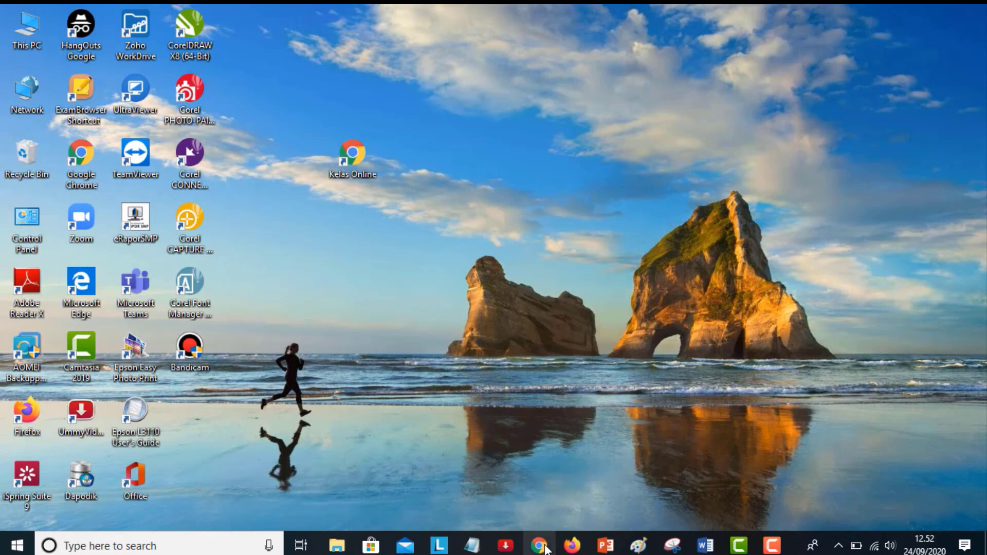
Switch to Google Drive in Chrome and create a new folder named Soal in Drive Saya.
{"action": "left_click", "coordinate": [539, 545]}
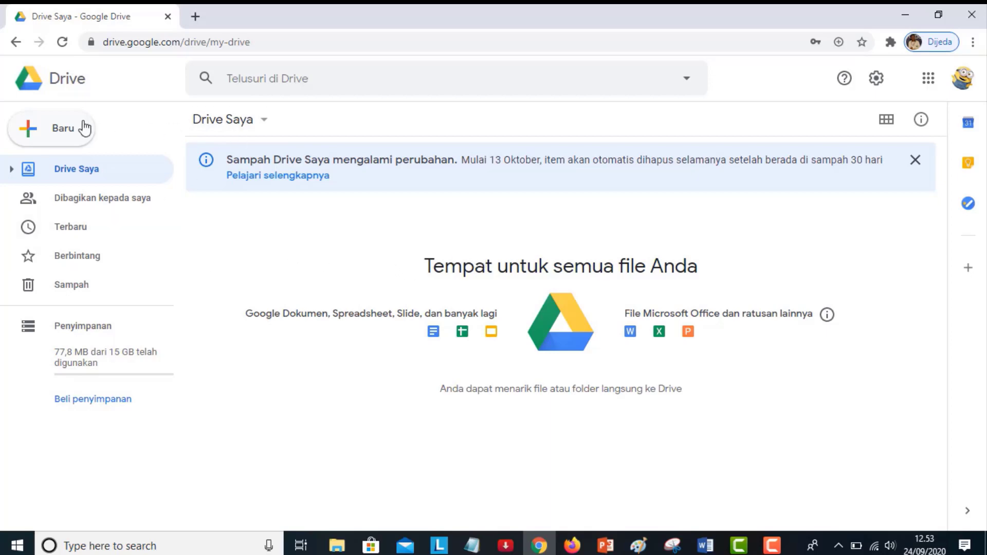
{"action": "left_click", "coordinate": [25, 135]}
{"action": "left_click", "coordinate": [108, 136]}
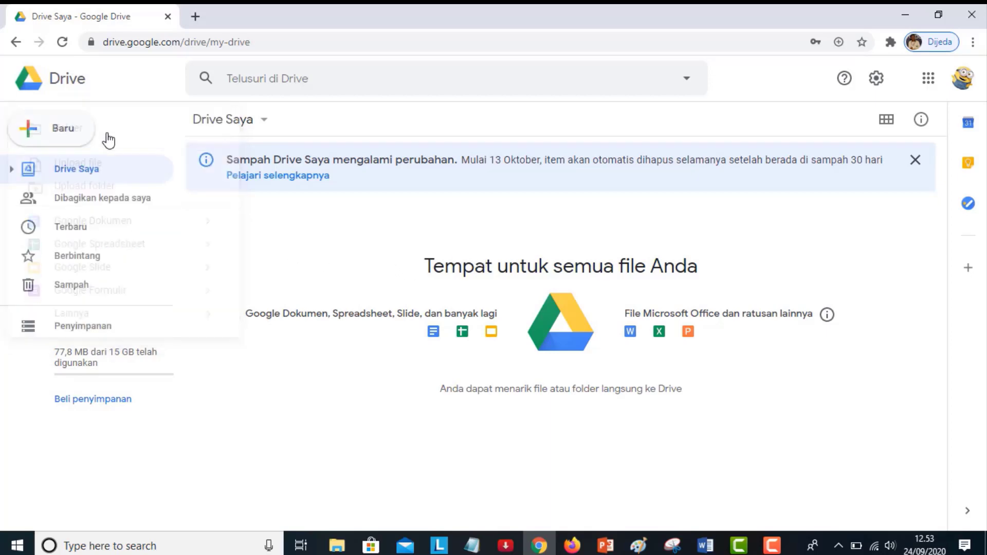
{"action": "type", "text": "Soal"}
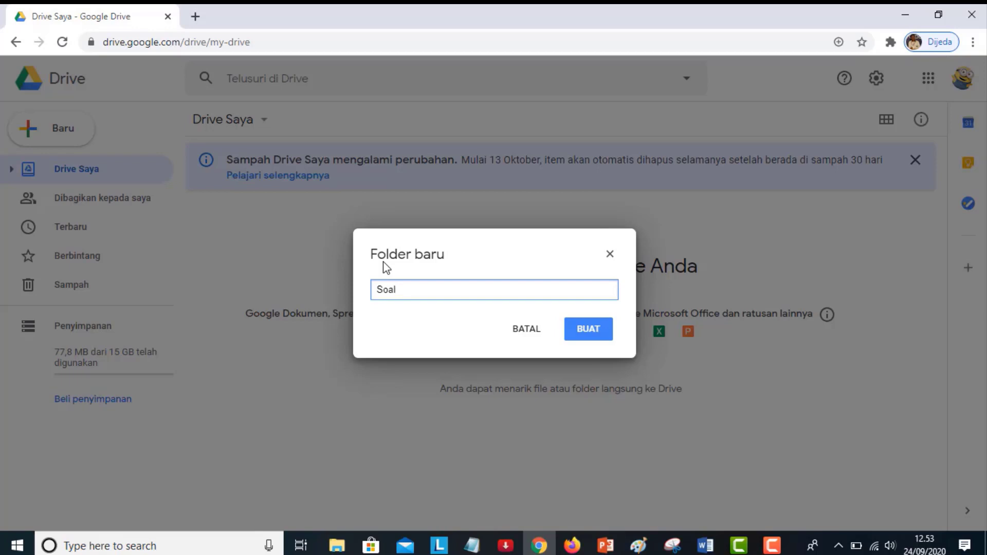
{"action": "left_click", "coordinate": [597, 330]}
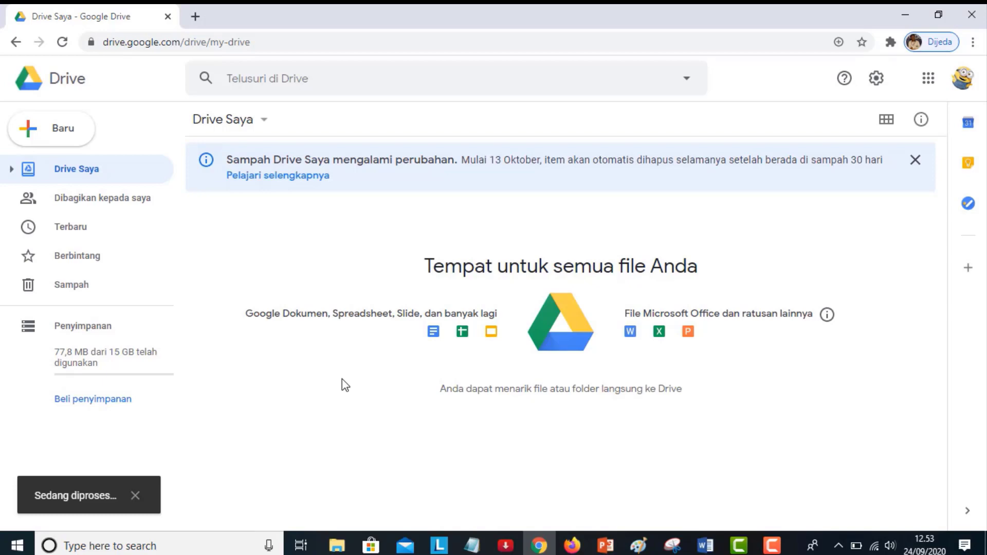
Open the Soal folder in Drive Saya.
{"action": "left_click", "coordinate": [283, 302]}
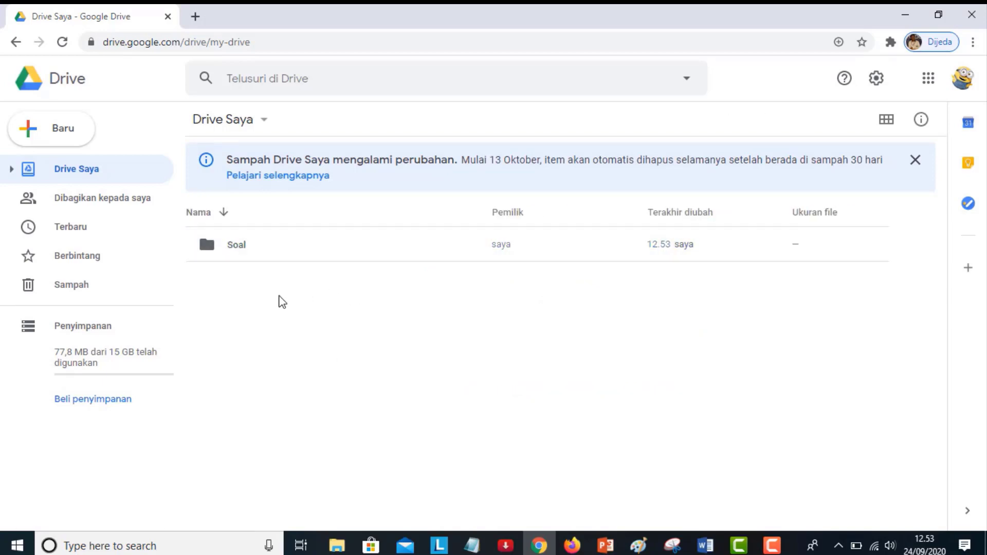
{"action": "left_click", "coordinate": [248, 257]}
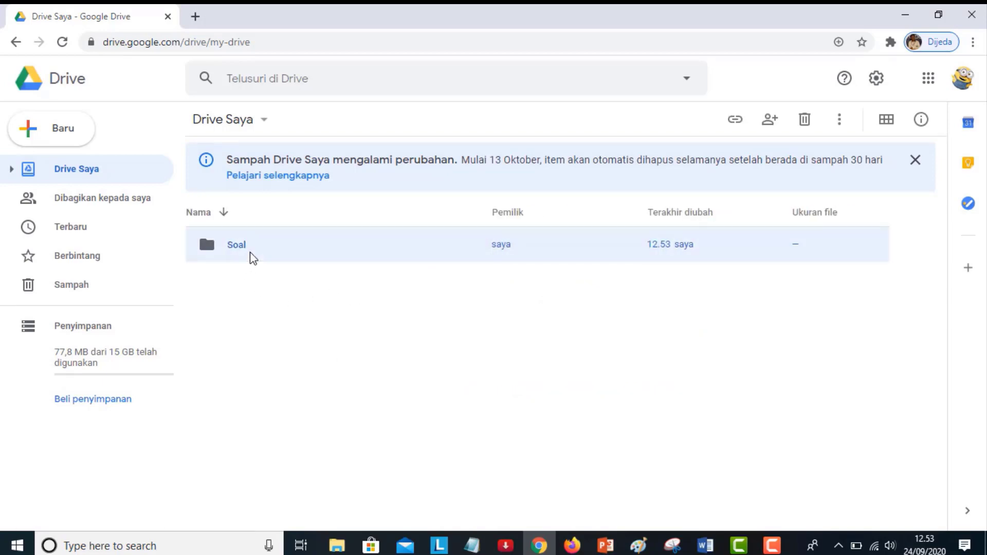
{"action": "double_click", "coordinate": [294, 254]}
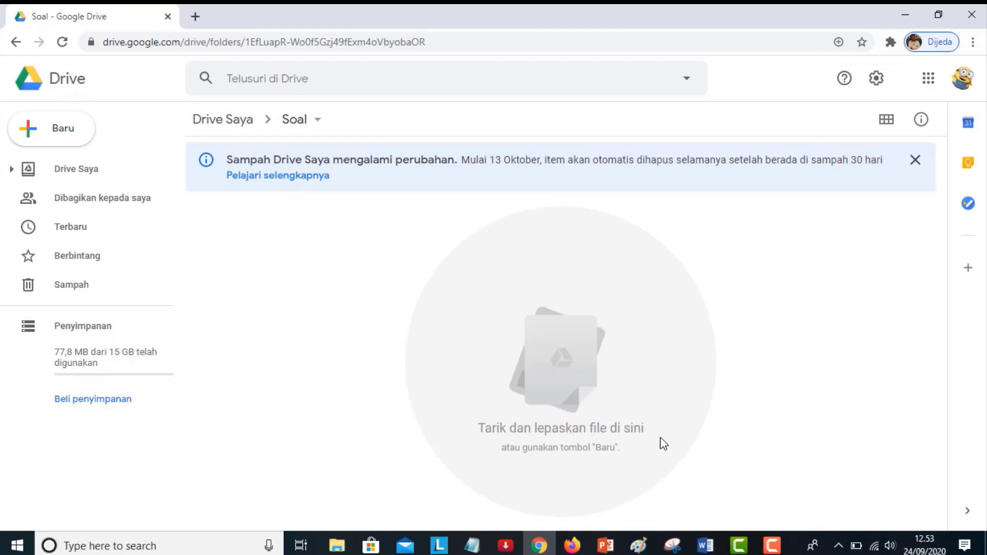
Switch to Word, review the multiple-choice questions in soal evaluasi 1, and return to Google Drive.
{"action": "left_click", "coordinate": [704, 548]}
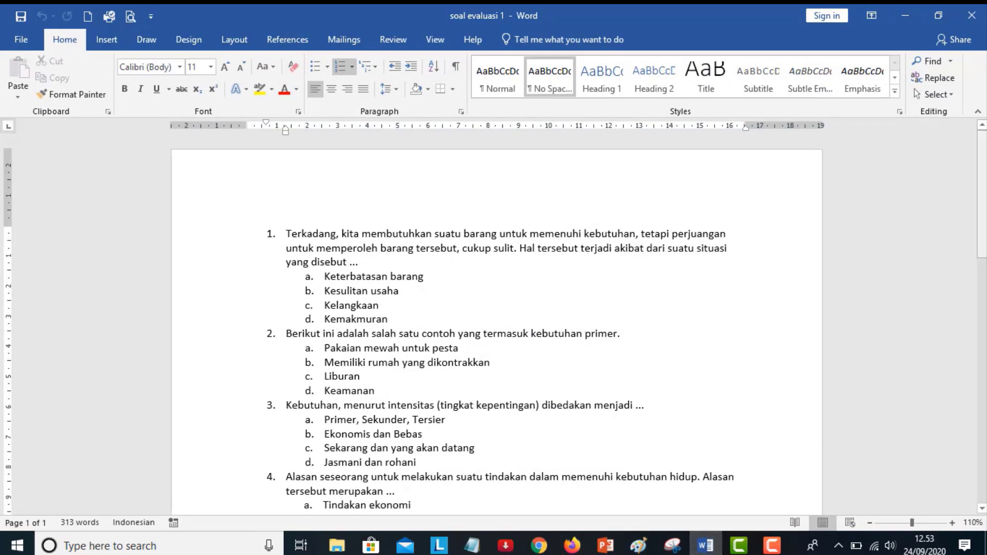
{"action": "left_click_drag", "start_coordinate": [985, 209], "coordinate": [986, 251]}
{"action": "scroll", "coordinate": [986, 250], "scroll_direction": "down", "scroll_amount": 7}
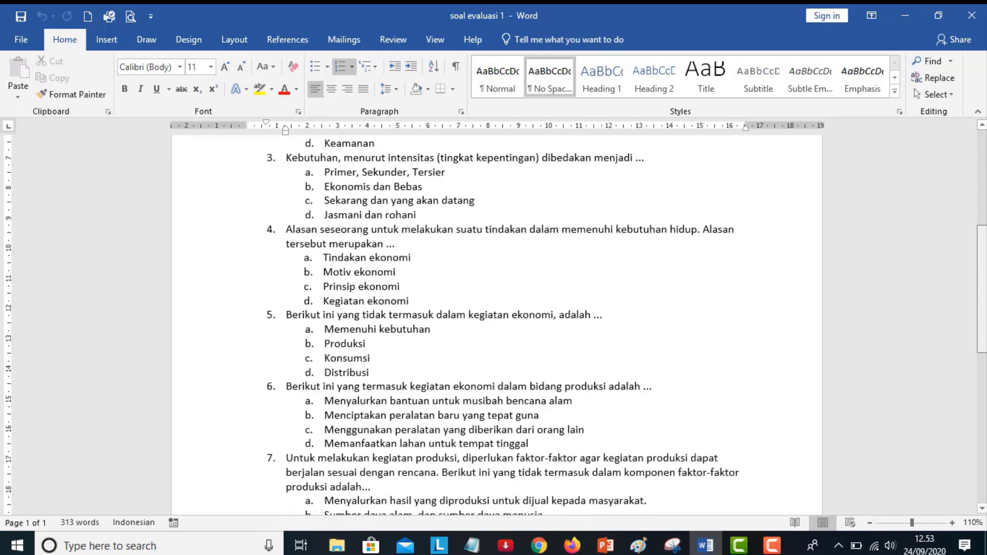
{"action": "scroll", "coordinate": [973, 232], "scroll_direction": "up", "scroll_amount": 5}
{"action": "scroll", "coordinate": [974, 232], "scroll_direction": "up", "scroll_amount": 4}
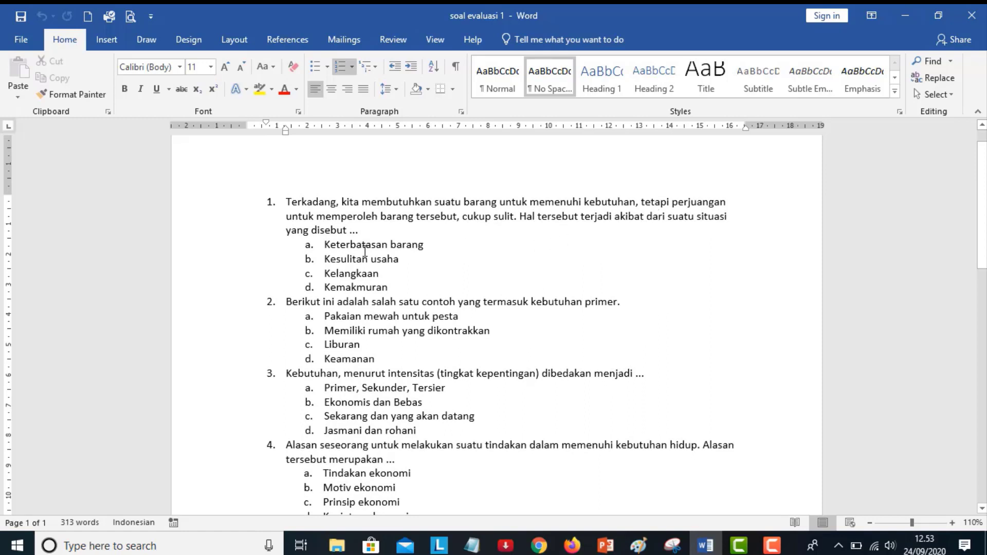
{"action": "left_click", "coordinate": [521, 245]}
{"action": "left_click", "coordinate": [905, 18]}
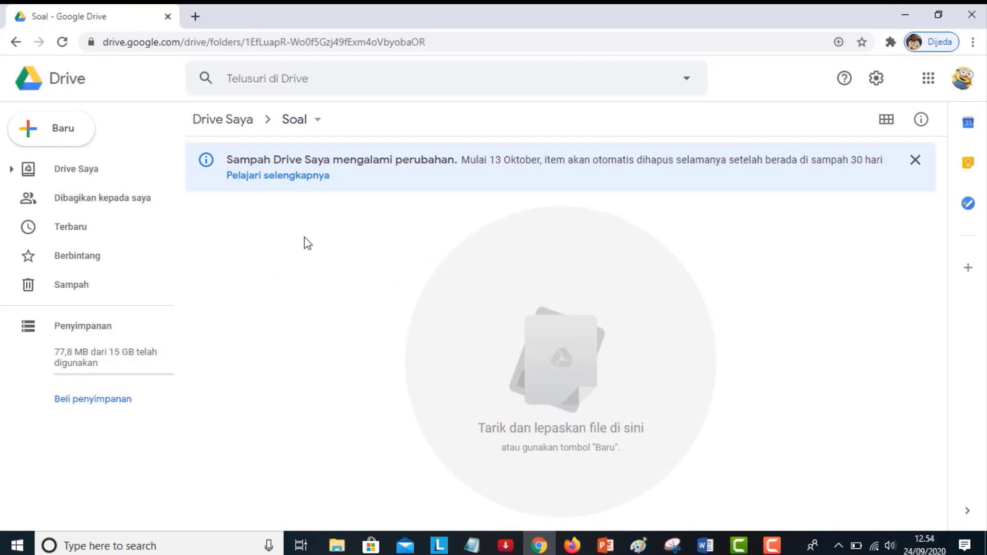
Upload the Word file soal evaluasi 1 from the bahan latihan folder in Documents to the Soal folder.
{"action": "right_click", "coordinate": [335, 259]}
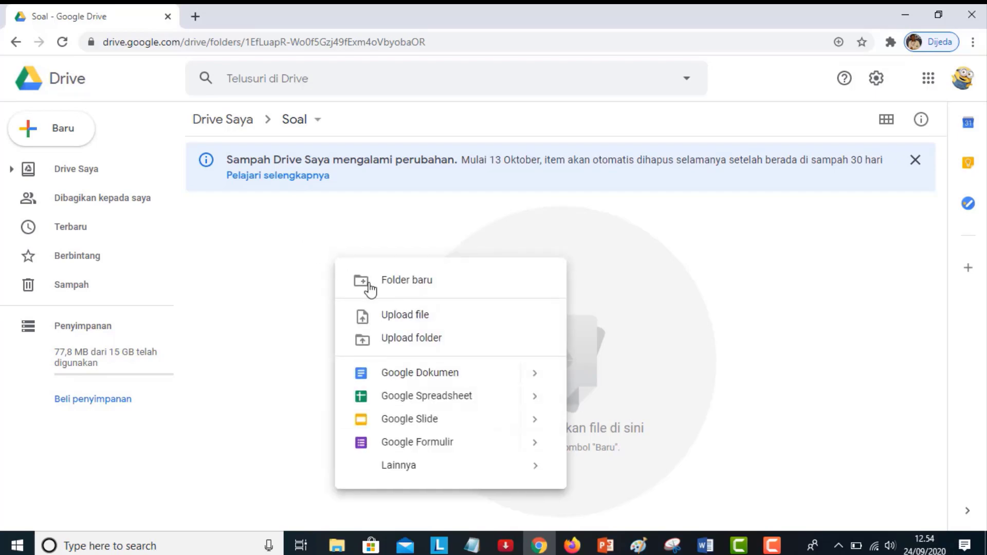
{"action": "left_click", "coordinate": [418, 328]}
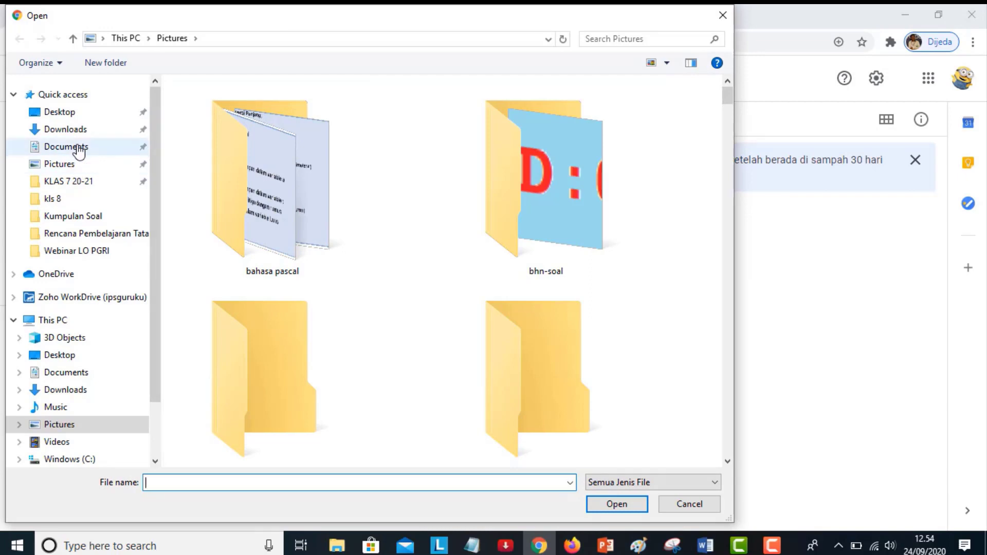
{"action": "left_click", "coordinate": [77, 147]}
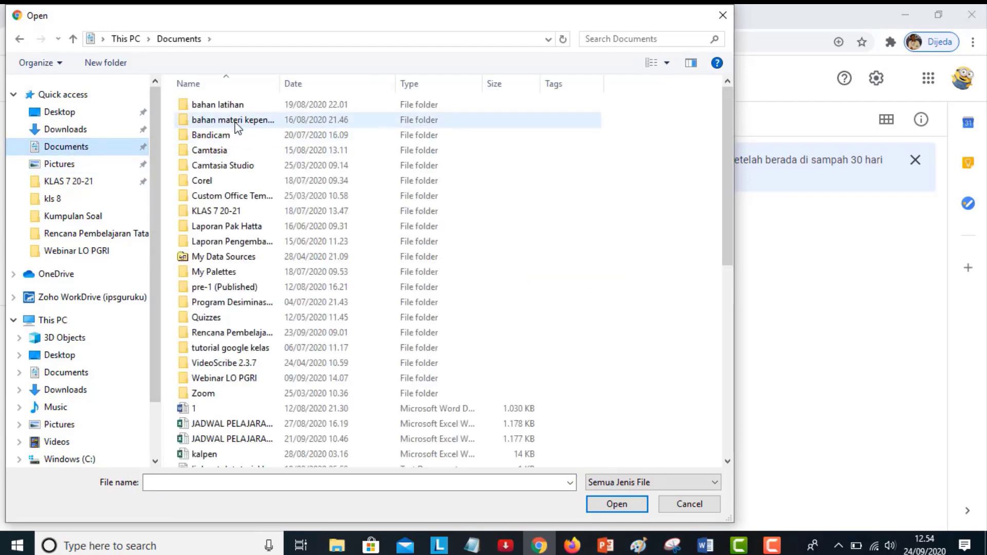
{"action": "double_click", "coordinate": [238, 106]}
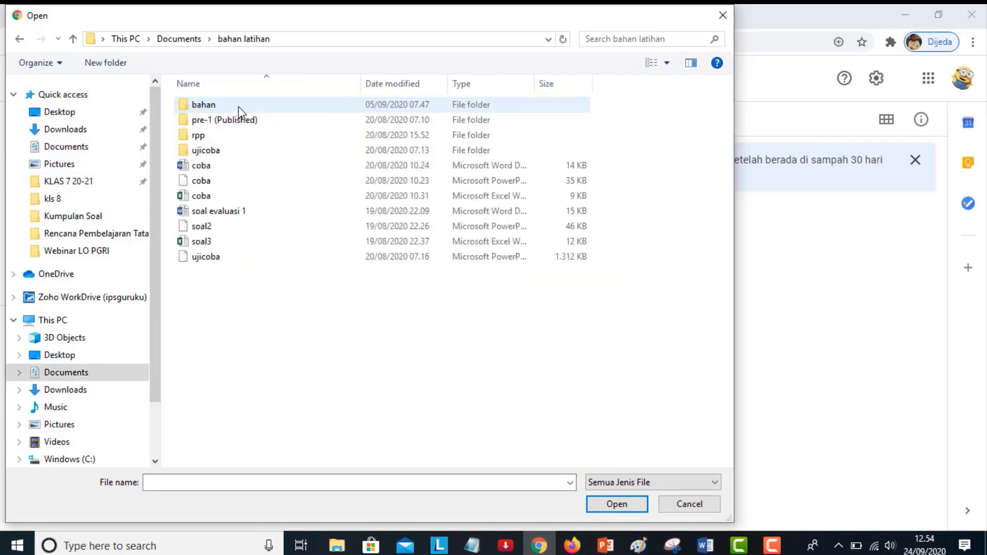
{"action": "left_click", "coordinate": [239, 216]}
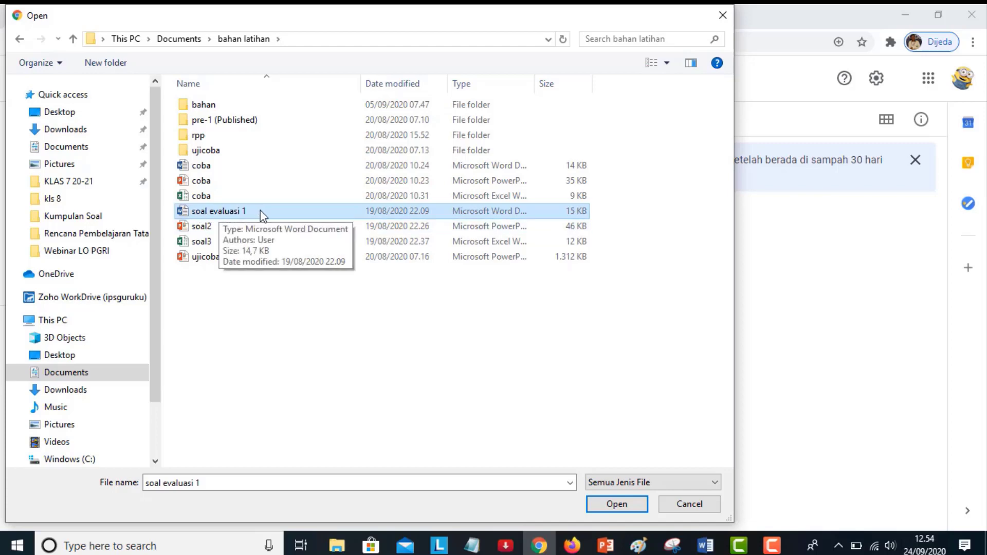
{"action": "left_click", "coordinate": [616, 504]}
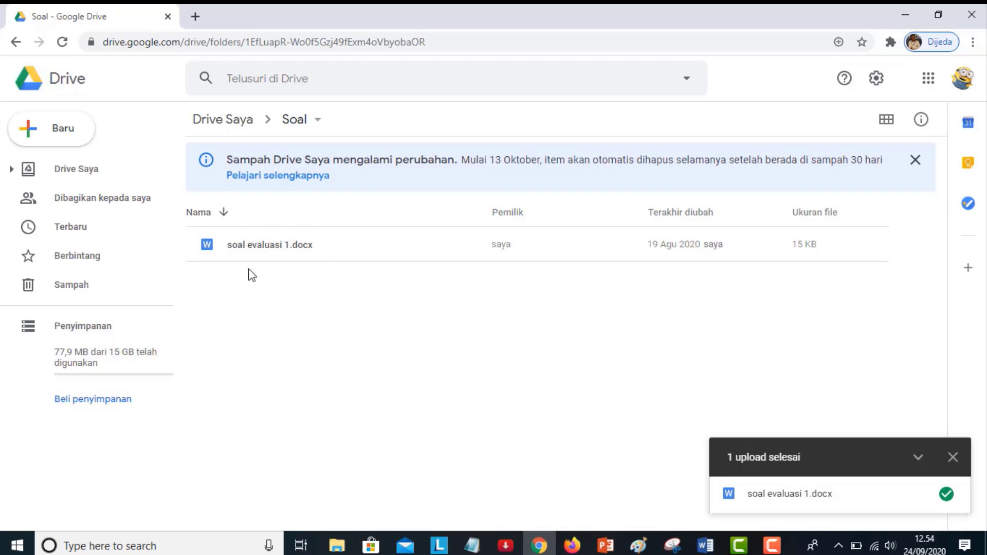
Preview the uploaded soal evaluasi 1.docx and open it with Google Dokumen.
{"action": "left_click", "coordinate": [322, 258]}
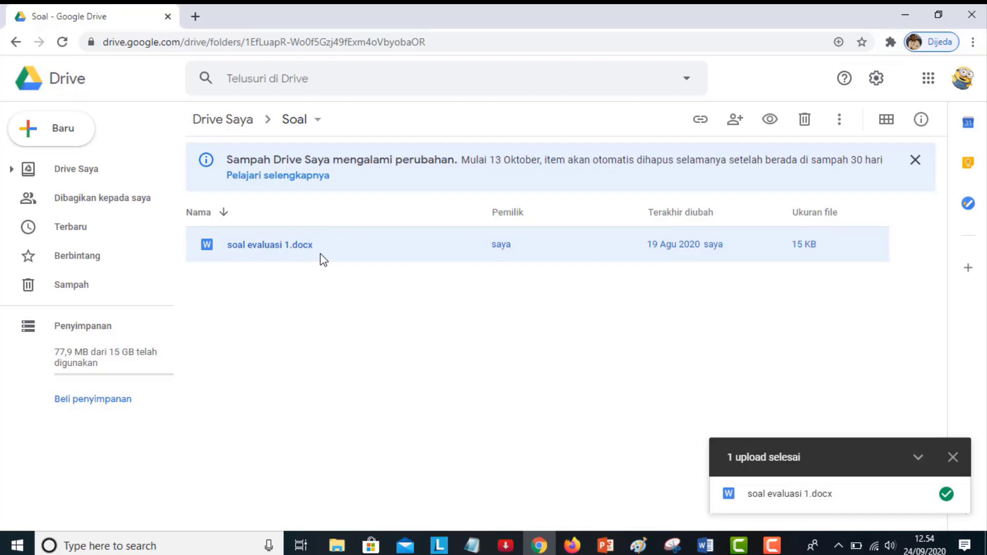
{"action": "double_click", "coordinate": [323, 258]}
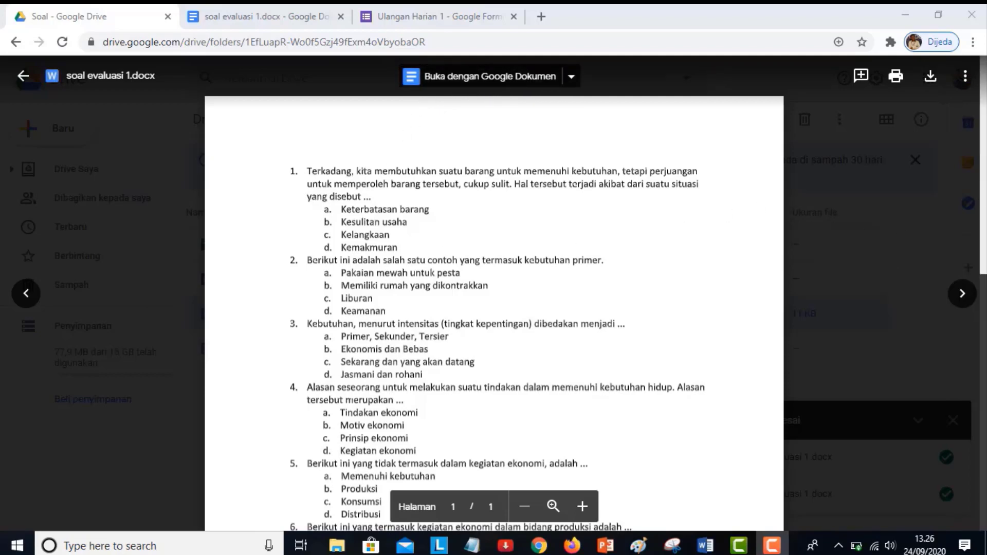
{"action": "scroll", "coordinate": [975, 211], "scroll_direction": "down", "scroll_amount": 7}
{"action": "scroll", "coordinate": [975, 210], "scroll_direction": "up", "scroll_amount": 6}
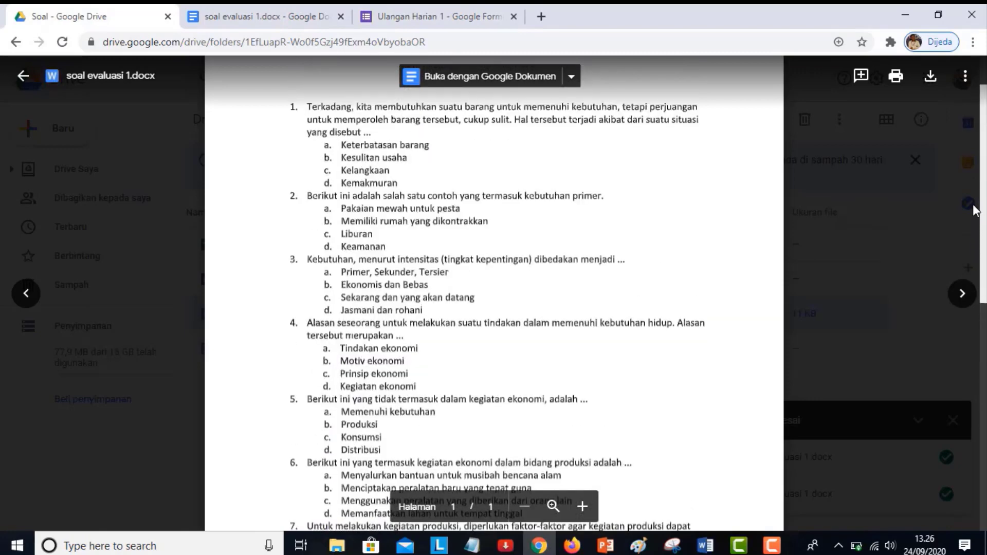
{"action": "scroll", "coordinate": [976, 211], "scroll_direction": "up", "scroll_amount": 1}
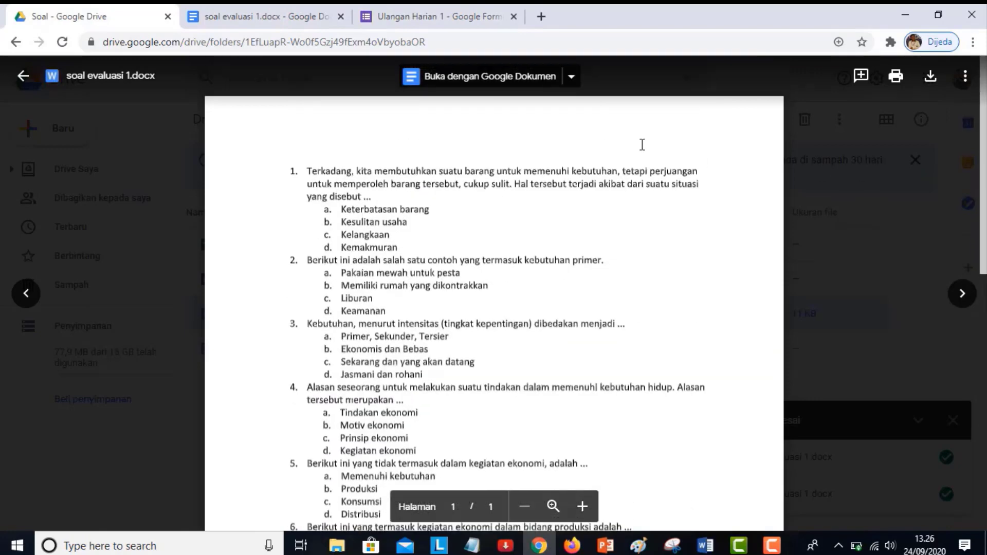
{"action": "left_click", "coordinate": [440, 82]}
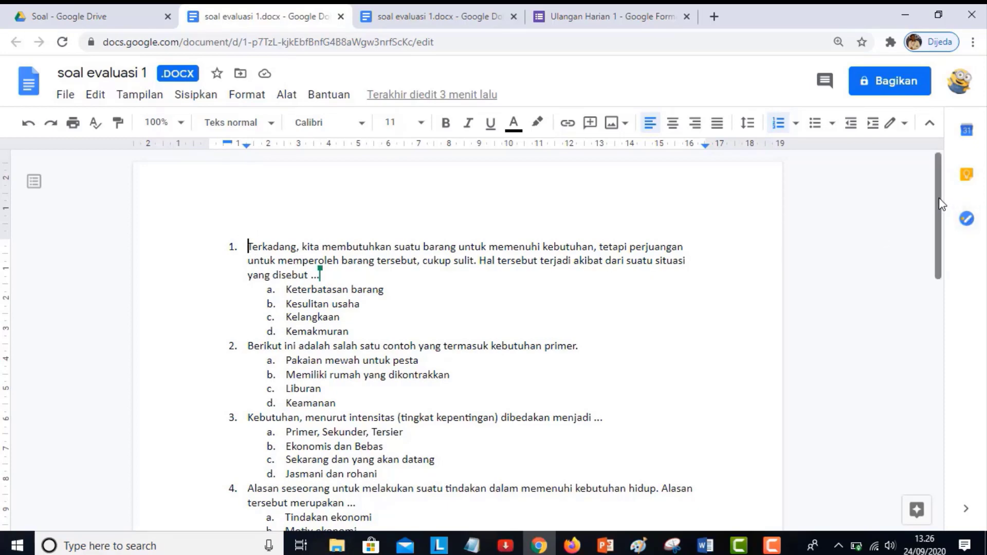
Remove the automatic numbering from the first four question sentences, keeping the lettered answer options.
{"action": "scroll", "coordinate": [943, 209], "scroll_direction": "down", "scroll_amount": 1}
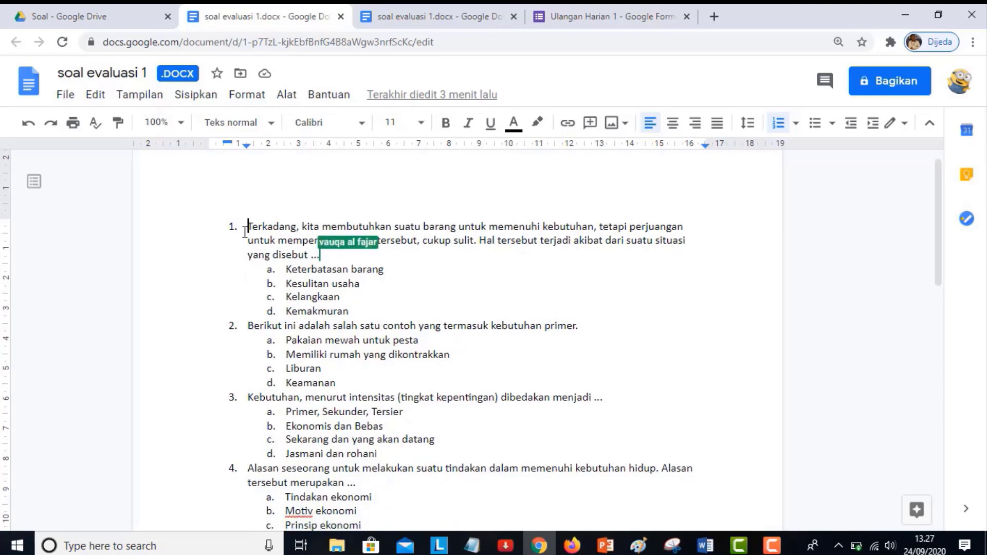
{"action": "left_click", "coordinate": [266, 397]}
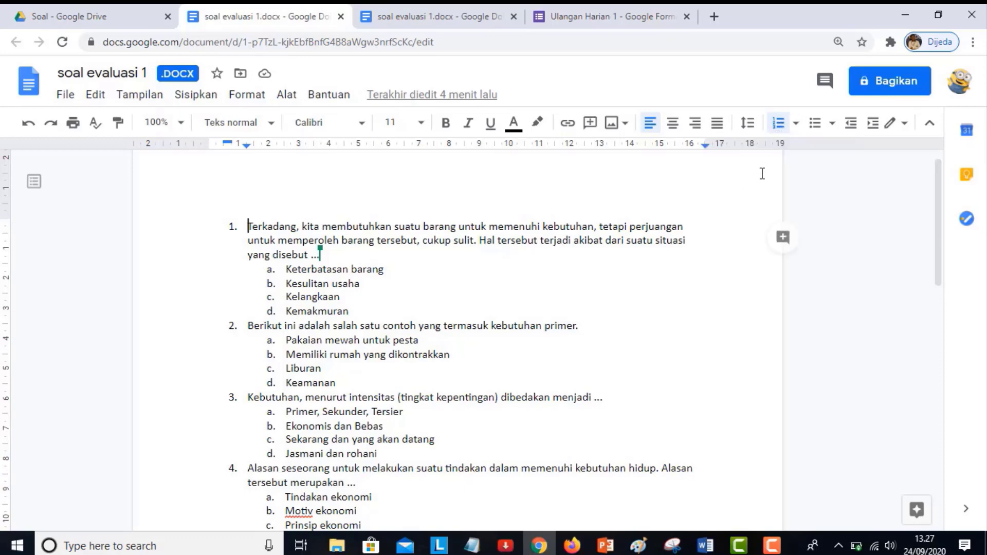
{"action": "left_click", "coordinate": [778, 123]}
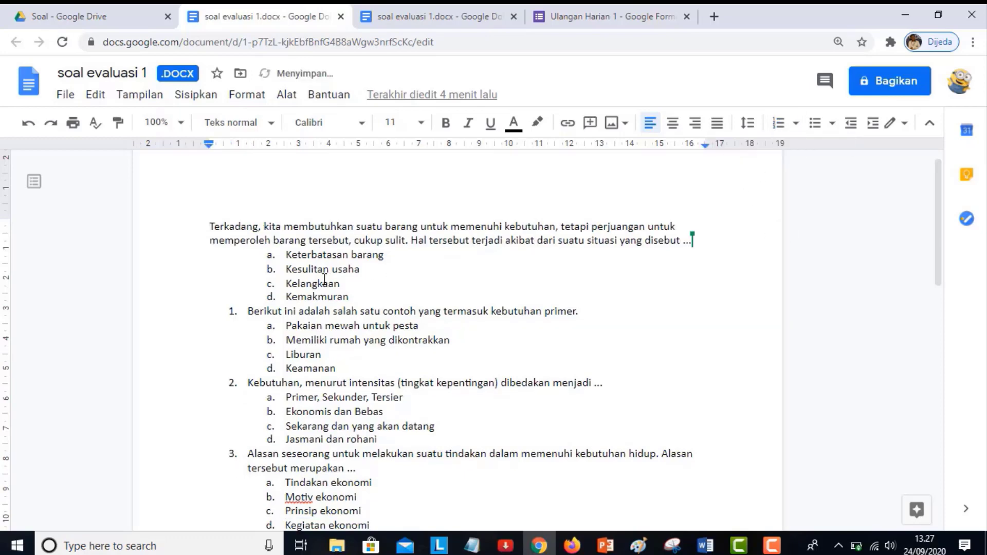
{"action": "left_click", "coordinate": [258, 312]}
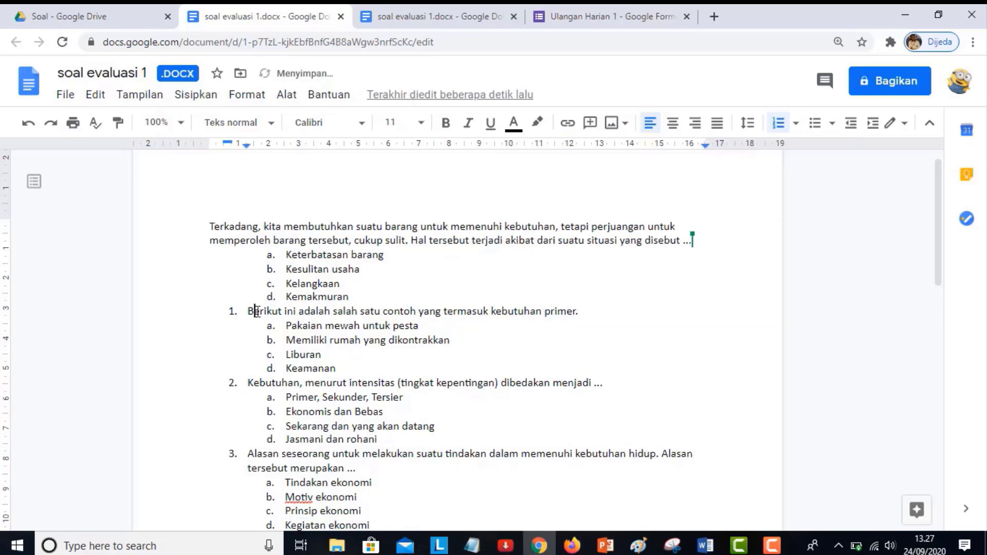
{"action": "left_click", "coordinate": [778, 126]}
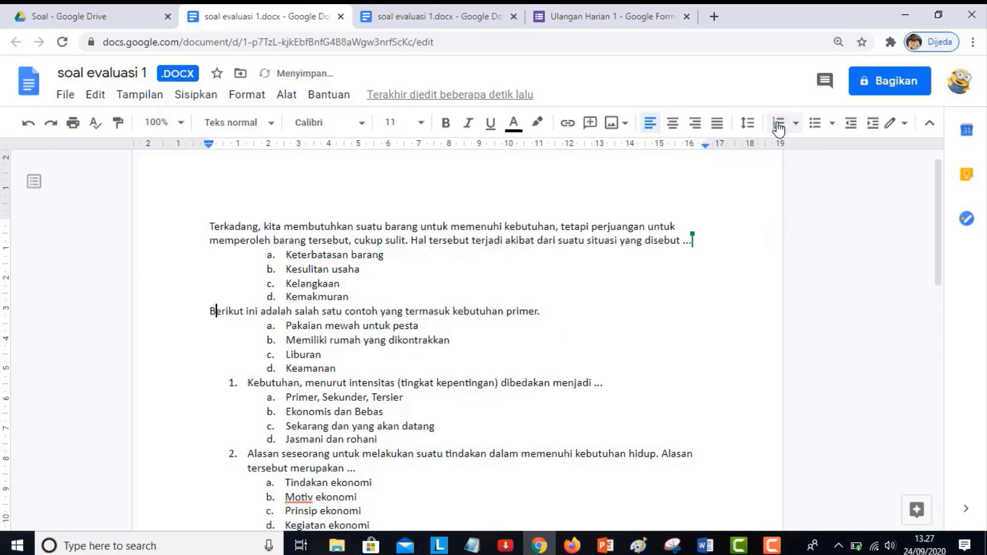
{"action": "left_click", "coordinate": [250, 383]}
{"action": "left_click", "coordinate": [776, 126]}
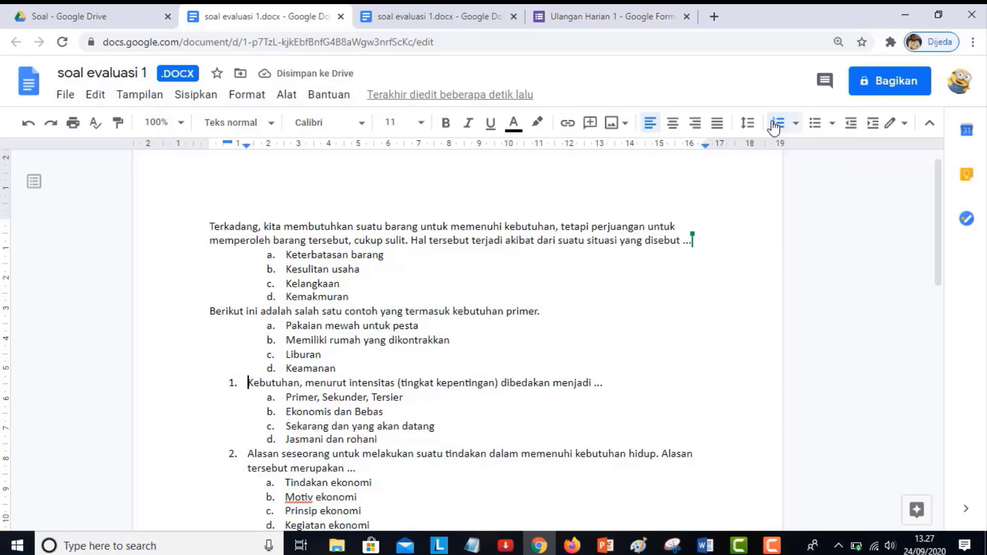
{"action": "left_click", "coordinate": [254, 459]}
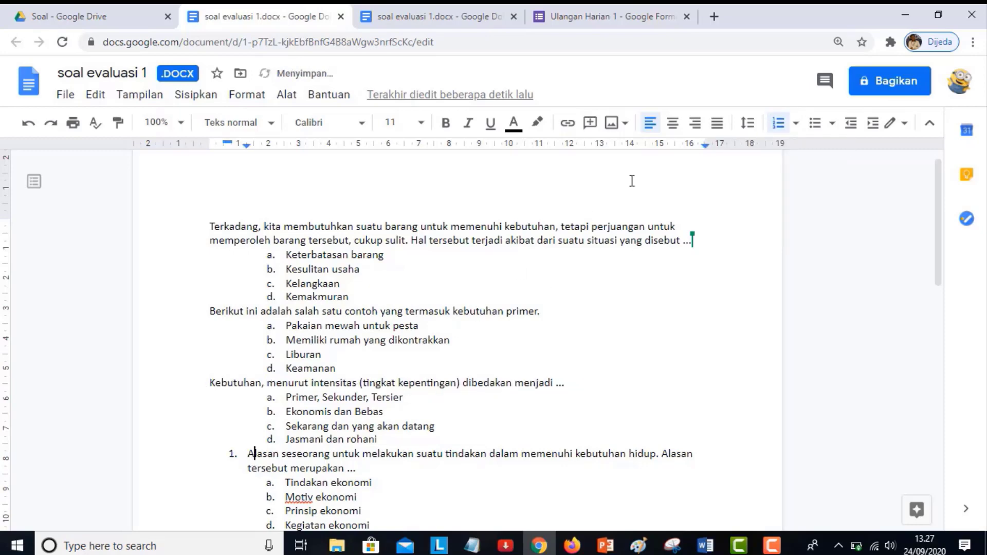
{"action": "left_click", "coordinate": [777, 126]}
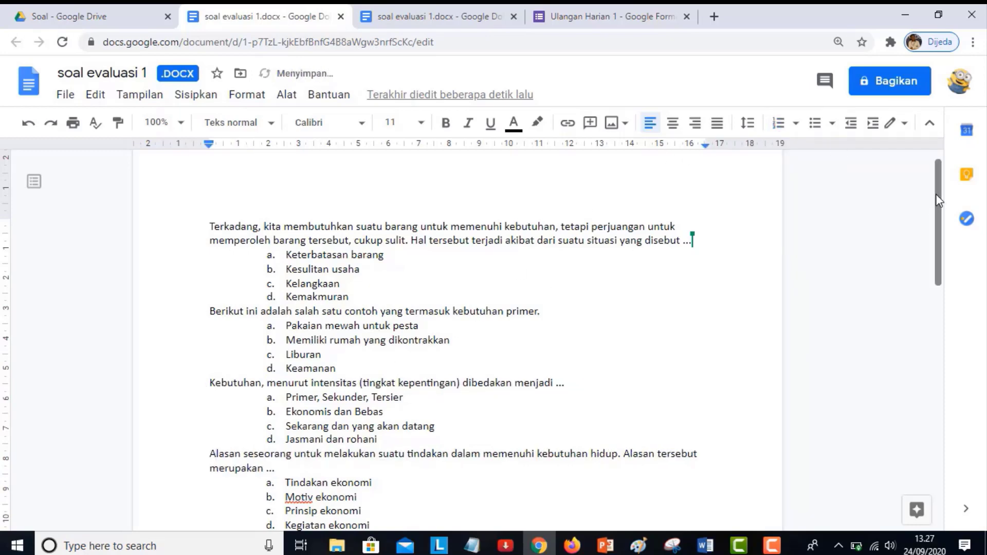
Remove the automatic numbering from the fifth, sixth and seventh question sentences, keeping their lettered answer options.
{"action": "left_click_drag", "start_coordinate": [935, 194], "coordinate": [915, 273]}
{"action": "left_click", "coordinate": [252, 317]}
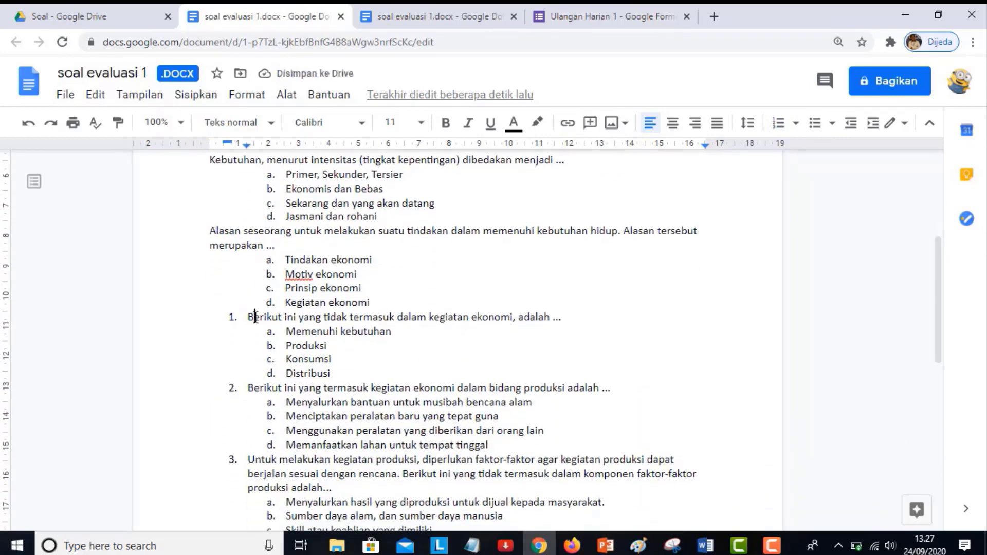
{"action": "left_click", "coordinate": [776, 126]}
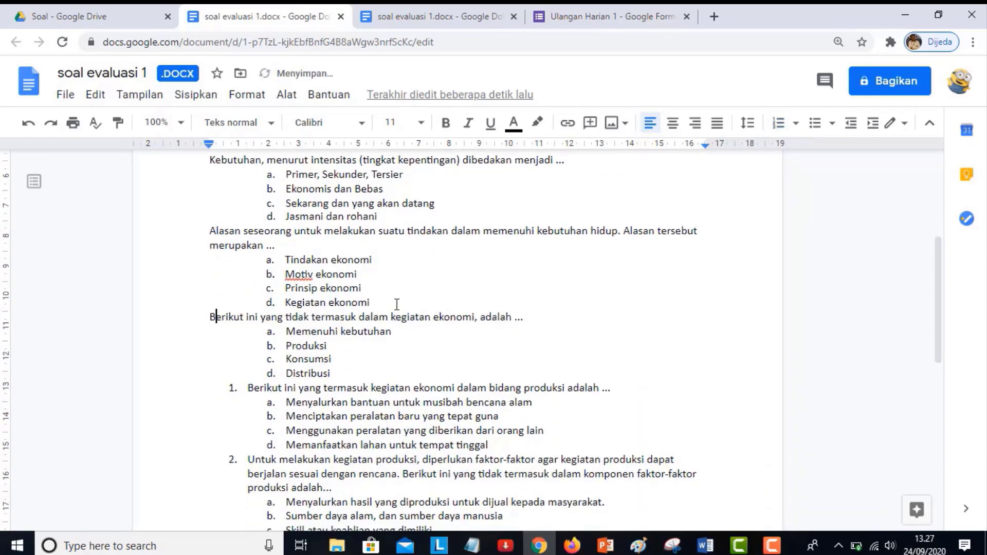
{"action": "left_click", "coordinate": [253, 388]}
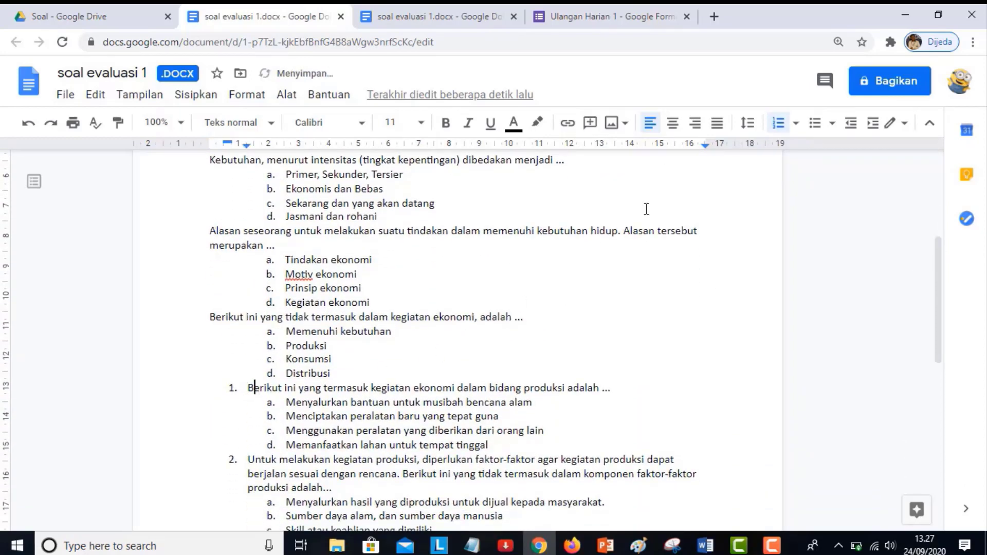
{"action": "left_click", "coordinate": [778, 123]}
{"action": "left_click", "coordinate": [249, 459]}
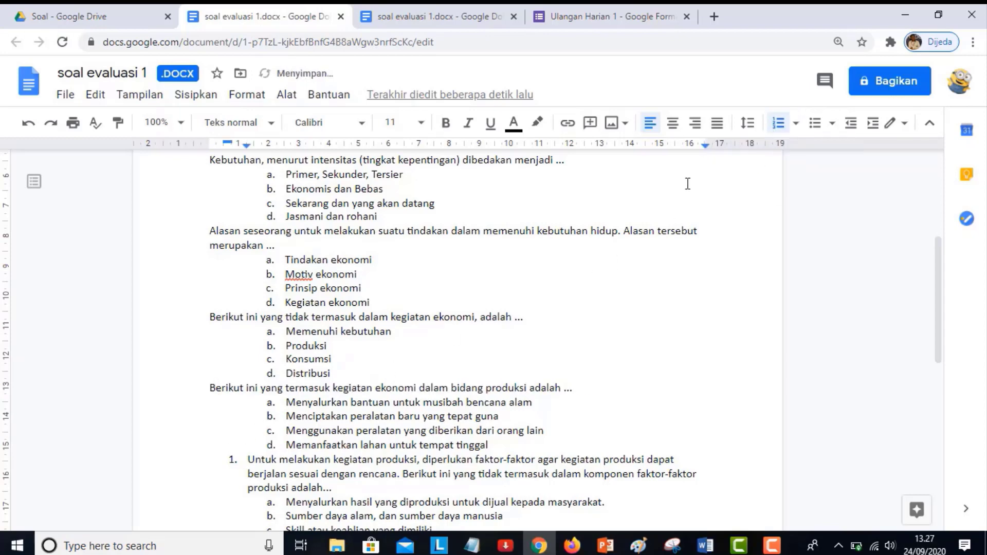
{"action": "left_click", "coordinate": [779, 124]}
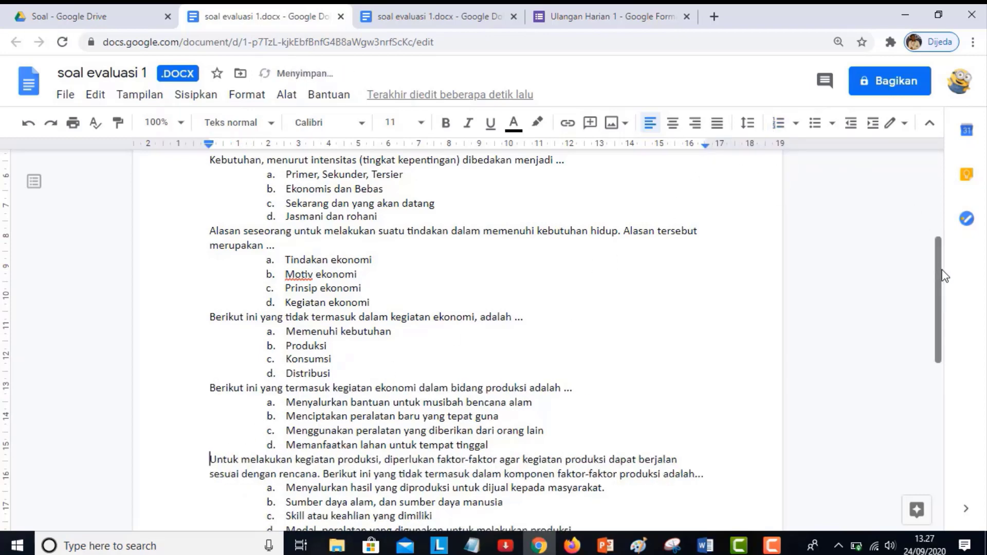
Remove the automatic numbering from the eighth, ninth and tenth question sentences, keeping their lettered answer options.
{"action": "scroll", "coordinate": [796, 333], "scroll_direction": "down", "scroll_amount": 5}
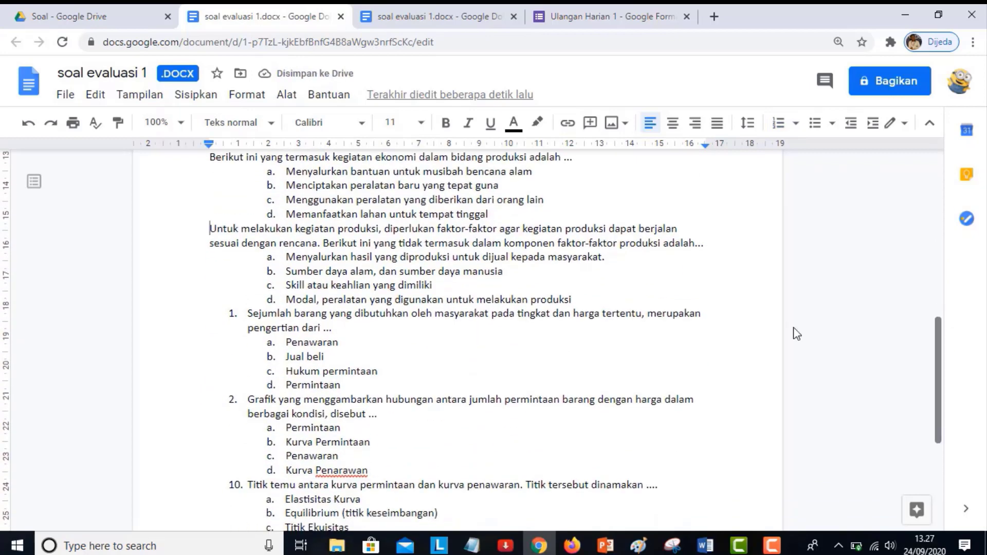
{"action": "left_click", "coordinate": [308, 313]}
{"action": "left_click", "coordinate": [779, 124]}
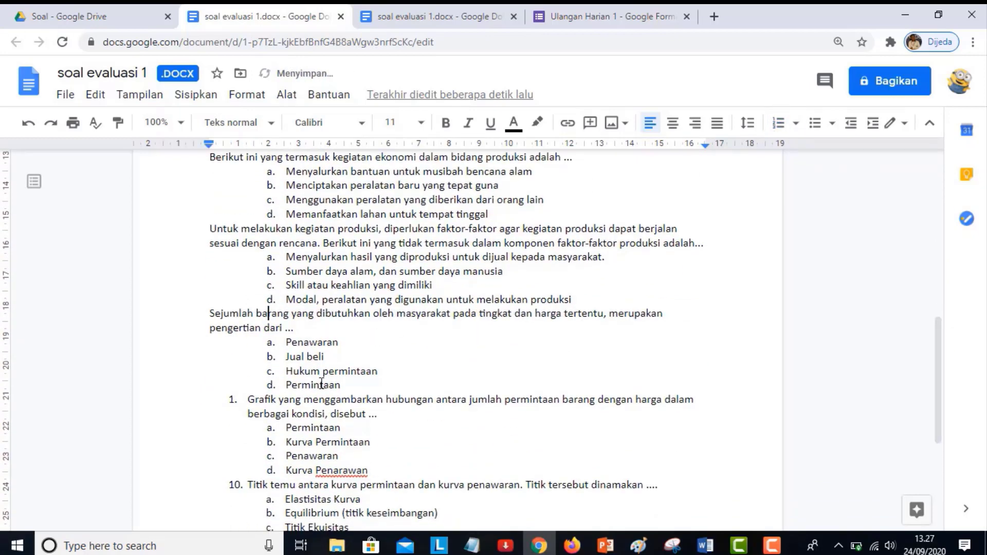
{"action": "left_click", "coordinate": [303, 400]}
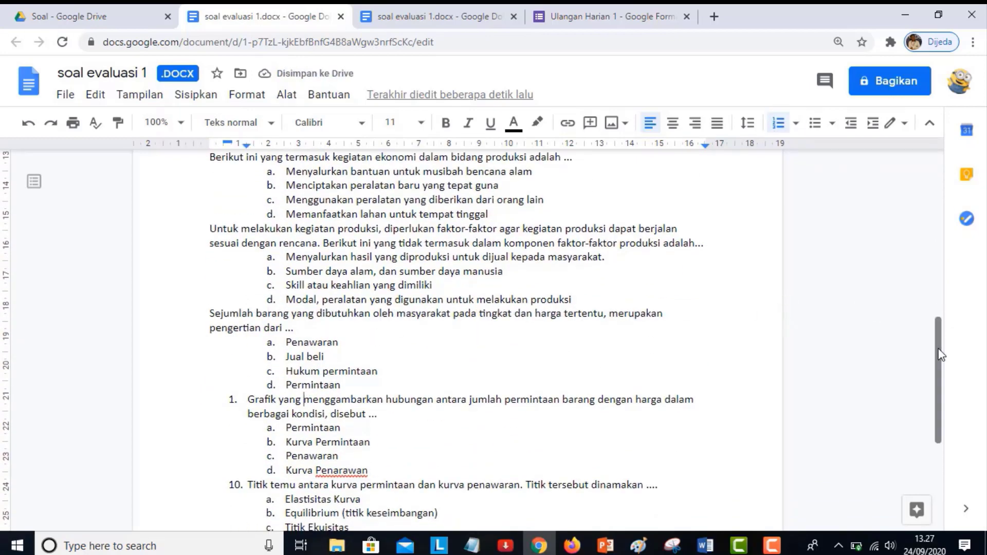
{"action": "key", "text": "Up"}
{"action": "key", "text": "Up"}
{"action": "key", "text": "Up"}
{"action": "key", "text": "Up"}
{"action": "key", "text": "End"}
{"action": "scroll", "coordinate": [934, 359], "scroll_direction": "down", "scroll_amount": 3}
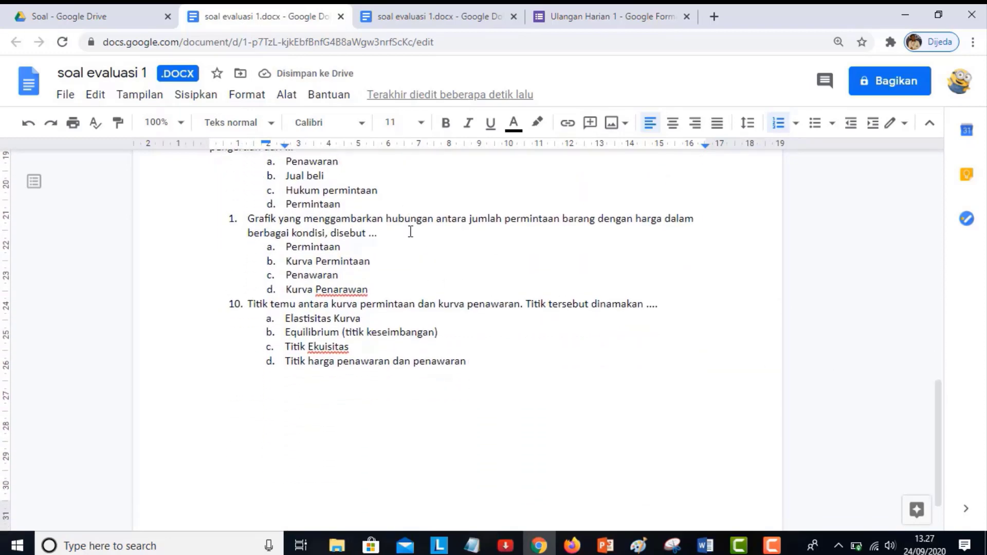
{"action": "left_click", "coordinate": [394, 219]}
{"action": "left_click", "coordinate": [778, 124]}
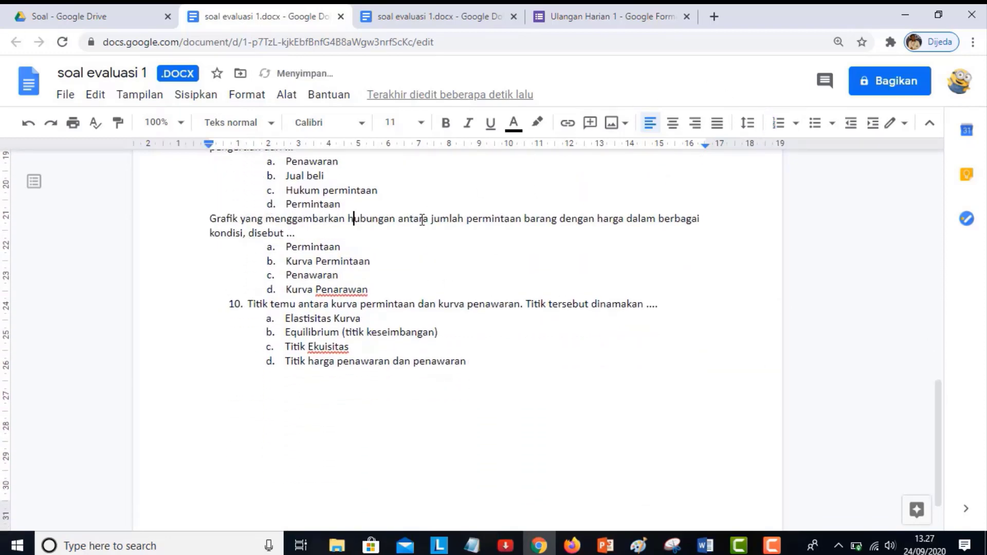
{"action": "left_click", "coordinate": [358, 304]}
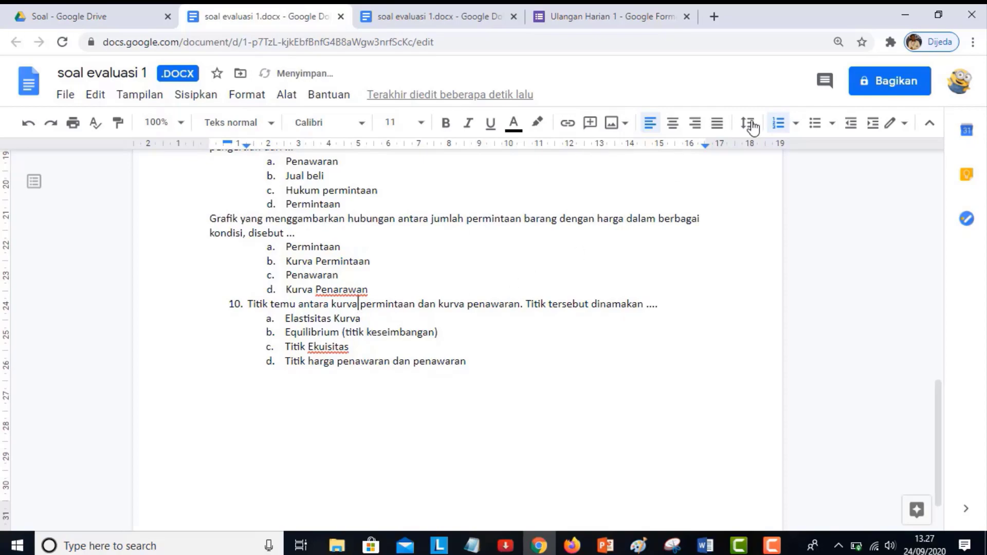
{"action": "left_click", "coordinate": [778, 123]}
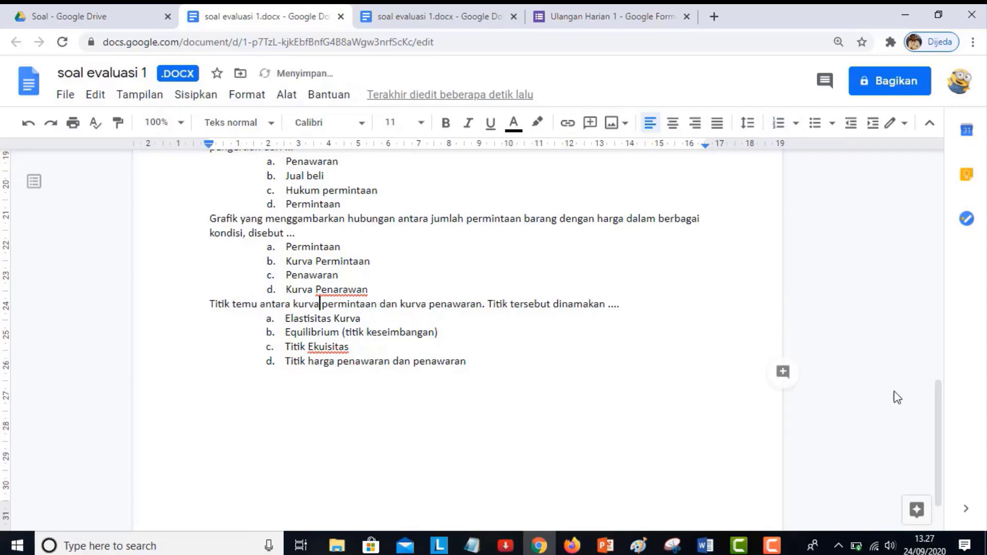
Save the edited soal evaluasi 1 Word file as a Google Dokumen.
{"action": "left_click_drag", "start_coordinate": [936, 387], "coordinate": [934, 160]}
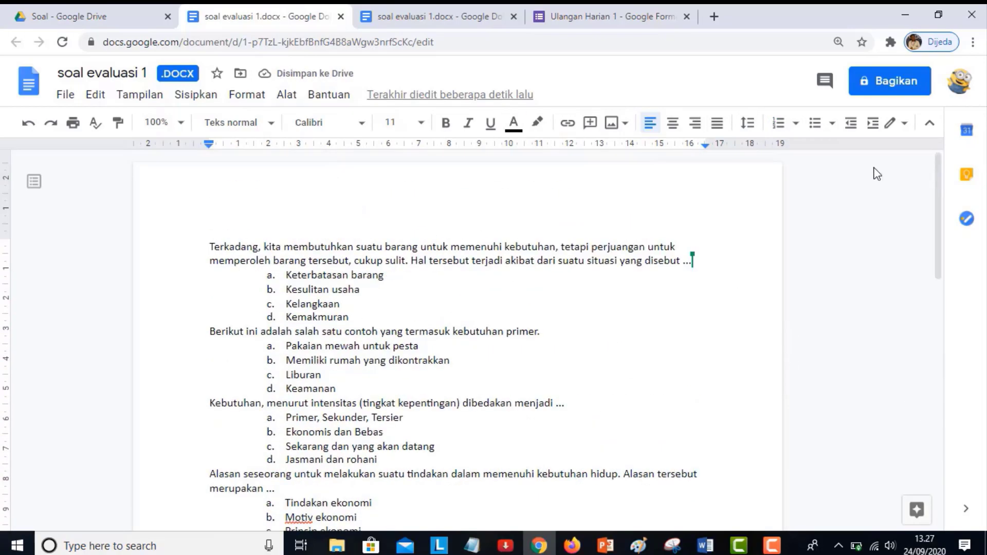
{"action": "left_click", "coordinate": [60, 97]}
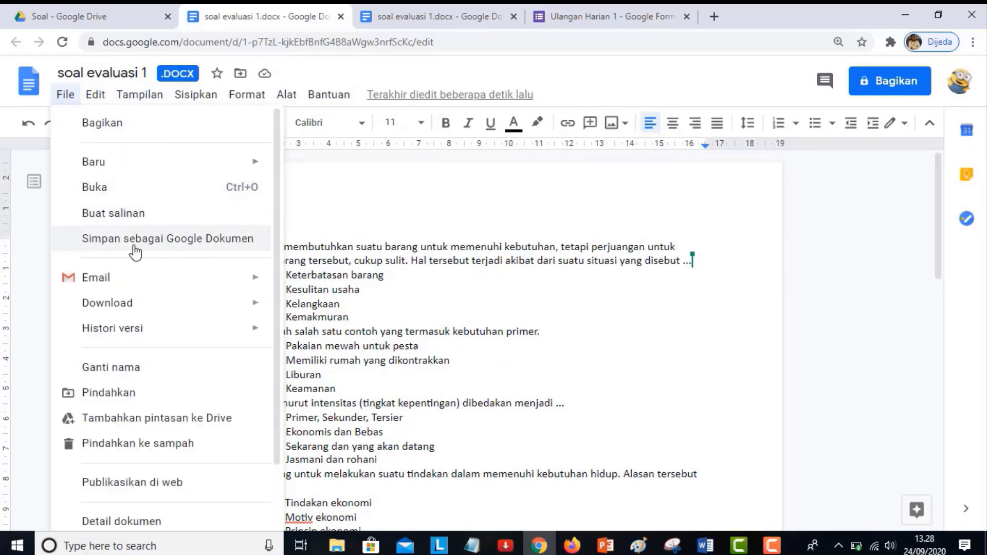
{"action": "left_click", "coordinate": [204, 247]}
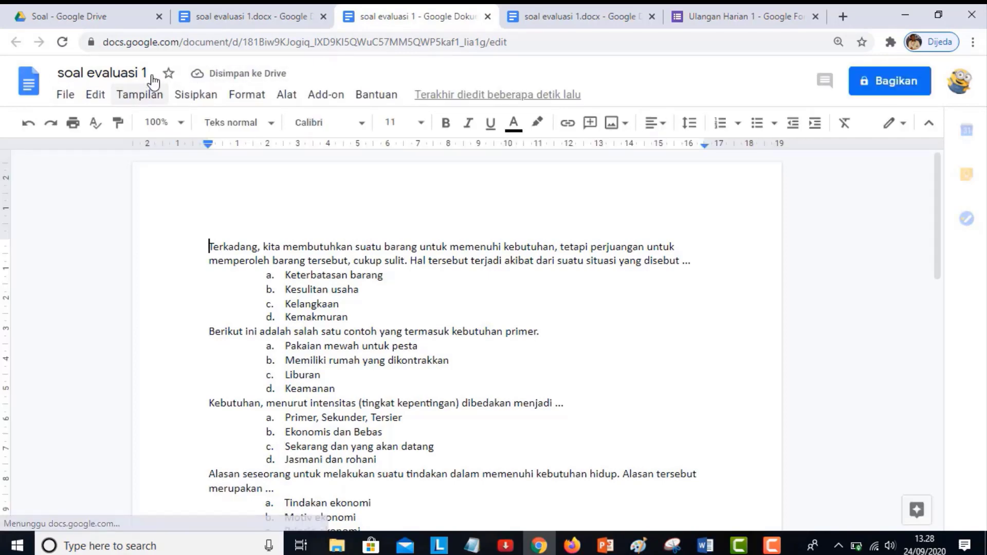
Compare the .DOCX version of soal evaluasi 1 with its Google Dokumen copy and close both documents.
{"action": "left_click", "coordinate": [259, 20]}
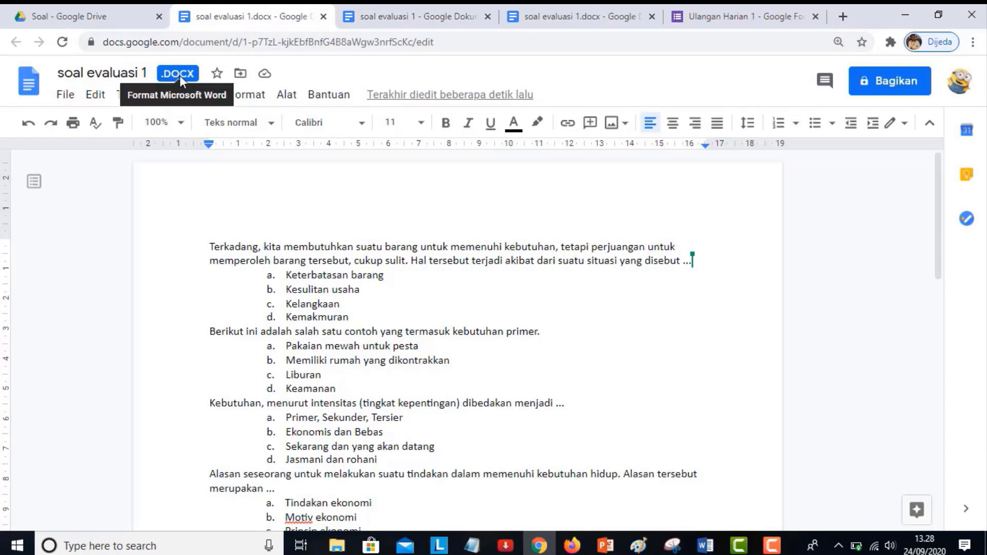
{"action": "left_click", "coordinate": [384, 17]}
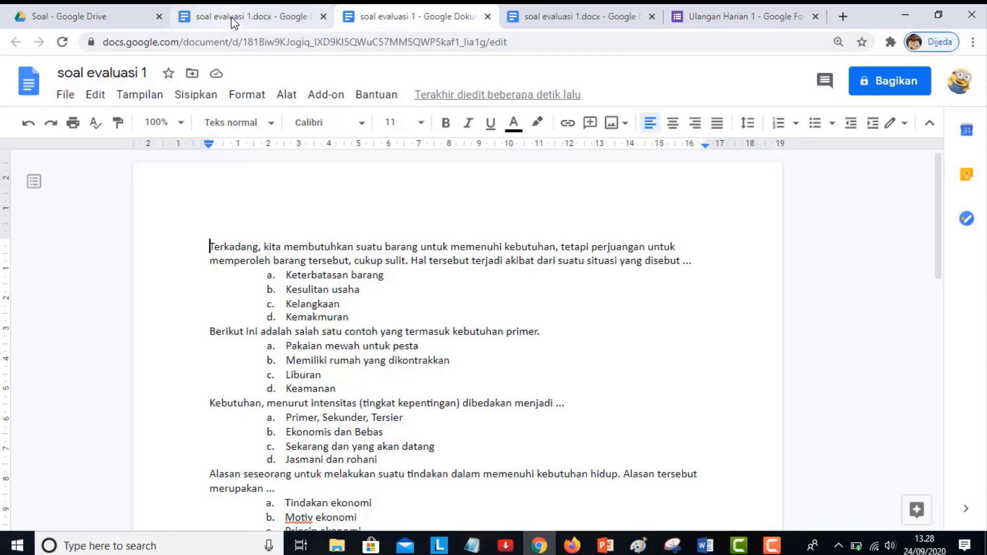
{"action": "left_click", "coordinate": [487, 17]}
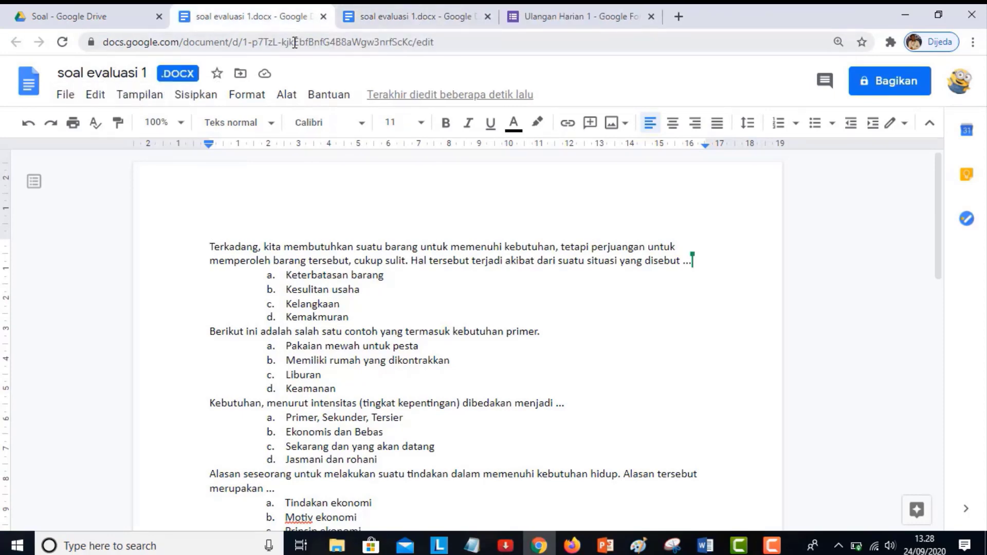
{"action": "left_click", "coordinate": [323, 17]}
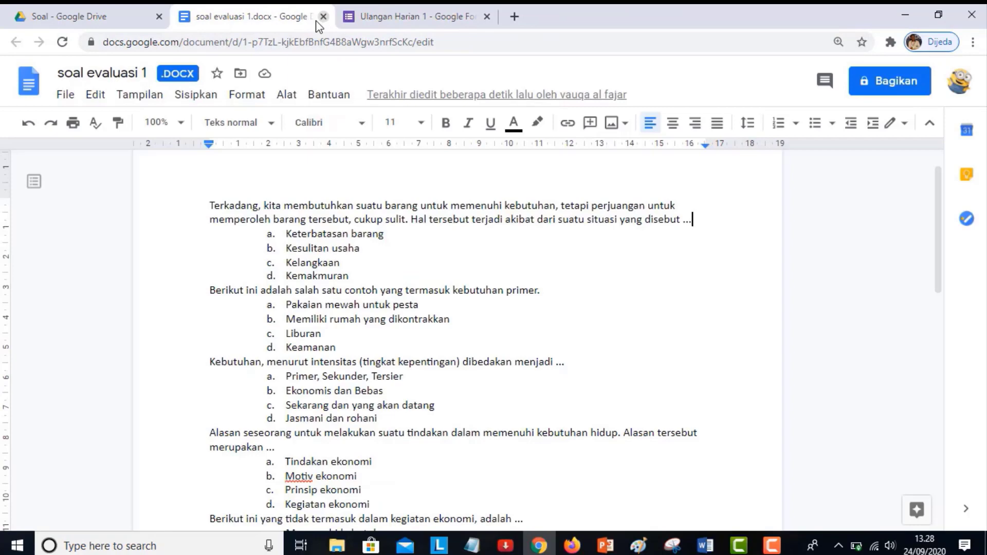
Return to the Soal folder in Google Drive and check the converted soal evaluasi 1 document beside the Word file.
{"action": "left_click", "coordinate": [80, 21]}
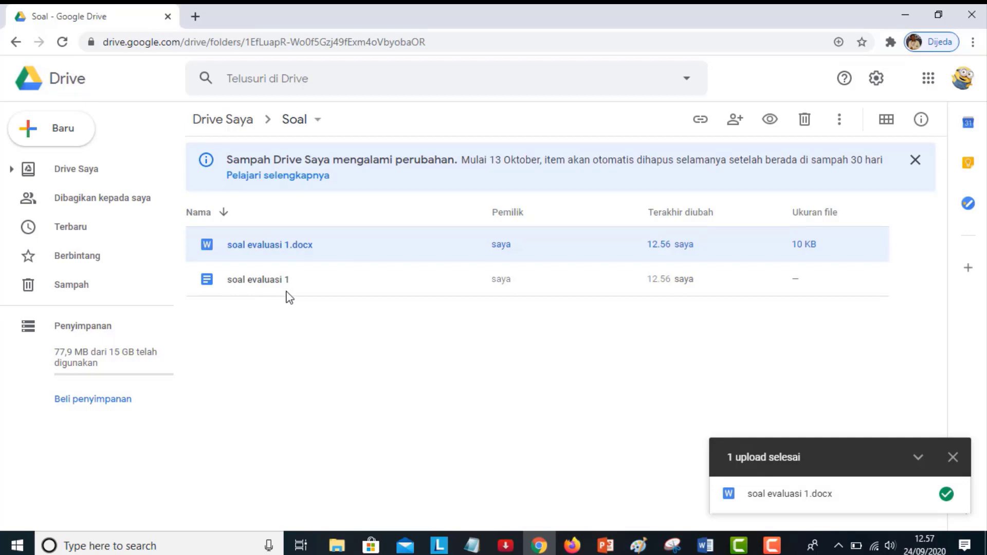
{"action": "left_click", "coordinate": [312, 288]}
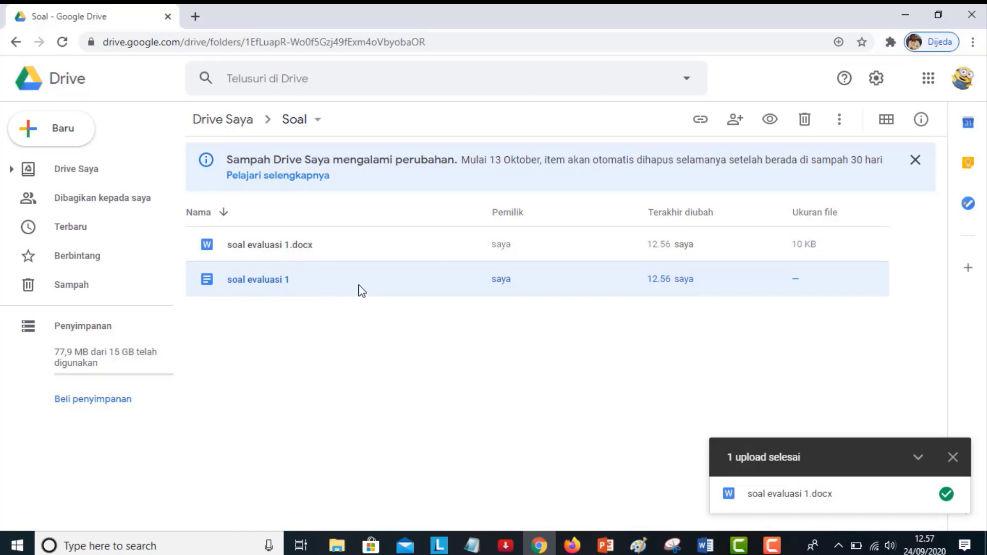
{"action": "left_click", "coordinate": [357, 357]}
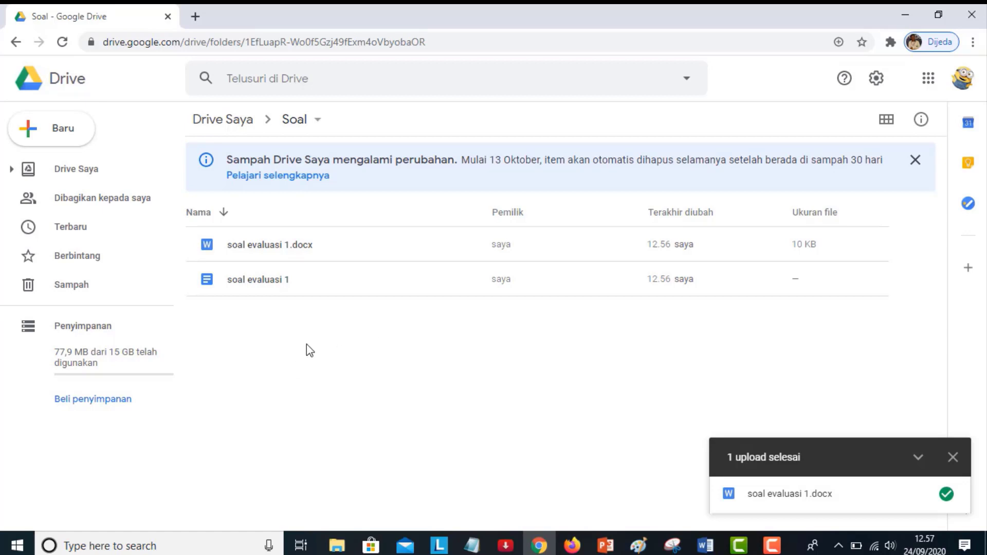
Create a blank Google Formulir in the Soal folder and title it Ulangan Harian 1.
{"action": "left_click", "coordinate": [30, 138]}
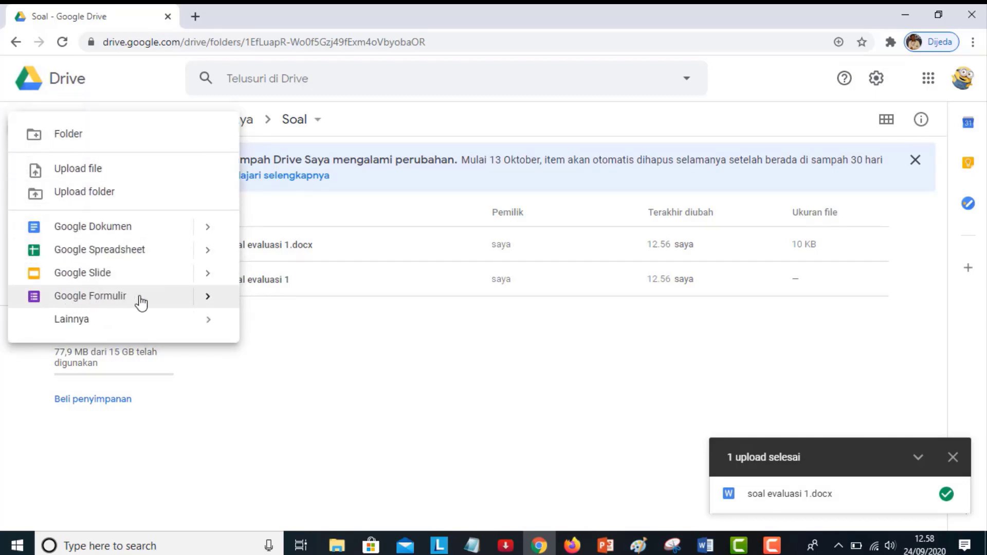
{"action": "mouse_move", "coordinate": [206, 303]}
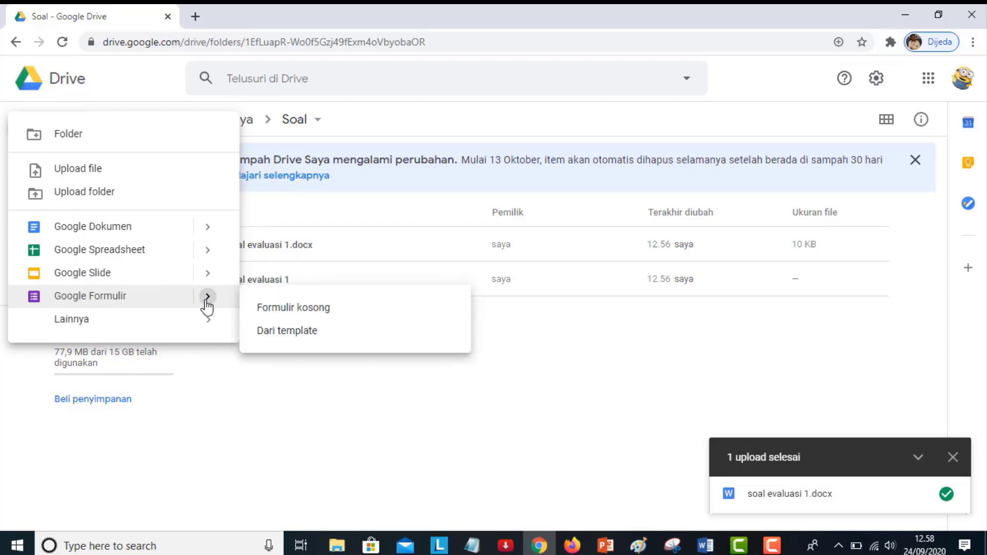
{"action": "left_click", "coordinate": [289, 311]}
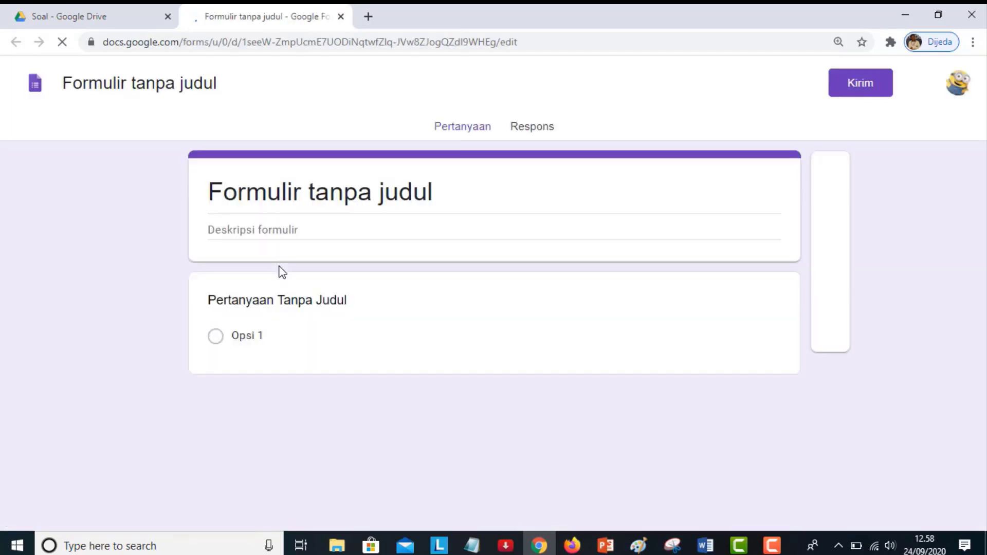
{"action": "left_click", "coordinate": [355, 190]}
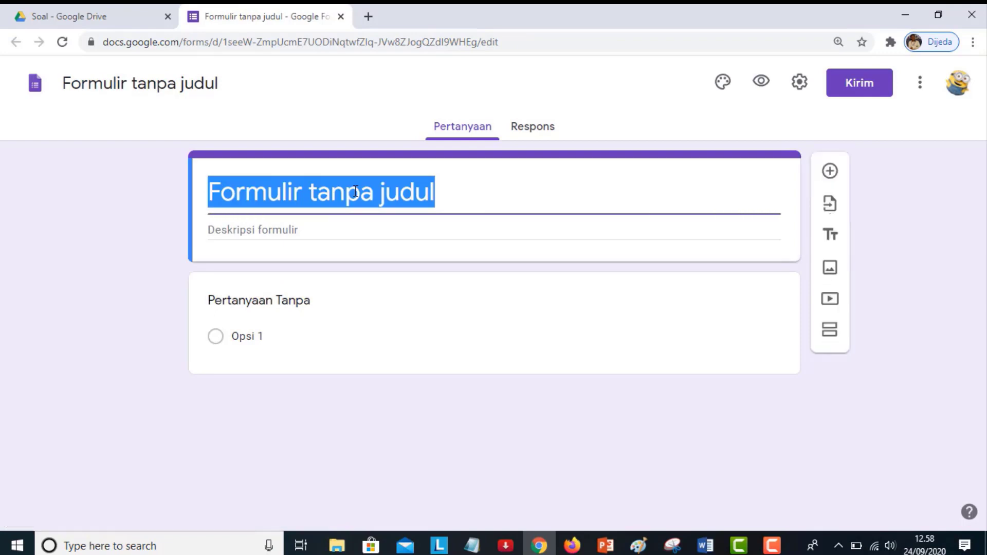
{"action": "type", "text": "Ula"}
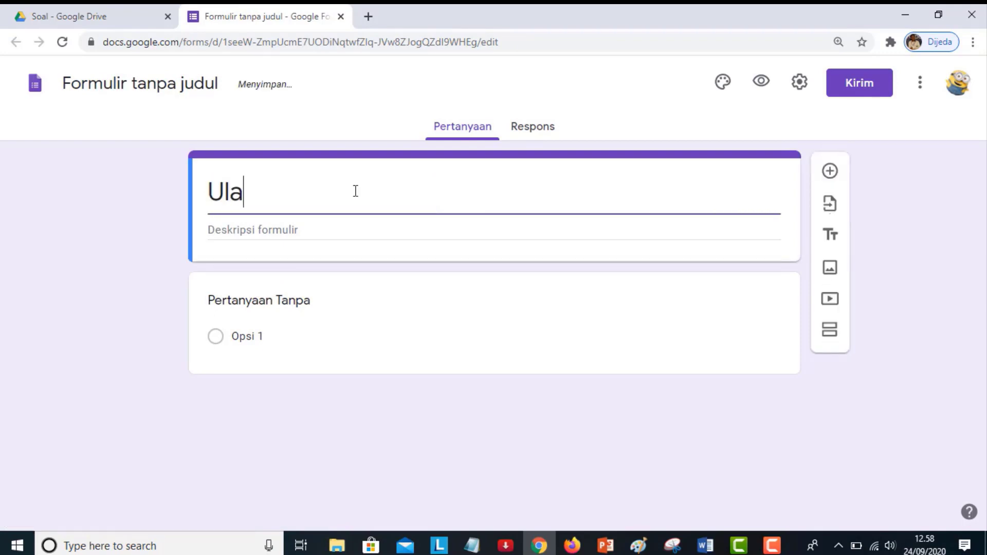
{"action": "type", "text": "ngan Har"}
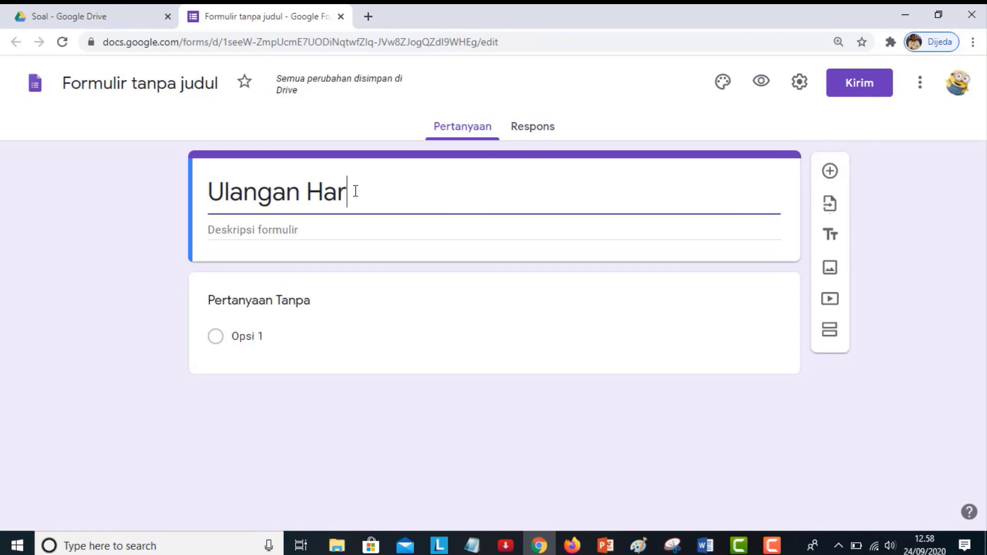
{"action": "type", "text": "ian 1"}
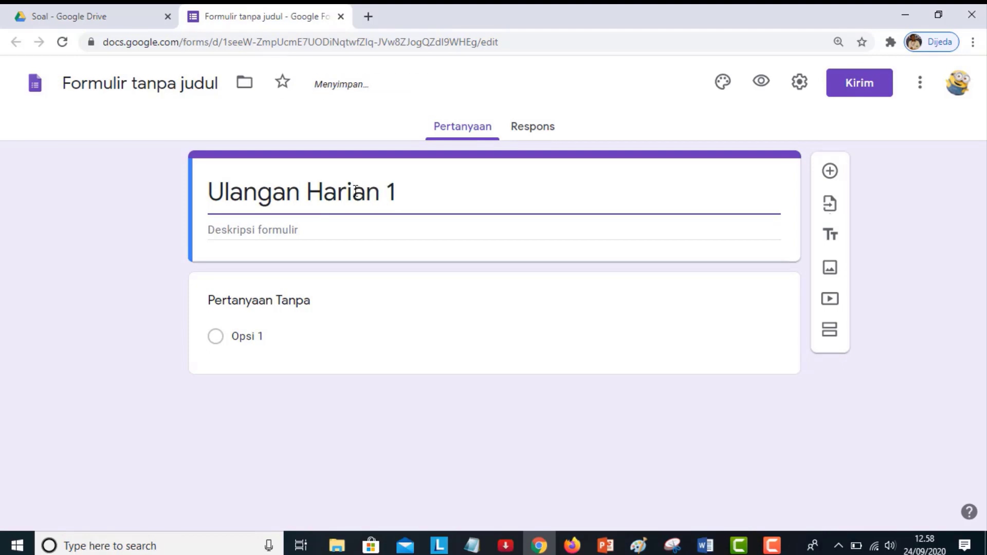
Turn the first question into a required short-answer (Jawaban singkat) question named Nama Lengkap.
{"action": "left_click", "coordinate": [324, 308]}
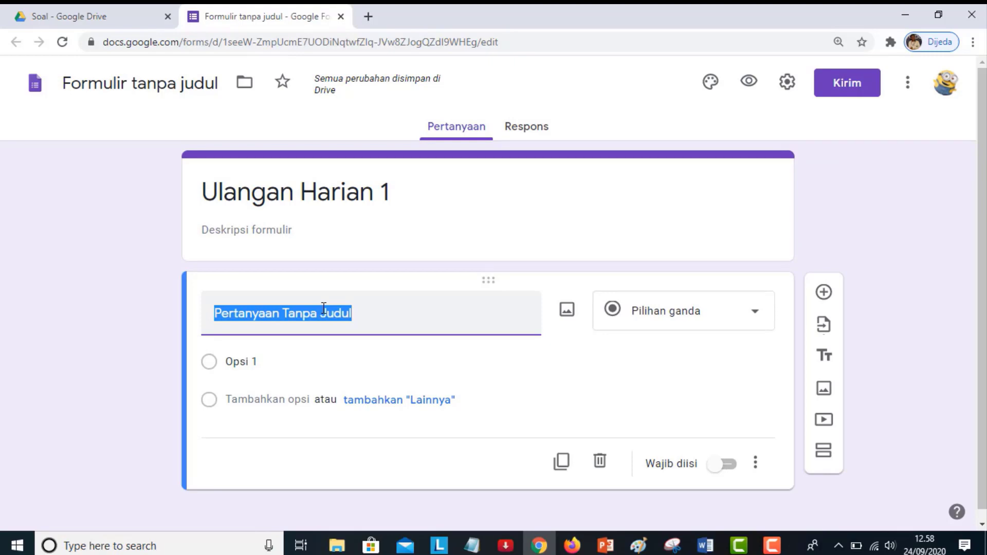
{"action": "type", "text": "Nama"}
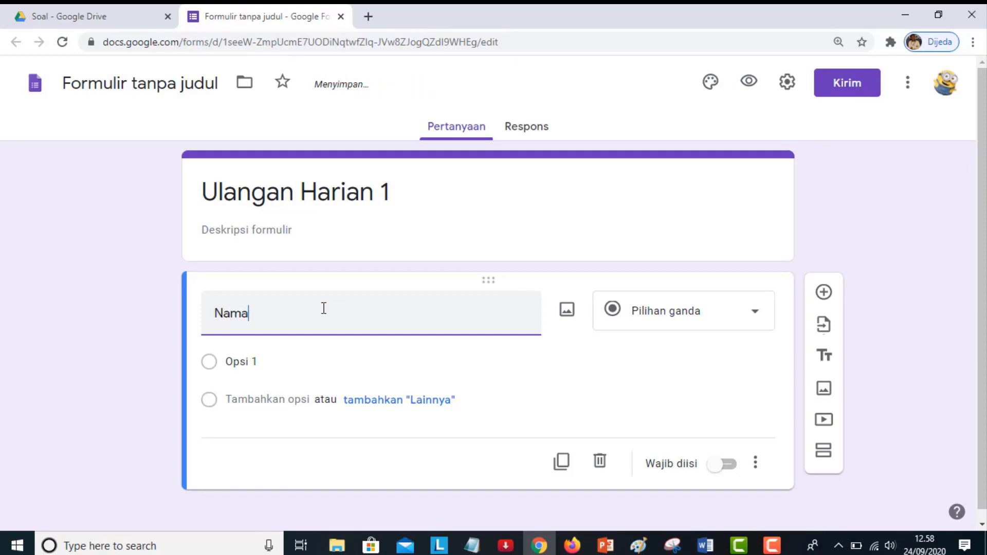
{"action": "type", "text": " Lengkap"}
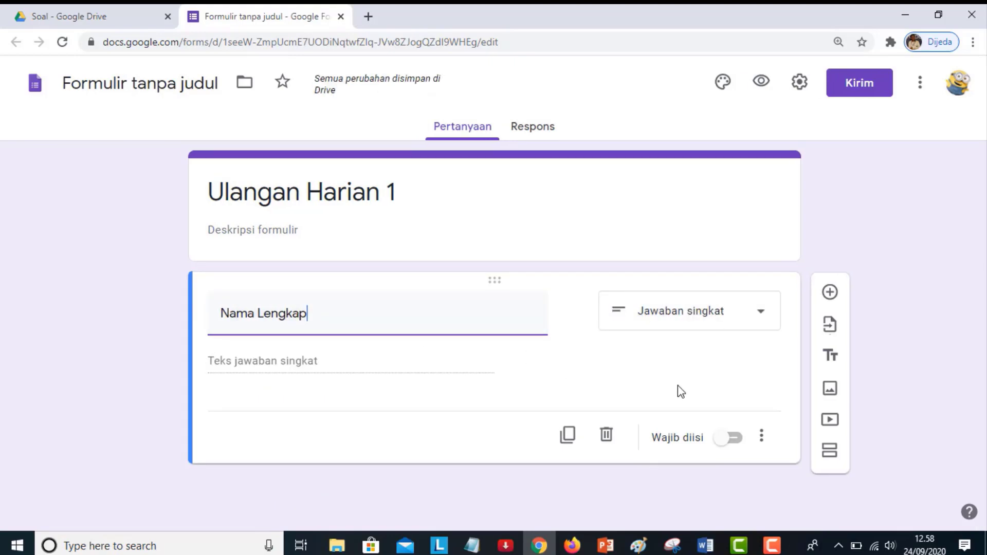
{"action": "left_click", "coordinate": [726, 440]}
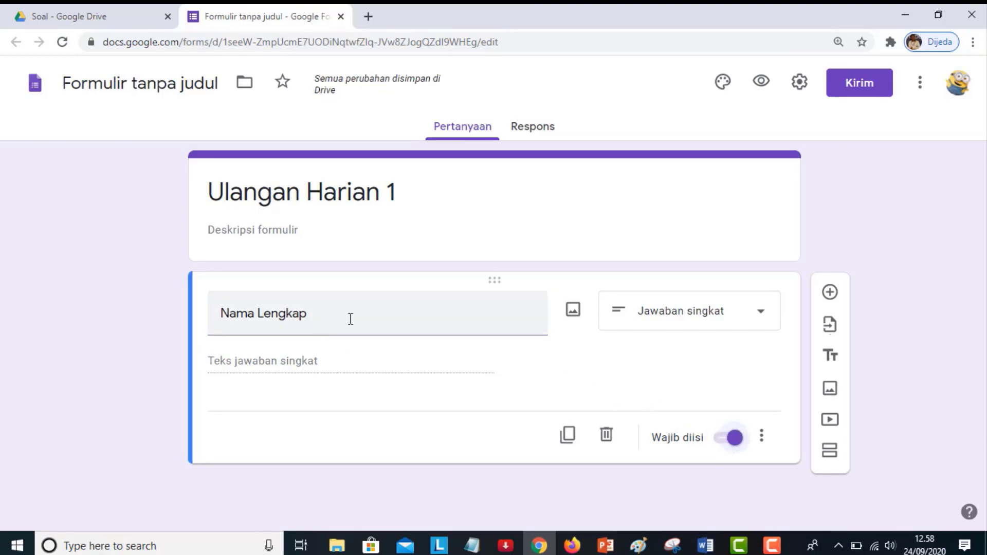
Add a multiple-choice (Pilihan ganda) question titled "Kelas :" below Nama Lengkap.
{"action": "left_click", "coordinate": [829, 298]}
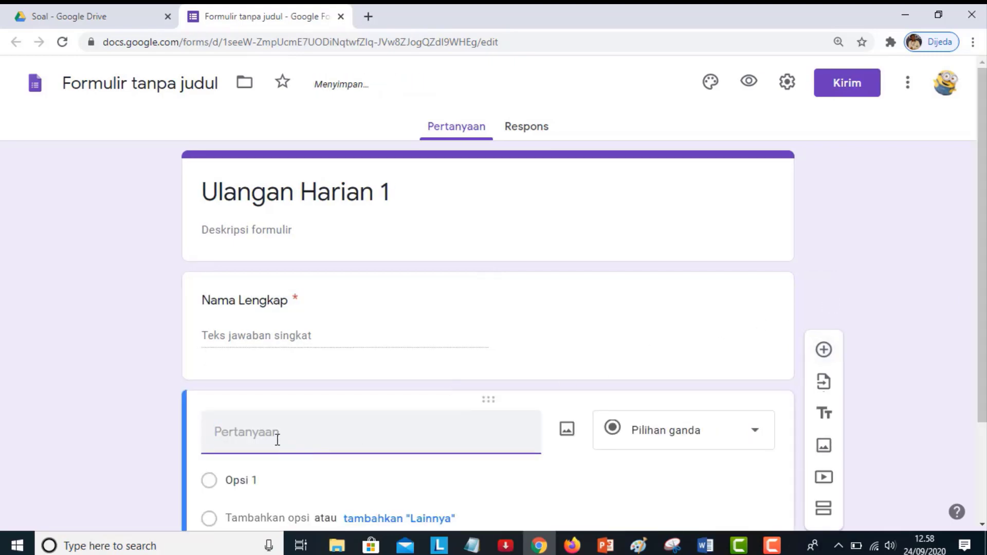
{"action": "type", "text": "Kelas :"}
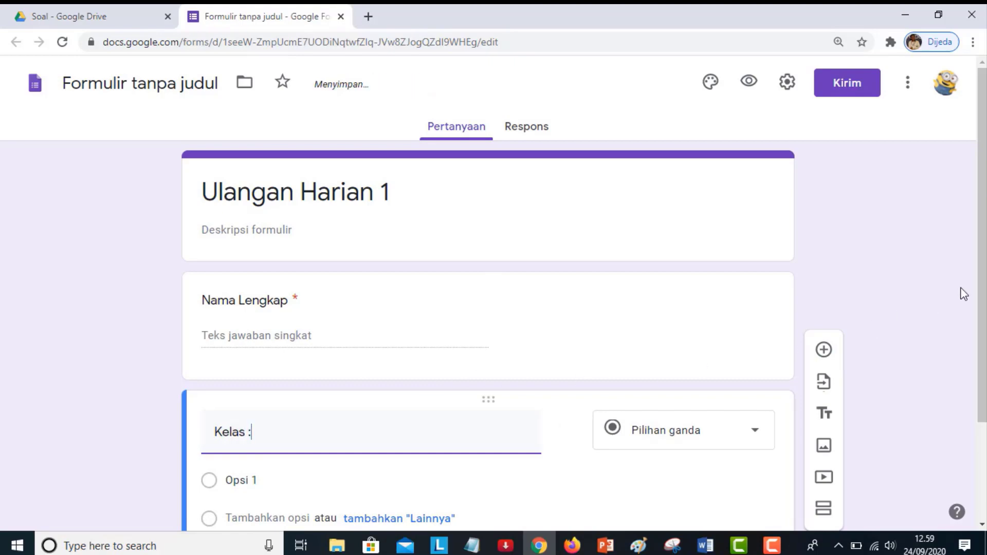
{"action": "left_click_drag", "start_coordinate": [985, 291], "coordinate": [986, 387]}
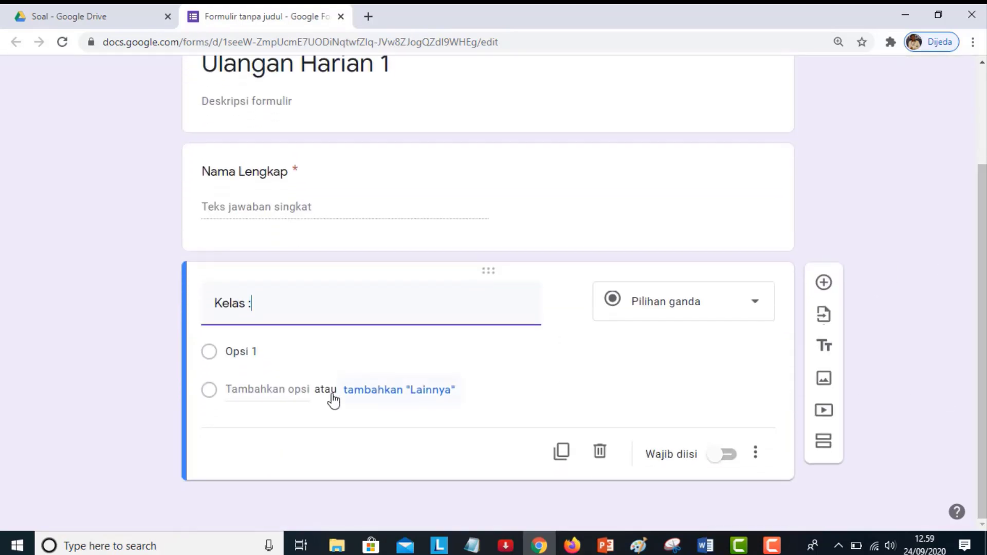
Give the Kelas question the options VII-A, VII-B and VII-C and make it required (Wajib diisi).
{"action": "left_click", "coordinate": [231, 350]}
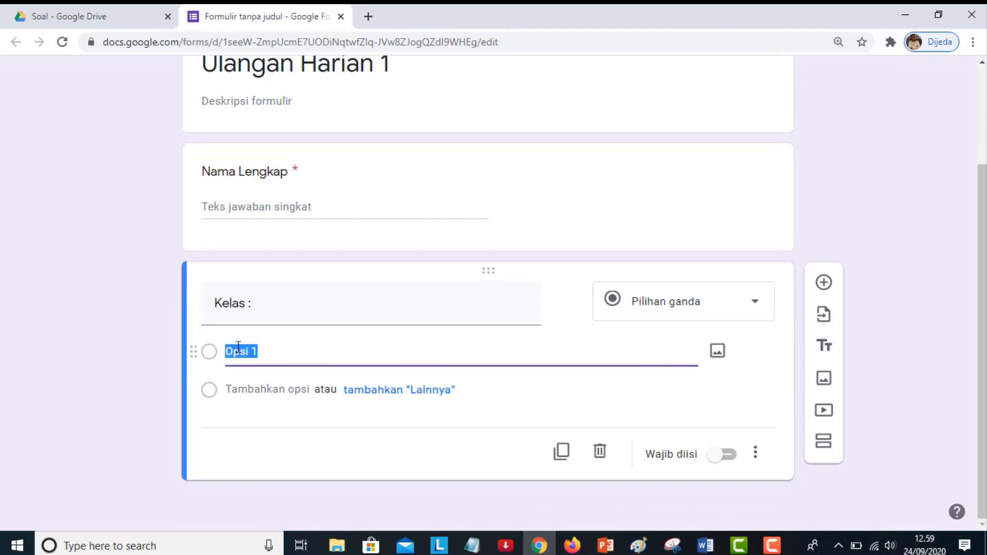
{"action": "type", "text": "VII-A"}
{"action": "key", "text": "Return"}
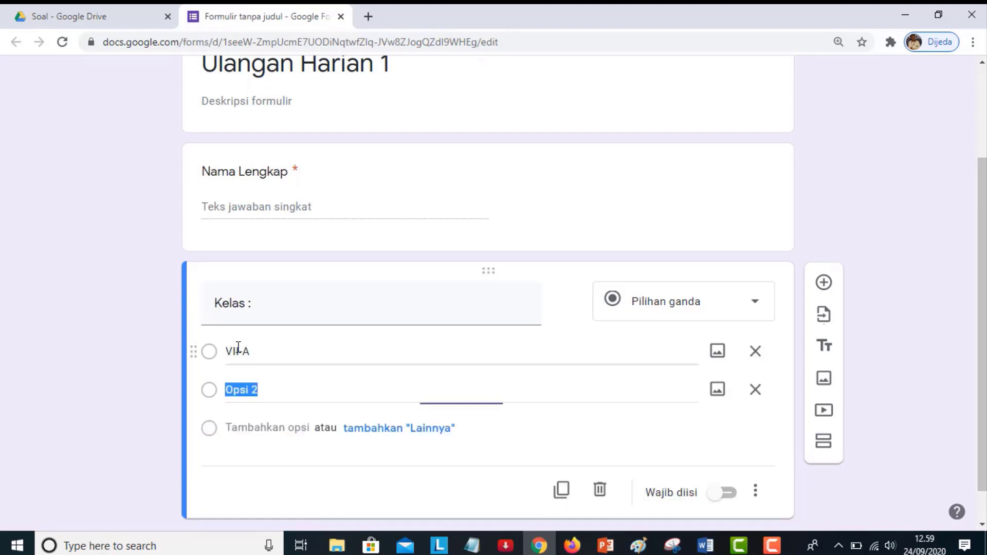
{"action": "type", "text": "VII-B"}
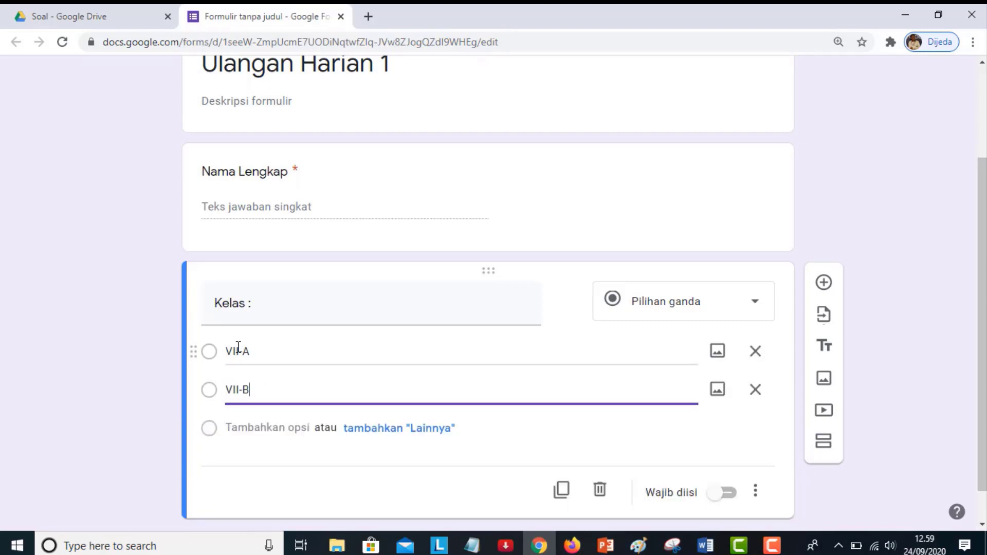
{"action": "key", "text": "Return"}
{"action": "type", "text": "VV"}
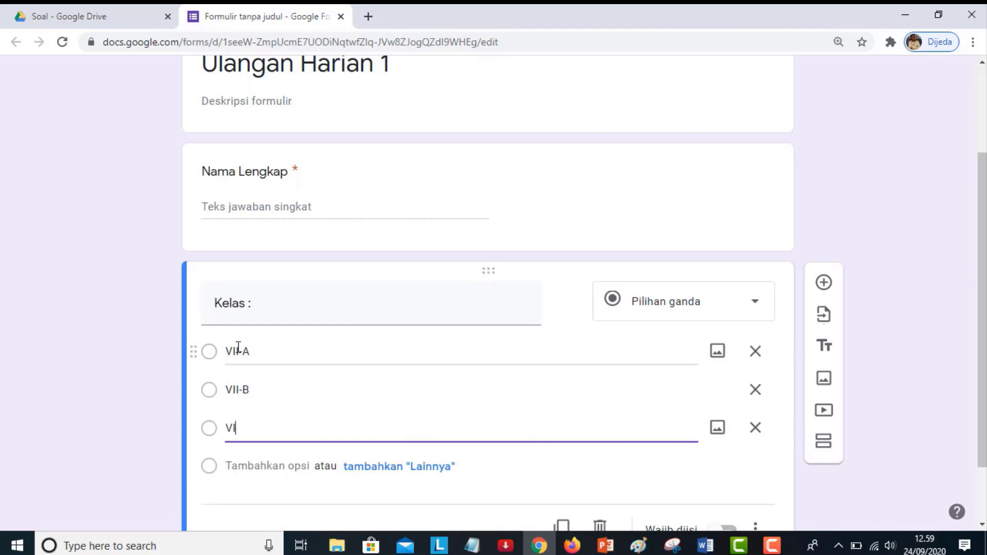
{"action": "type", "text": "I-C"}
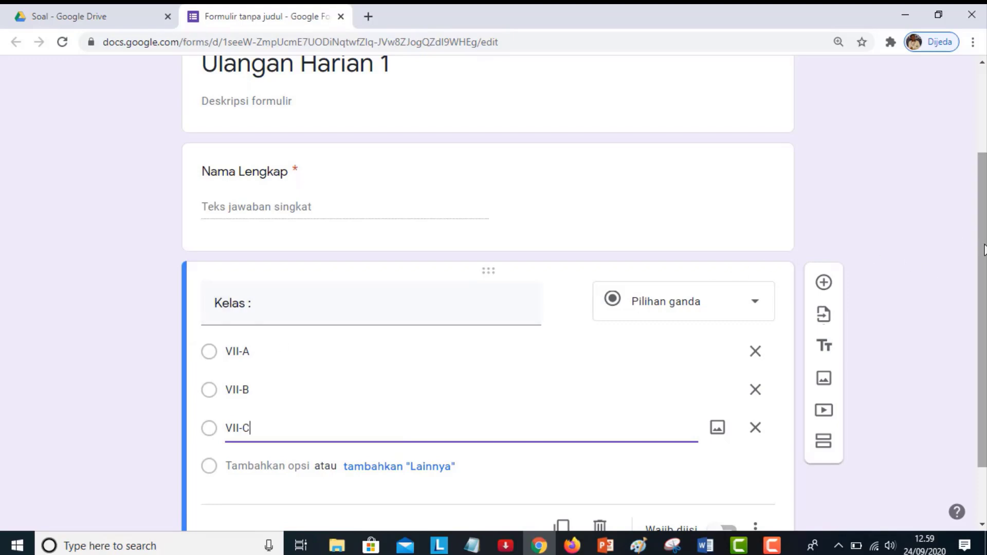
{"action": "scroll", "coordinate": [984, 250], "scroll_direction": "down", "scroll_amount": 2}
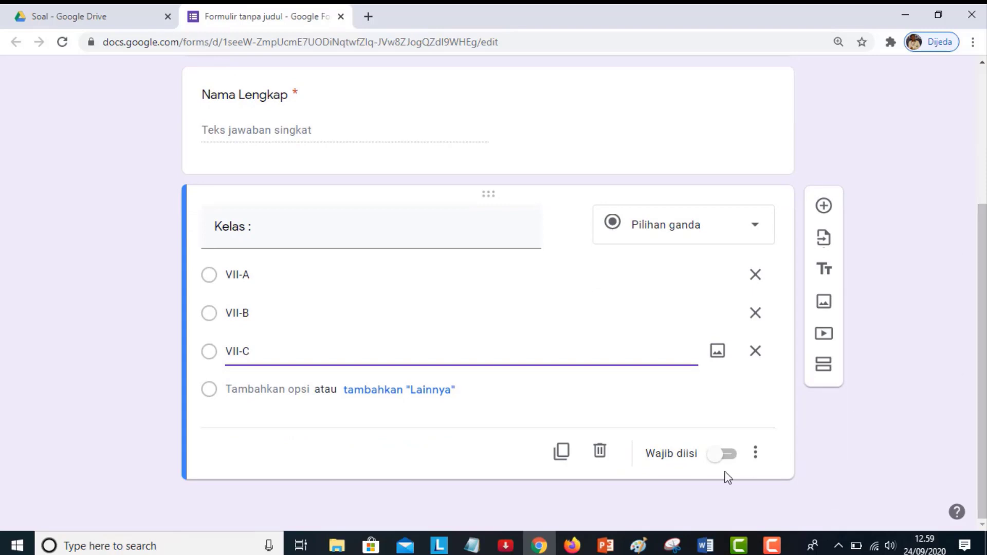
{"action": "left_click", "coordinate": [712, 457]}
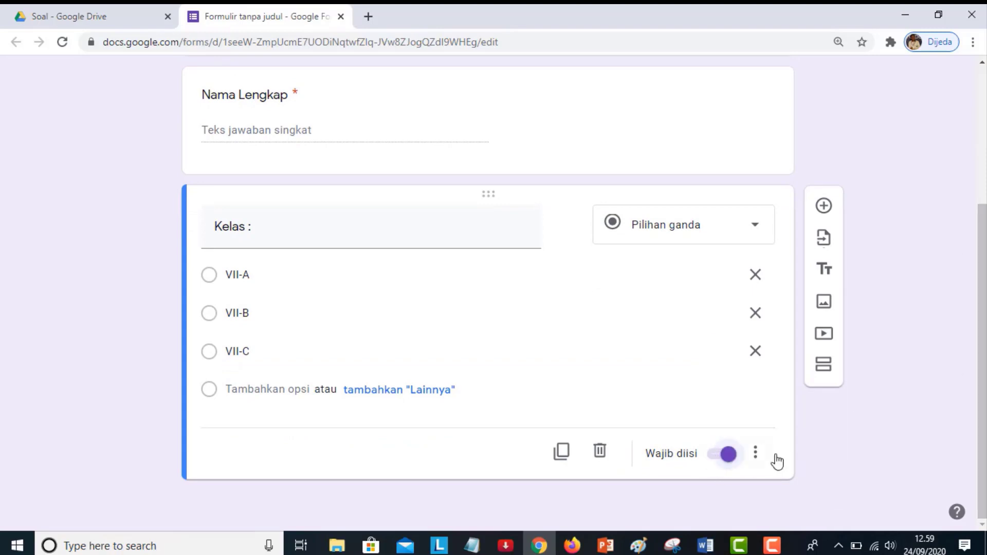
Name the untitled form file Ulangan Harian 1, matching the form's title.
{"action": "left_click_drag", "start_coordinate": [980, 380], "coordinate": [980, 237]}
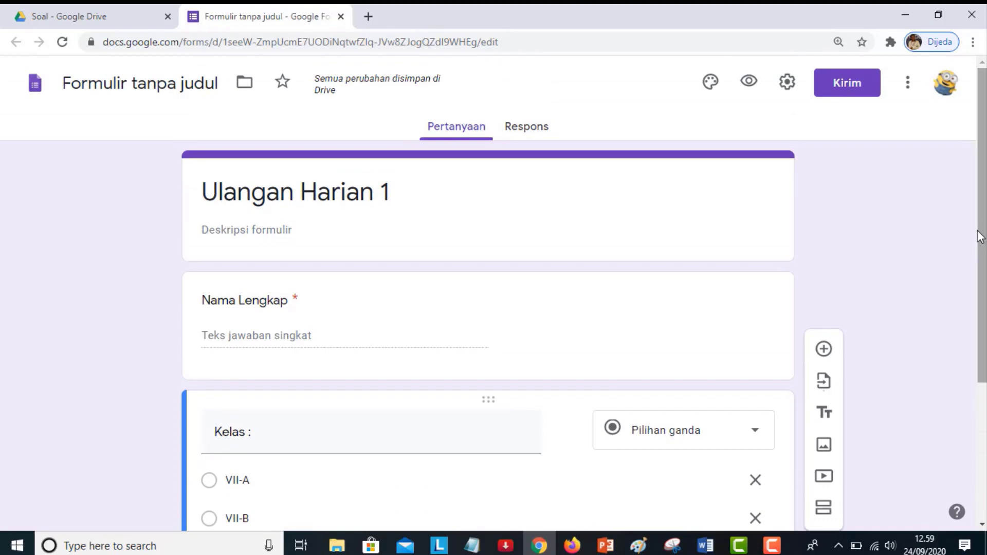
{"action": "triple_click", "coordinate": [287, 194]}
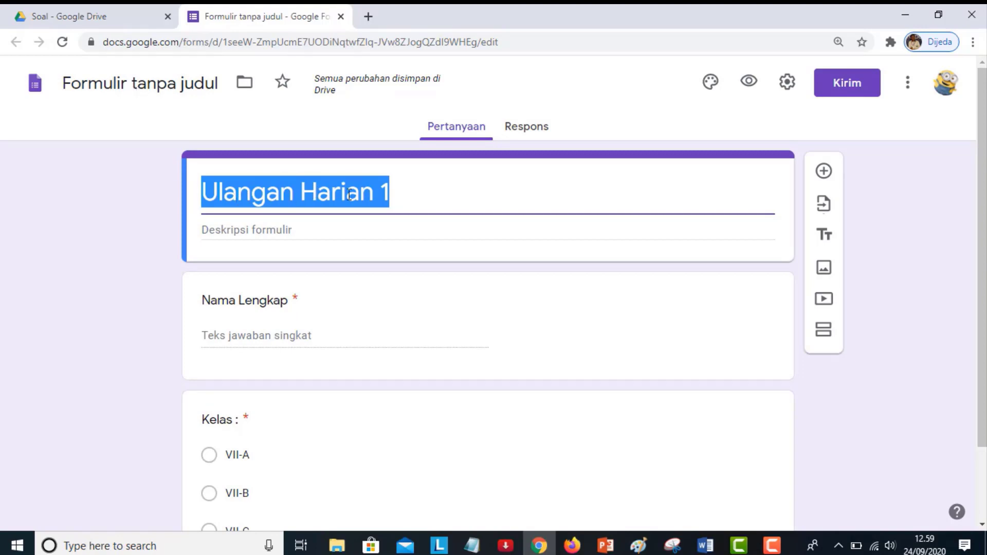
{"action": "mouse_move", "coordinate": [388, 192]}
{"action": "left_mouse_down"}
{"action": "mouse_move", "coordinate": [187, 204]}
{"action": "mouse_move", "coordinate": [391, 181]}
{"action": "left_mouse_up"}
{"action": "left_click", "coordinate": [228, 197]}
{"action": "left_click", "coordinate": [270, 196]}
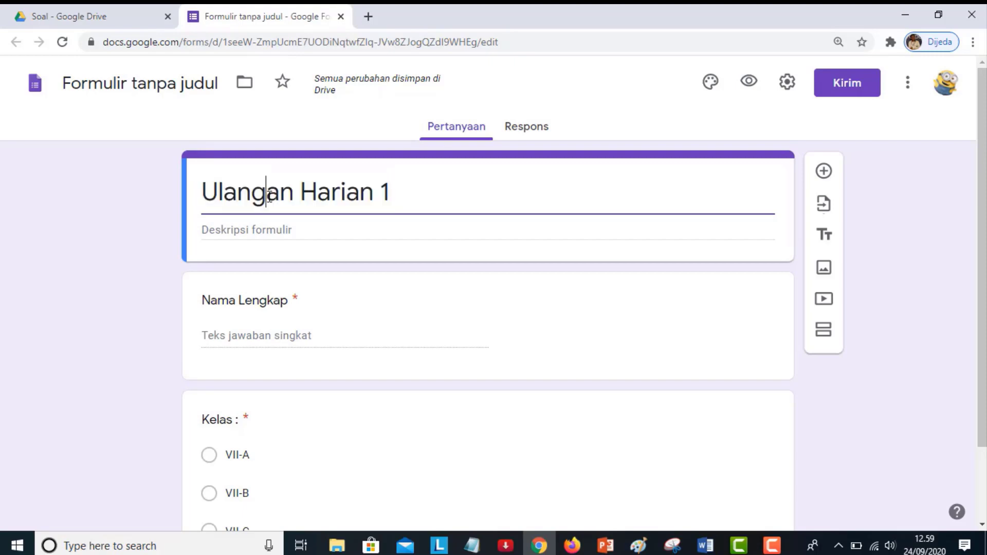
{"action": "left_click", "coordinate": [104, 82]}
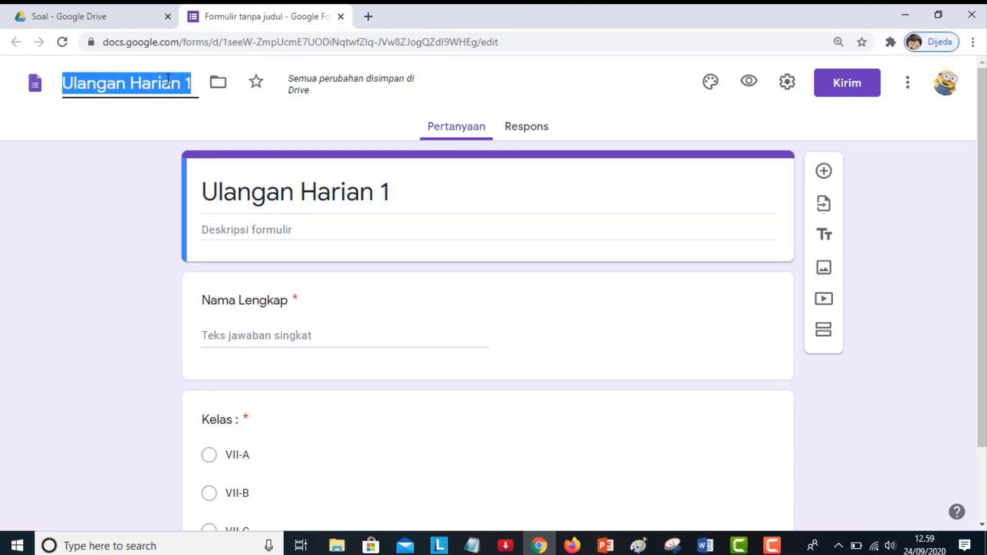
{"action": "left_click", "coordinate": [327, 190]}
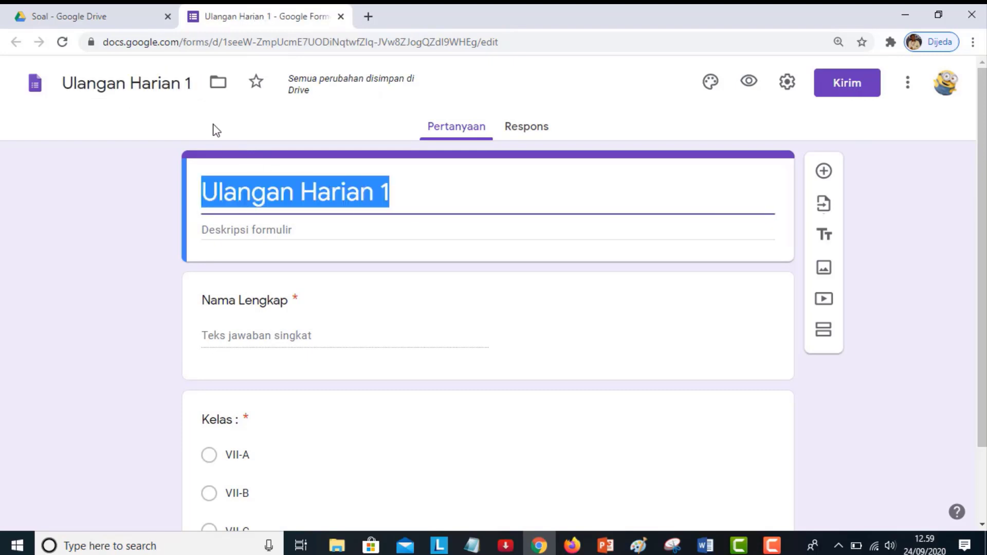
{"action": "left_click", "coordinate": [176, 84]}
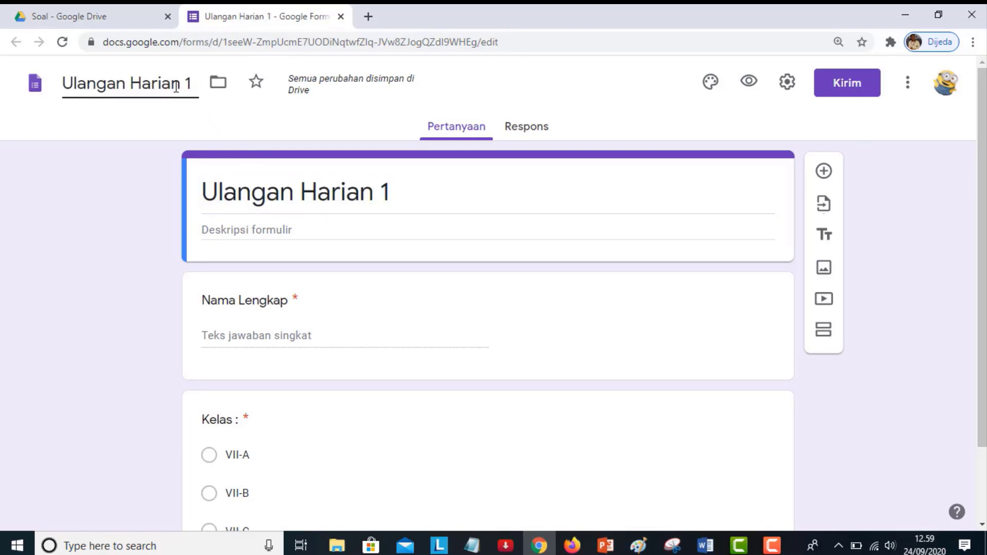
{"action": "triple_click", "coordinate": [413, 192]}
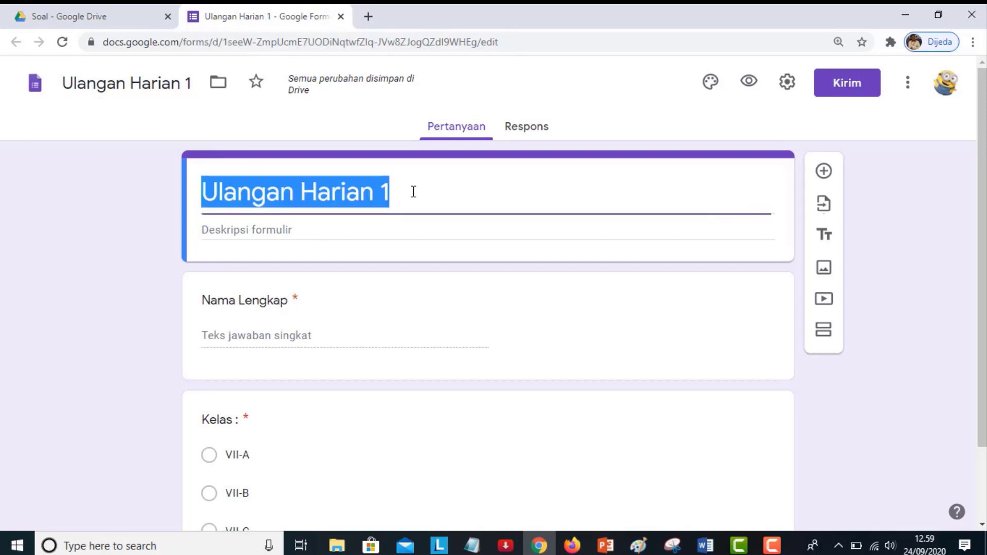
{"action": "left_click", "coordinate": [412, 192]}
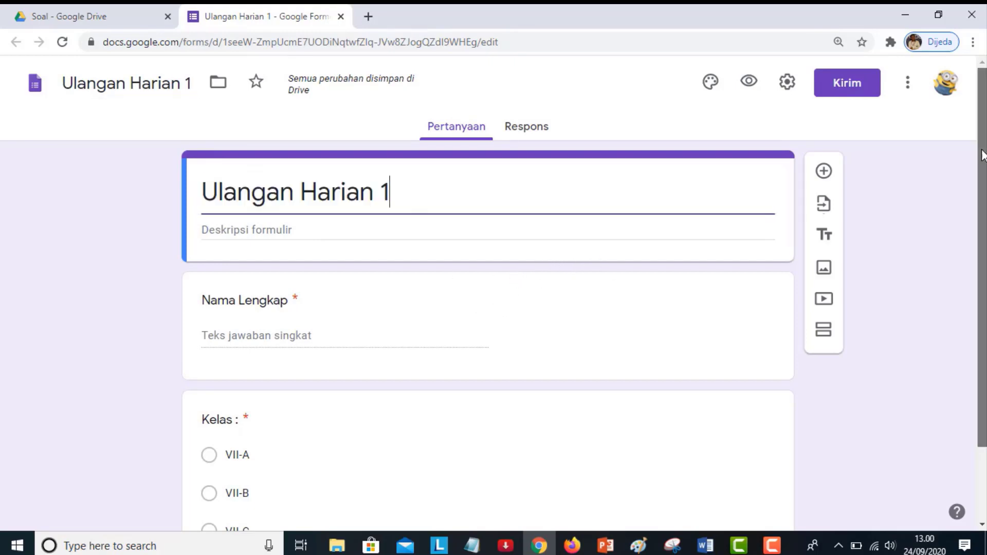
Add a new section after the Kelas question and title it Soal Pilihan Ganda.
{"action": "scroll", "coordinate": [983, 150], "scroll_direction": "down", "scroll_amount": 2}
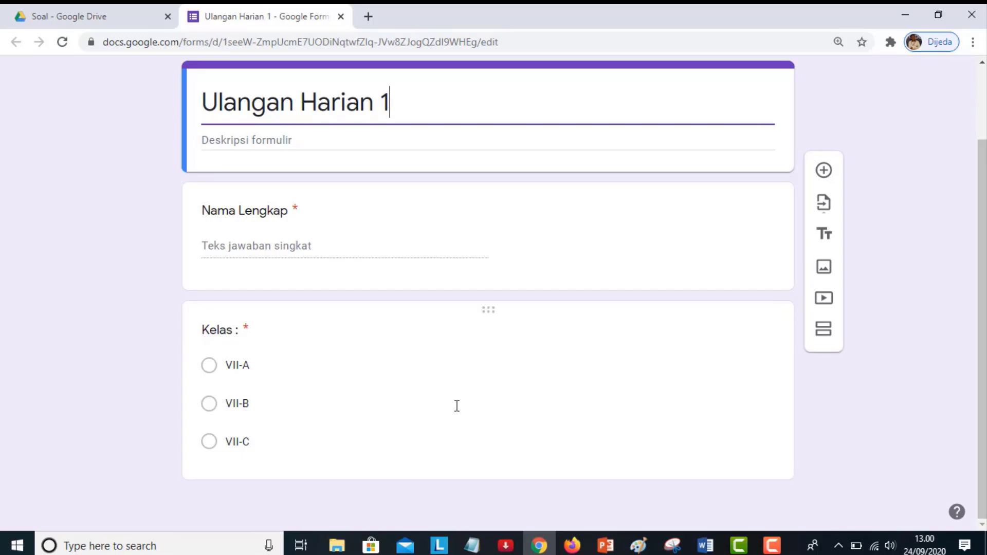
{"action": "left_click", "coordinate": [457, 405]}
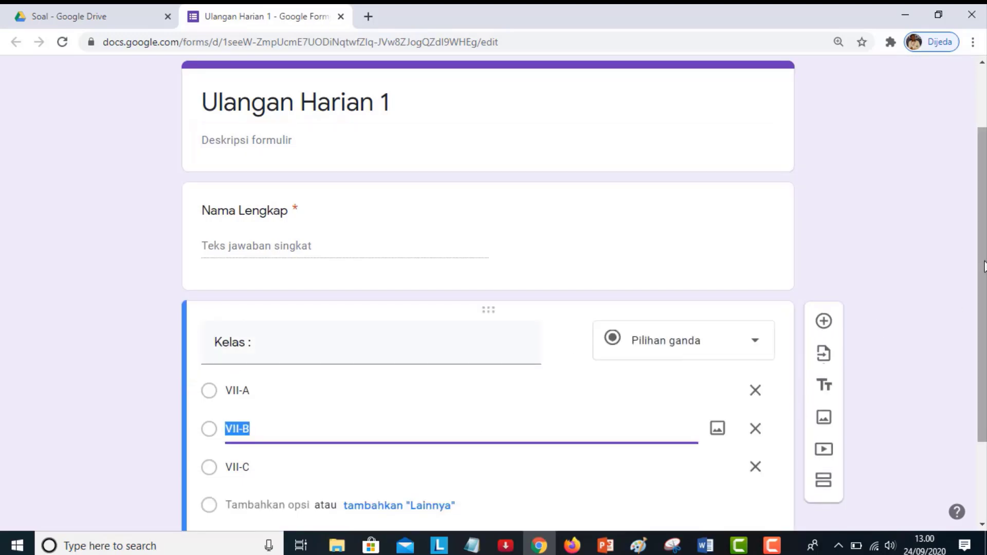
{"action": "scroll", "coordinate": [984, 267], "scroll_direction": "down", "scroll_amount": 2}
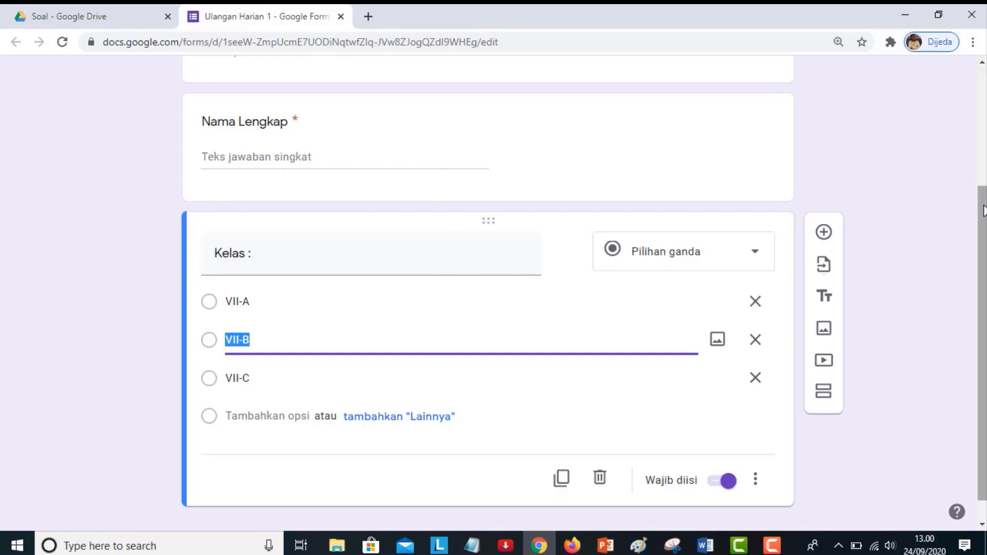
{"action": "scroll", "coordinate": [984, 210], "scroll_direction": "down", "scroll_amount": 1}
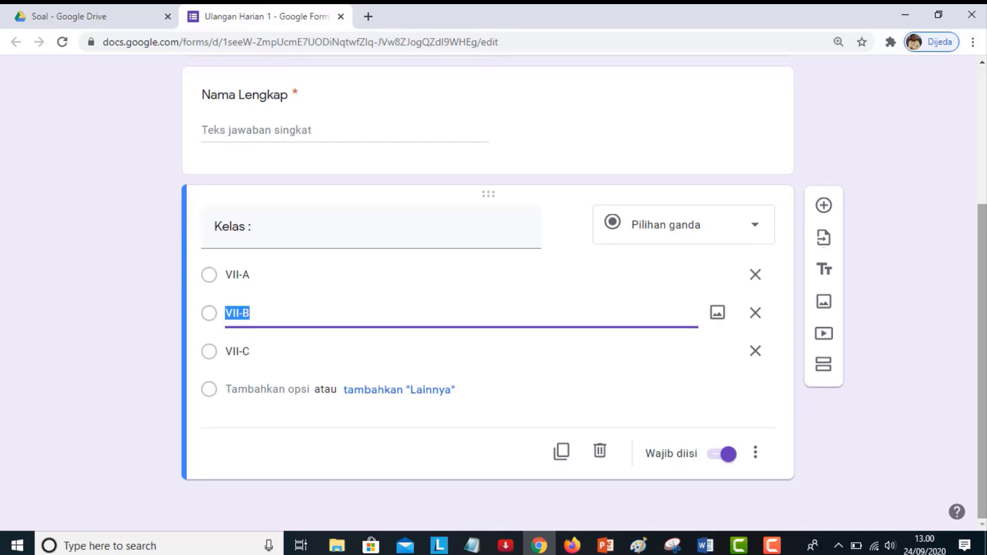
{"action": "left_click", "coordinate": [828, 371]}
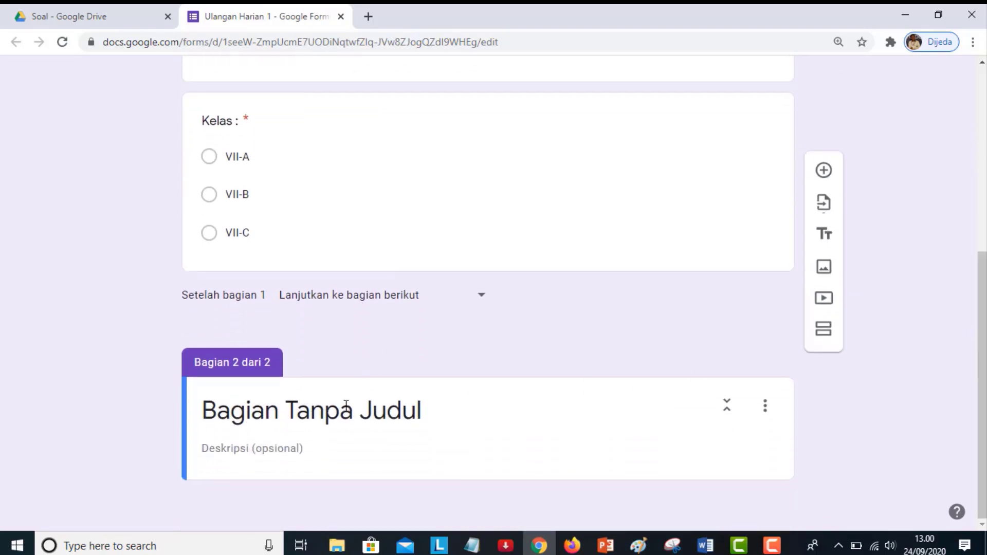
{"action": "left_click", "coordinate": [365, 413]}
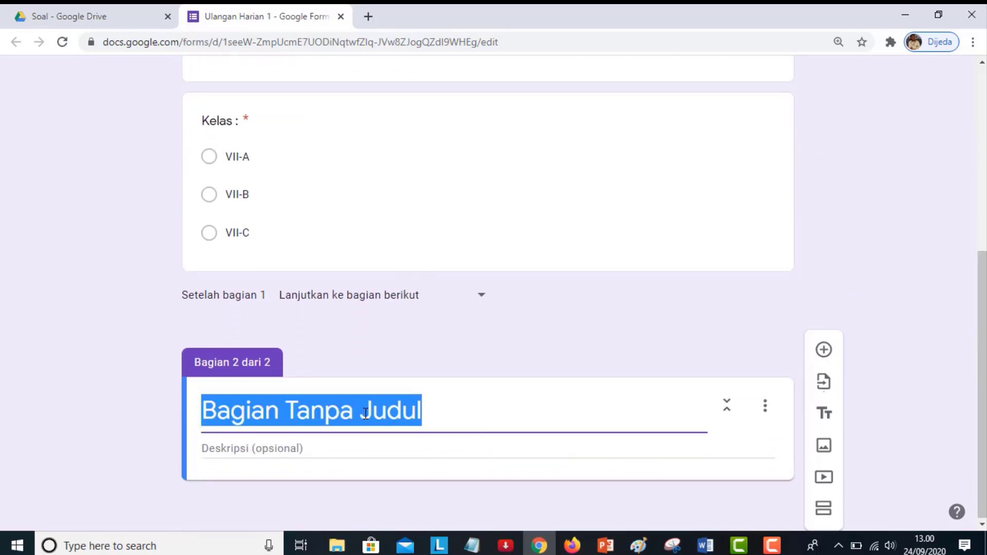
{"action": "type", "text": "Soal "}
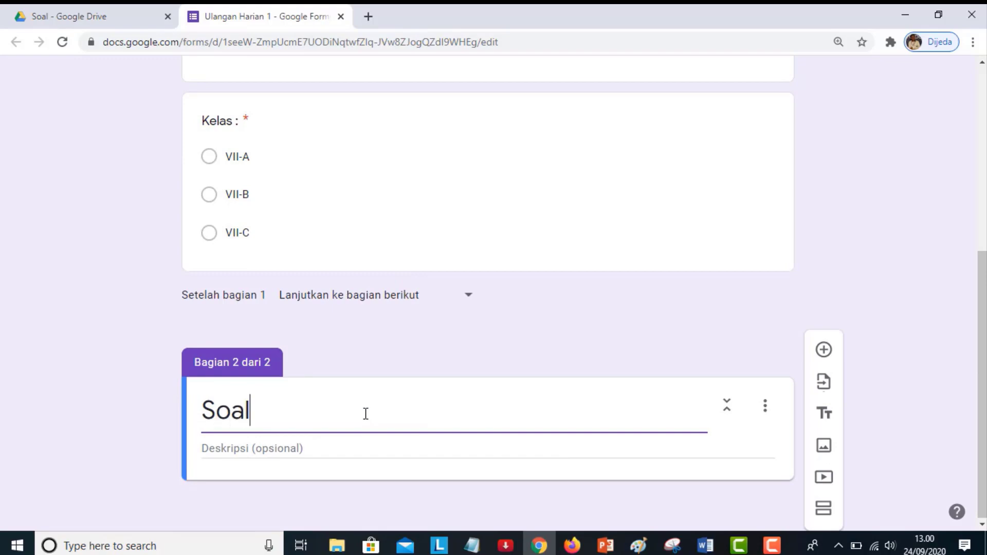
{"action": "type", "text": "Pilihan"}
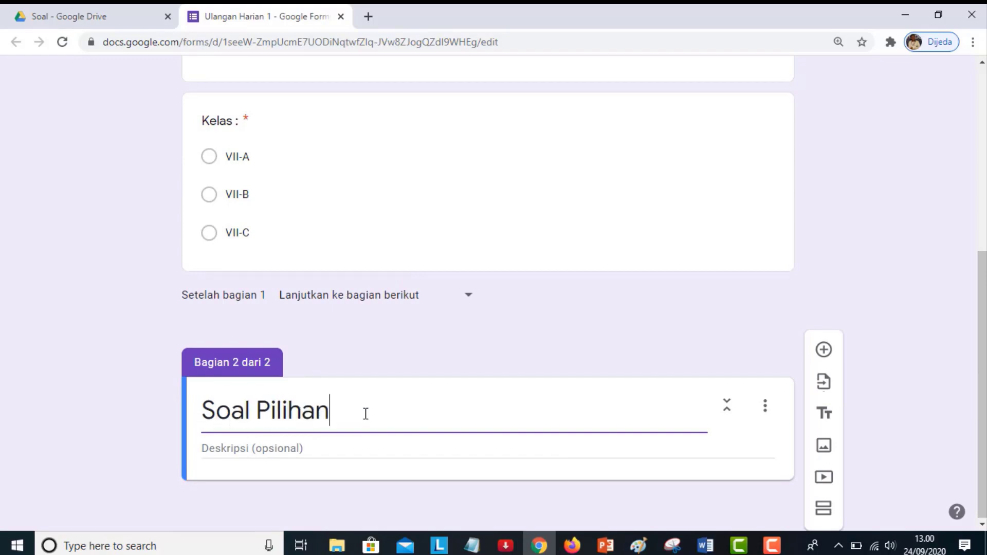
{"action": "type", "text": " Ganda"}
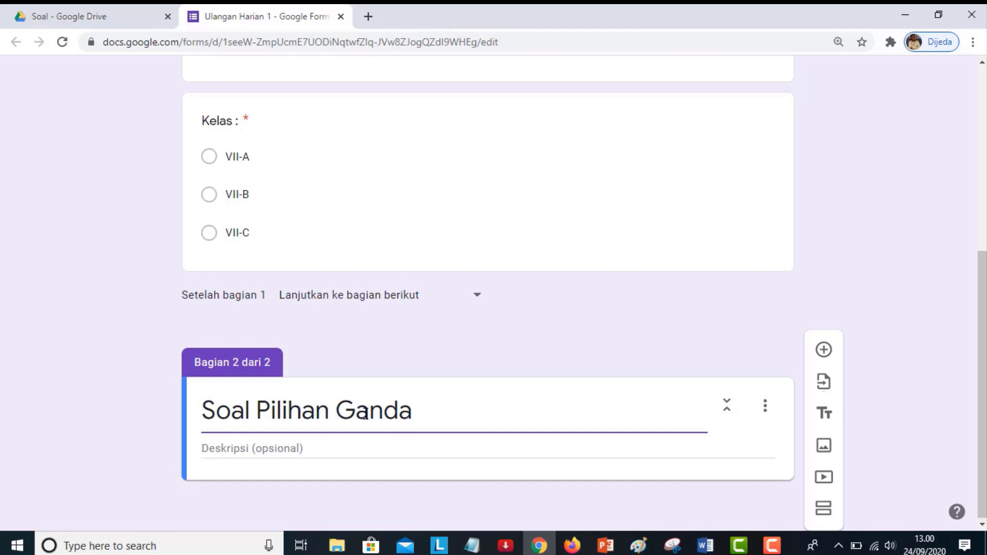
{"action": "left_click", "coordinate": [924, 262]}
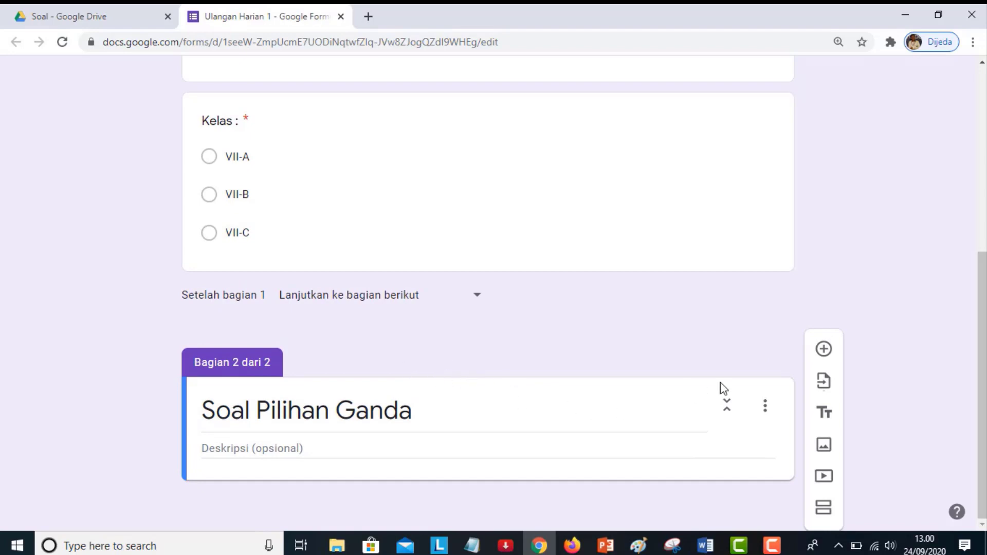
Review the form, check the soal evaluasi 1 document in the Soal folder of Google Drive, and return to the form.
{"action": "scroll", "coordinate": [976, 199], "scroll_direction": "up", "scroll_amount": 5}
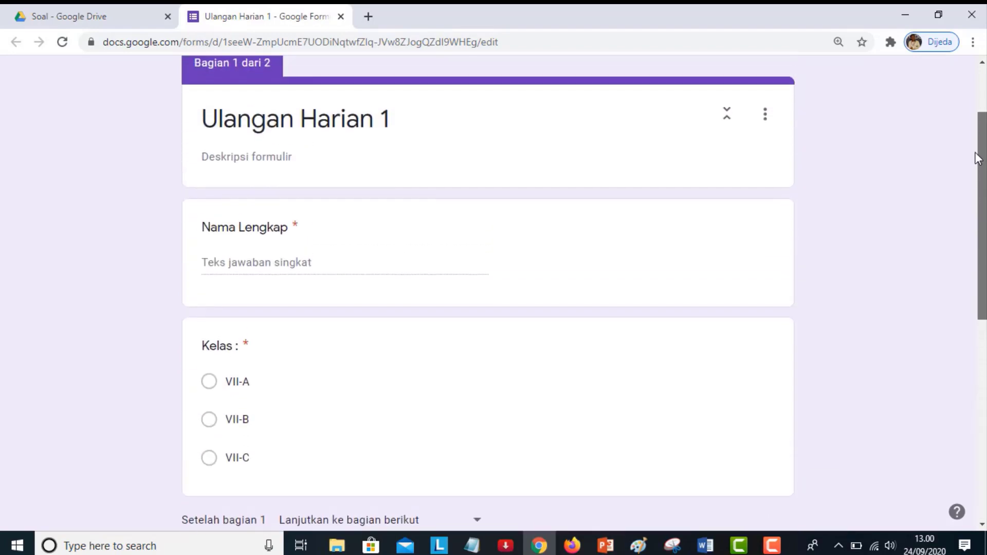
{"action": "left_click_drag", "start_coordinate": [977, 157], "coordinate": [977, 88]}
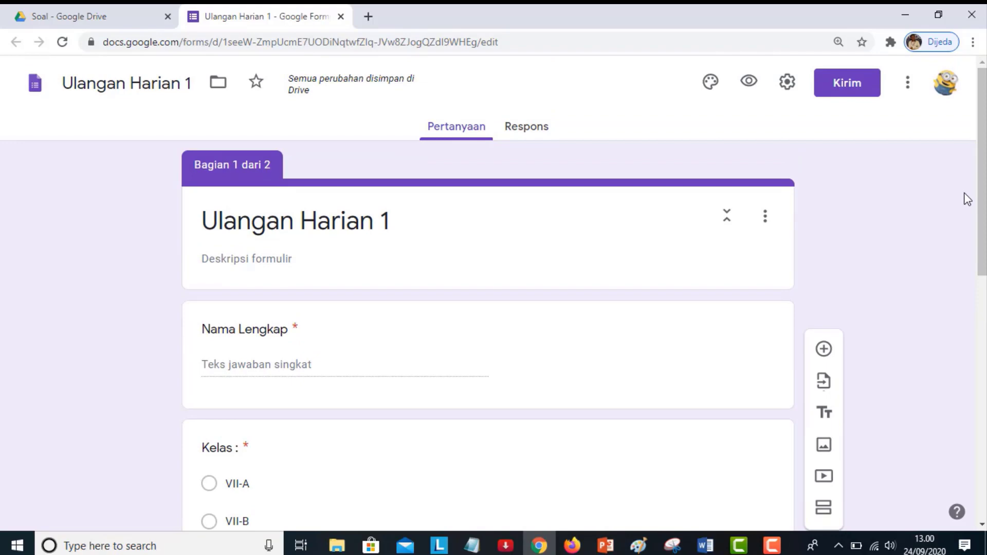
{"action": "left_click", "coordinate": [113, 14]}
{"action": "left_click", "coordinate": [279, 319]}
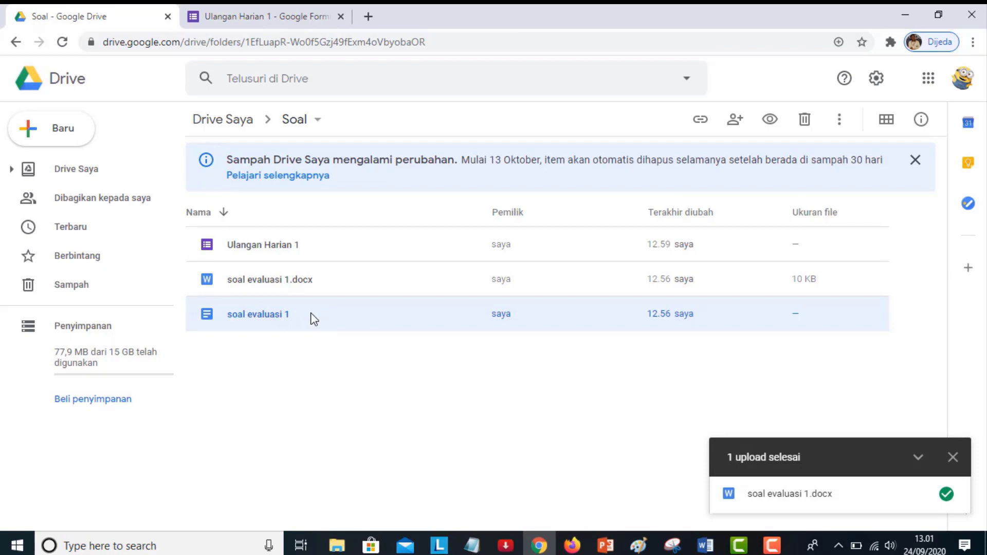
{"action": "left_click", "coordinate": [244, 17]}
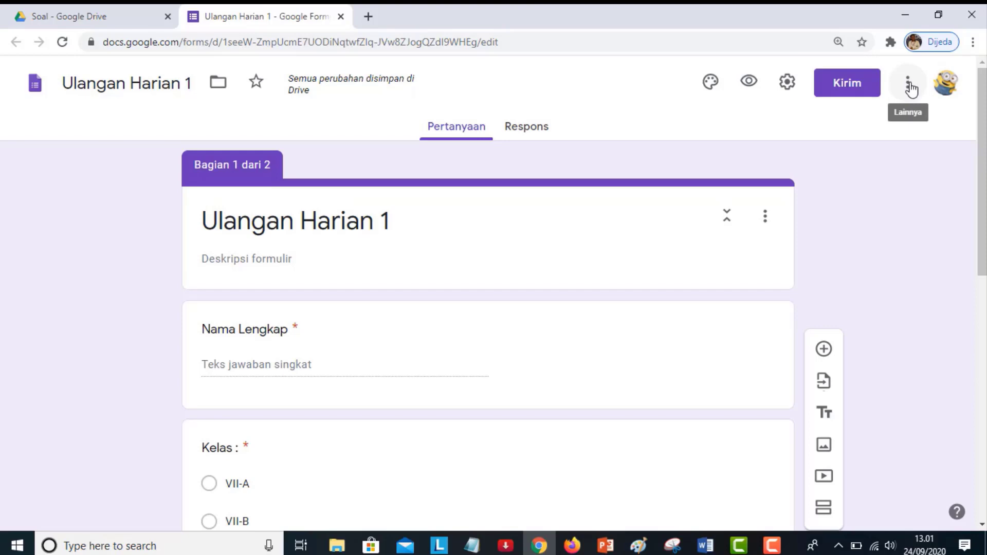
Browse the add-ons available for the form and open the Form Builder page by Jivrus Technologies.
{"action": "left_click", "coordinate": [912, 88]}
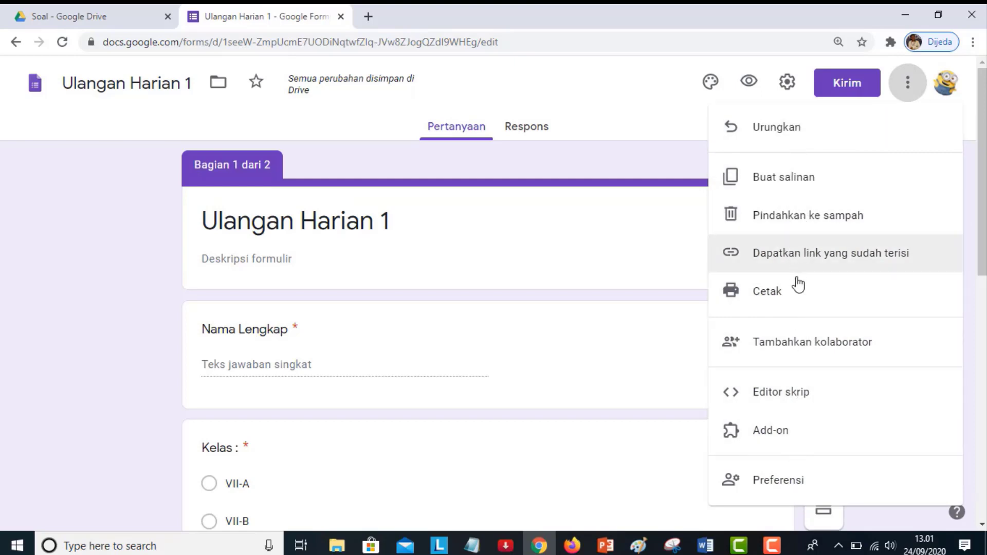
{"action": "left_click", "coordinate": [780, 442]}
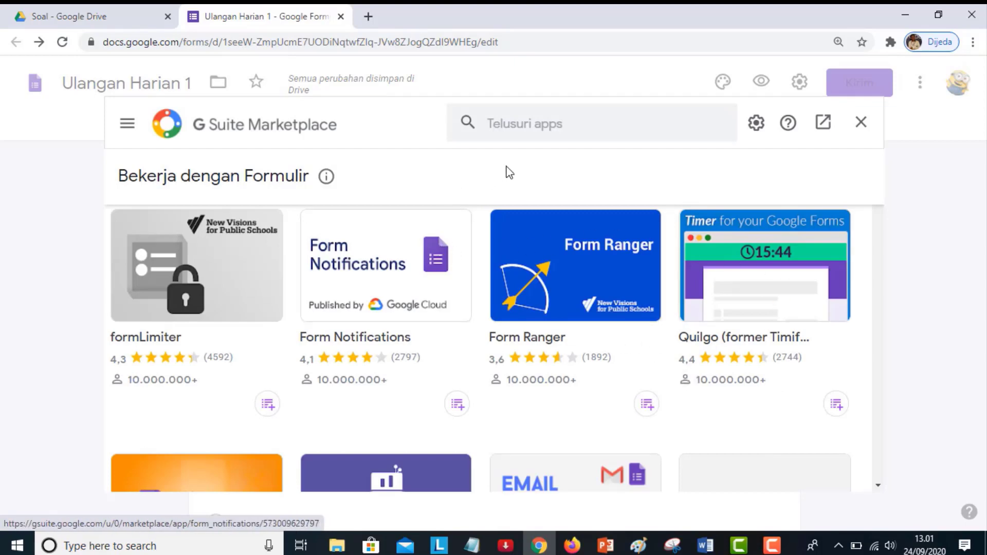
{"action": "scroll", "coordinate": [880, 221], "scroll_direction": "down", "scroll_amount": 8}
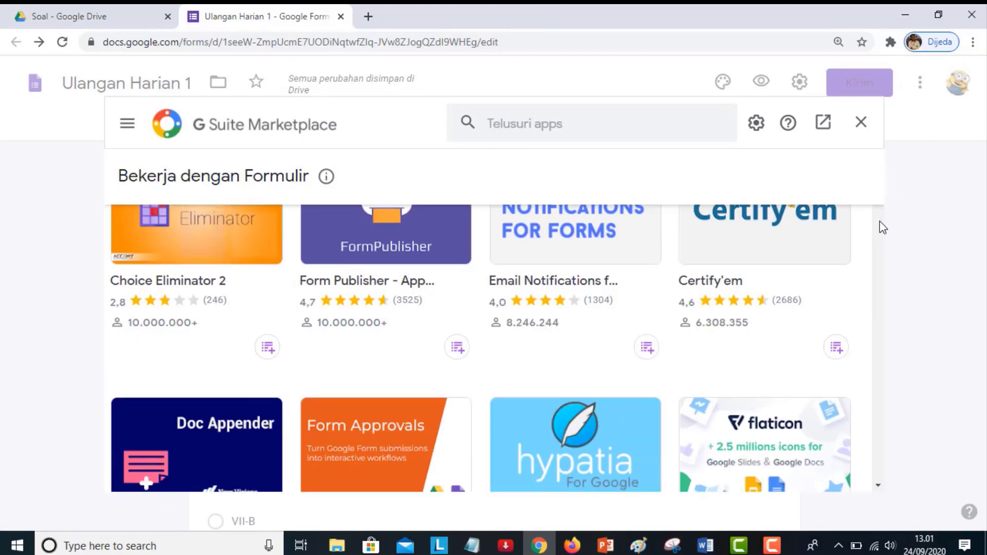
{"action": "scroll", "coordinate": [880, 222], "scroll_direction": "up", "scroll_amount": 4}
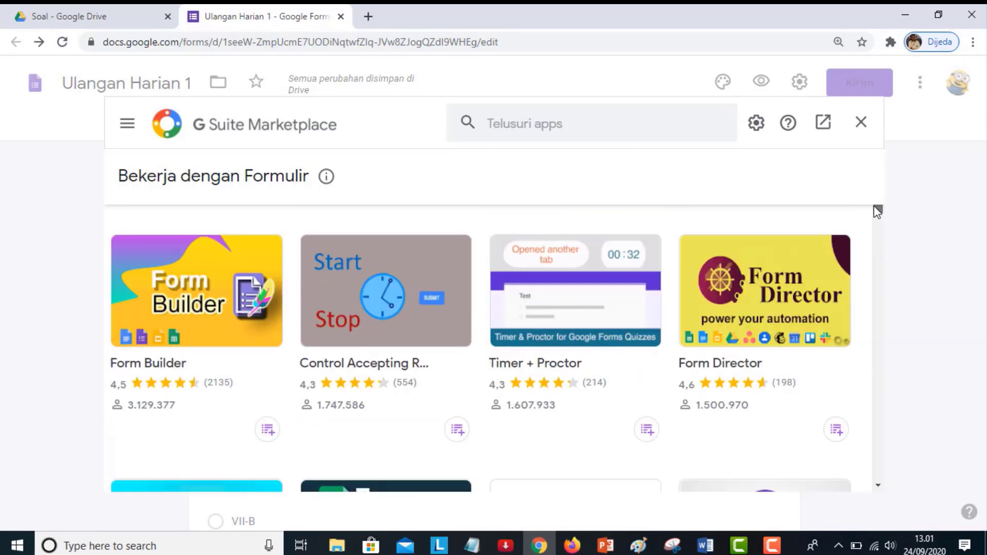
{"action": "left_click", "coordinate": [189, 286]}
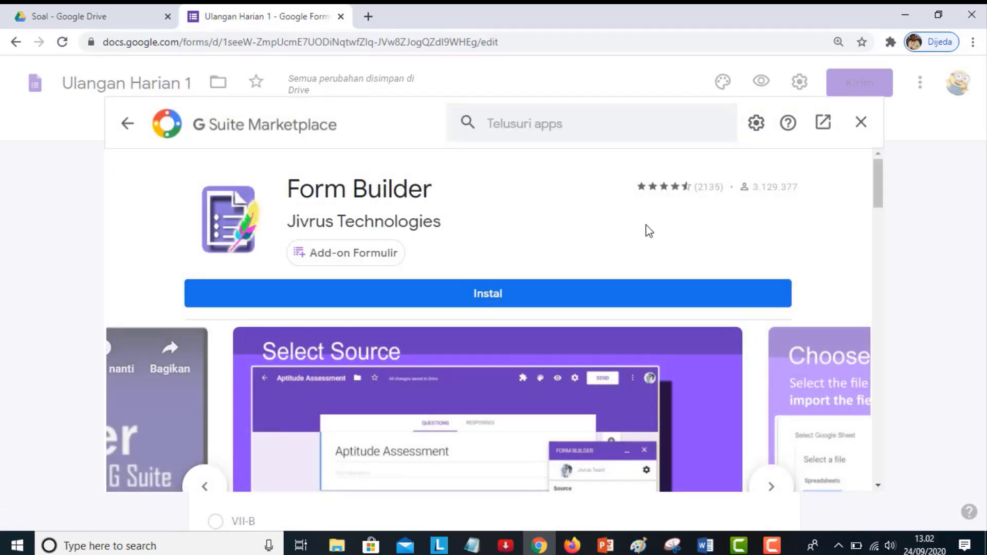
{"action": "scroll", "coordinate": [881, 190], "scroll_direction": "down", "scroll_amount": 1}
{"action": "scroll", "coordinate": [879, 186], "scroll_direction": "up", "scroll_amount": 1}
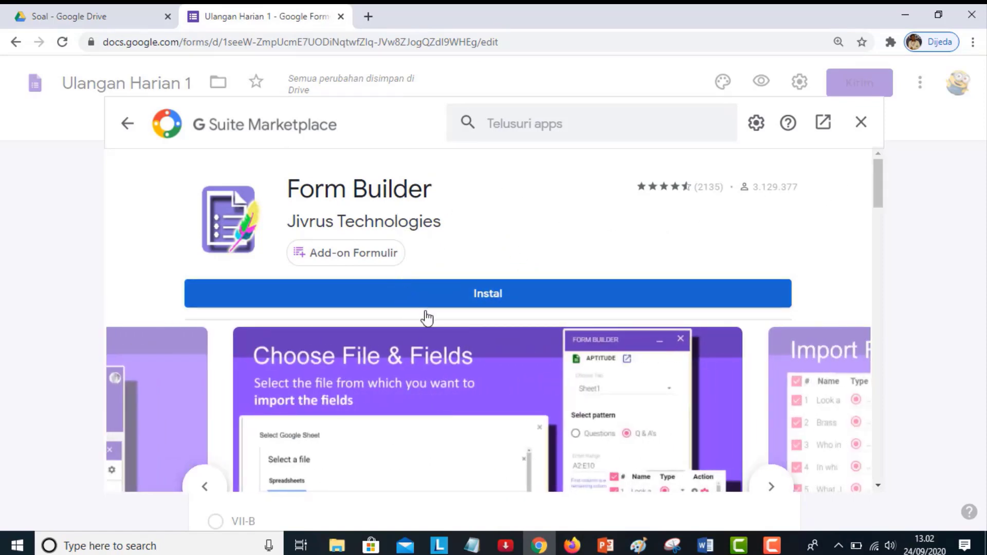
Install the Form Builder add-on, allow it access to the Google account, and close the marketplace.
{"action": "left_click", "coordinate": [492, 301]}
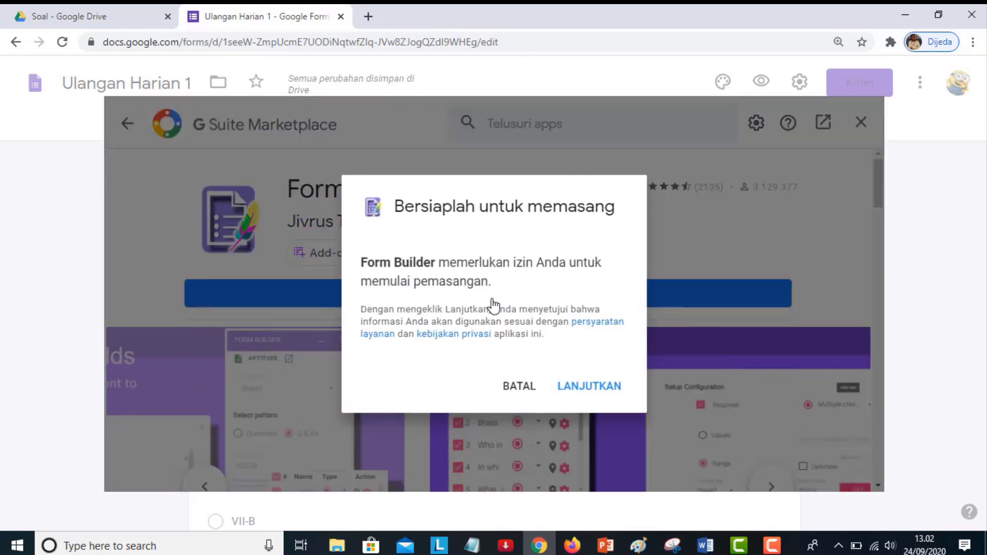
{"action": "left_click", "coordinate": [577, 395]}
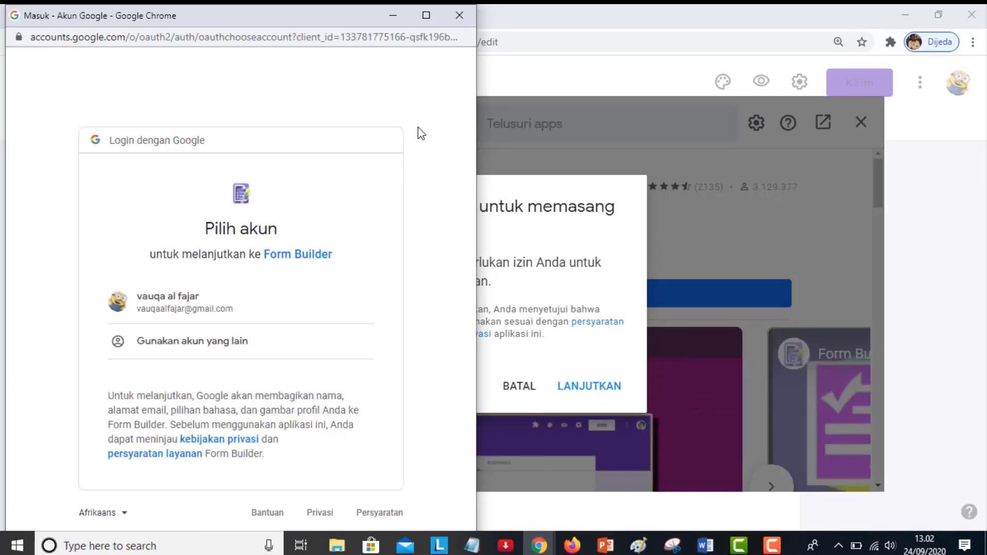
{"action": "left_click", "coordinate": [245, 305]}
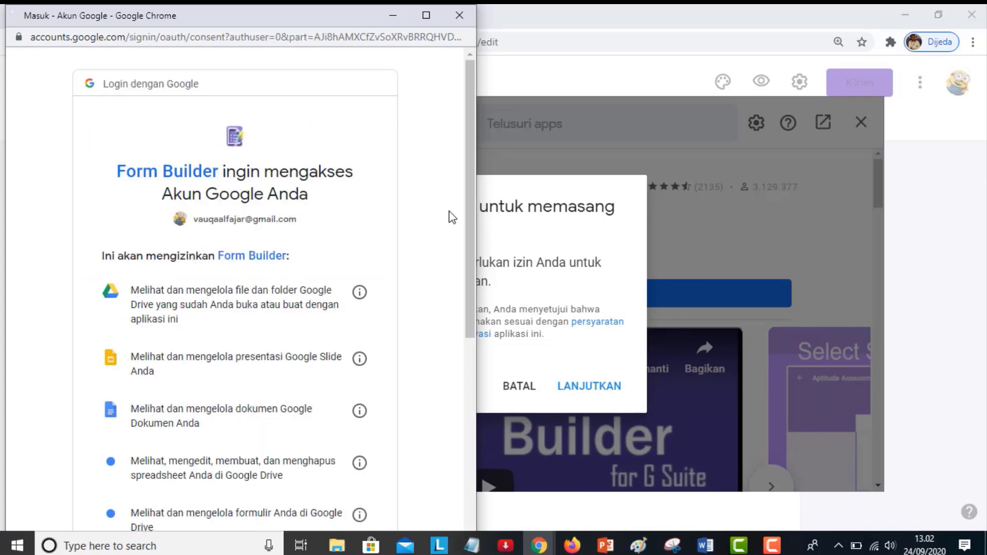
{"action": "left_click_drag", "start_coordinate": [472, 147], "coordinate": [456, 411]}
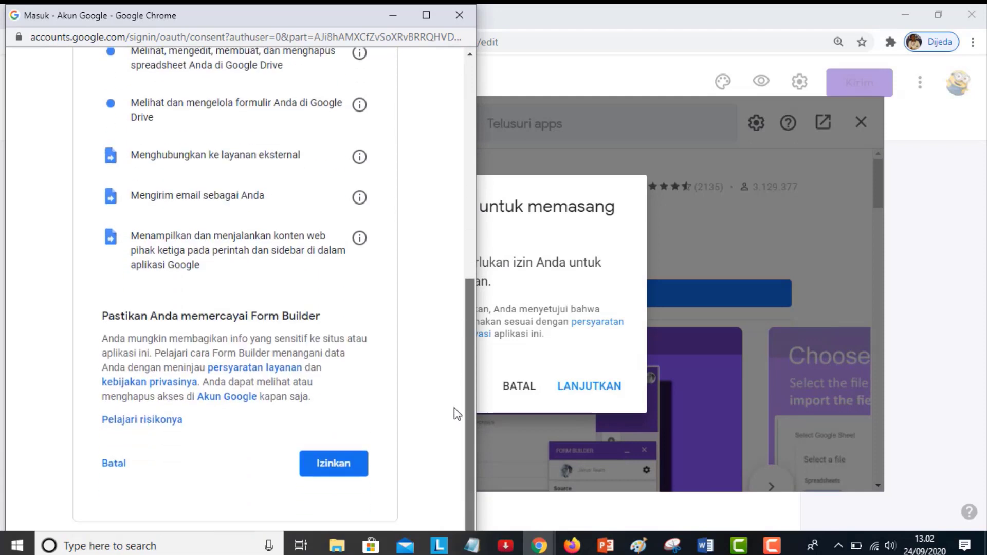
{"action": "left_click", "coordinate": [327, 472]}
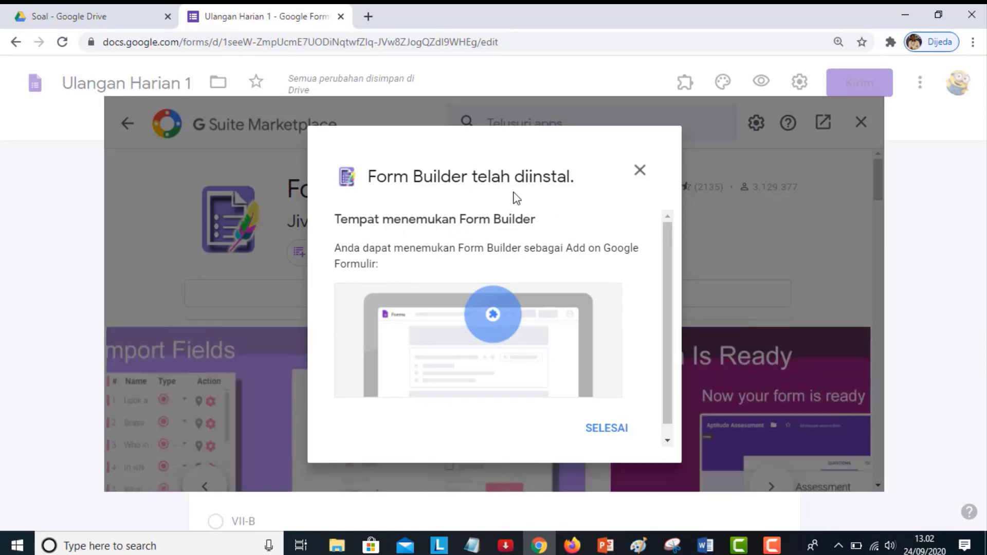
{"action": "left_click", "coordinate": [616, 428]}
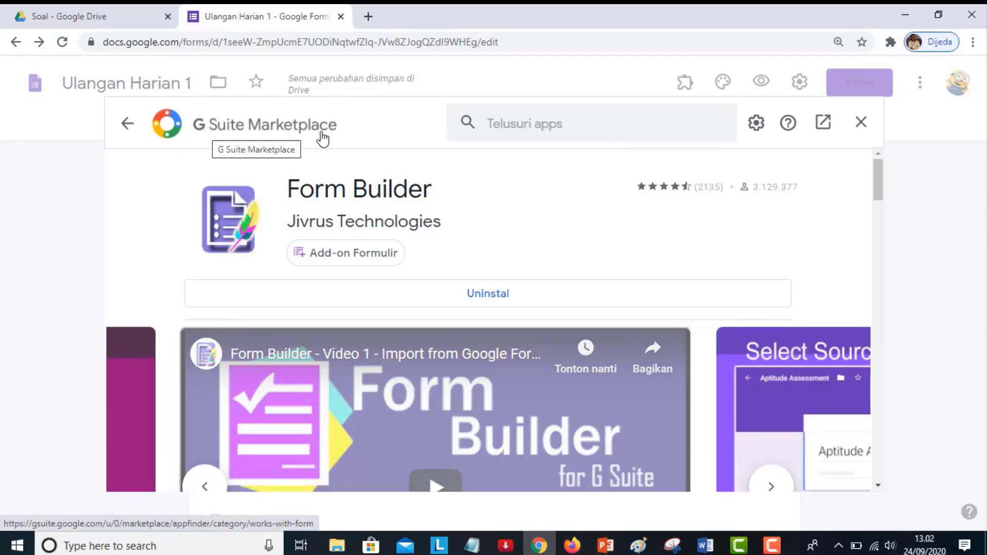
{"action": "left_click", "coordinate": [861, 122]}
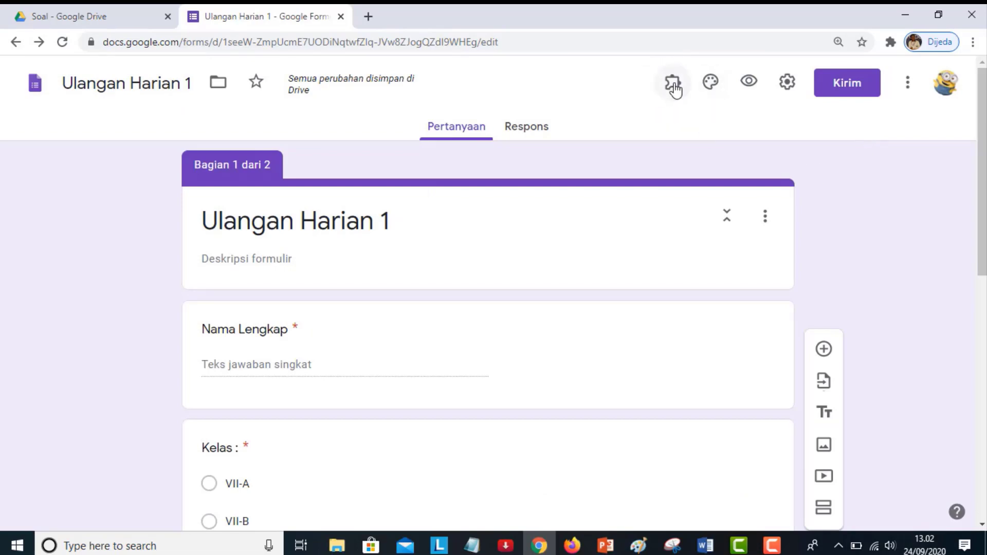
Start the installed Form Builder add-on in the Ulangan Harian 1 form.
{"action": "scroll", "coordinate": [497, 460], "scroll_direction": "down", "scroll_amount": 8}
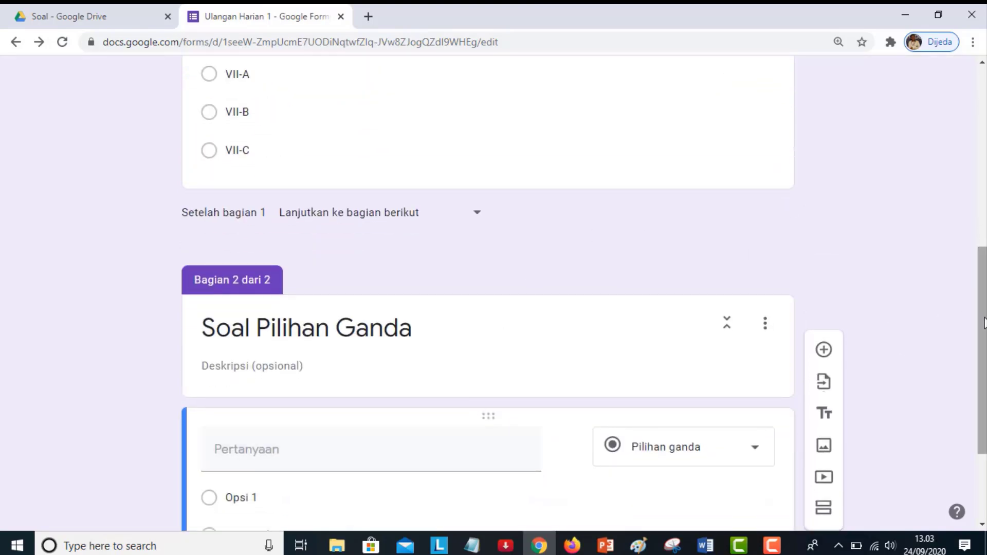
{"action": "left_click_drag", "start_coordinate": [981, 309], "coordinate": [980, 112]}
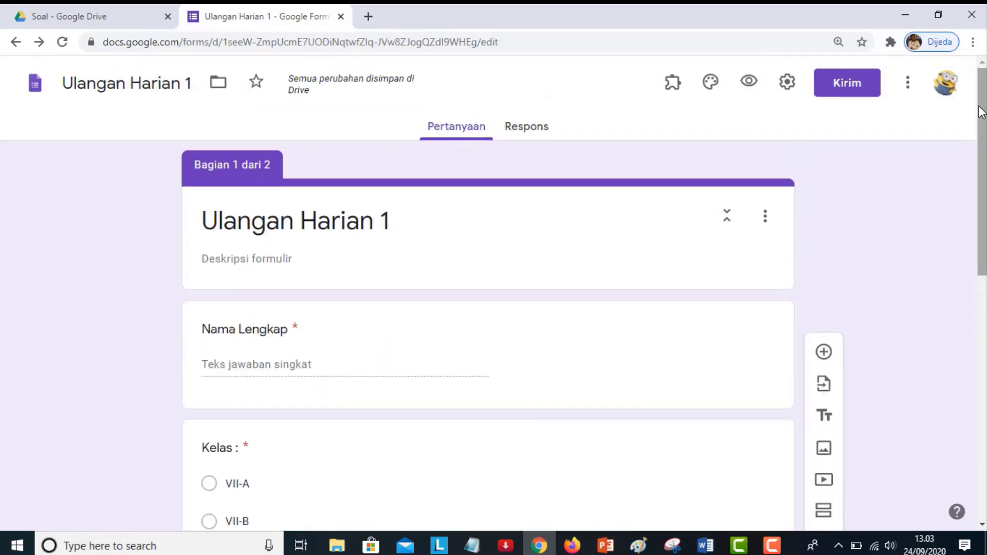
{"action": "left_click", "coordinate": [675, 87]}
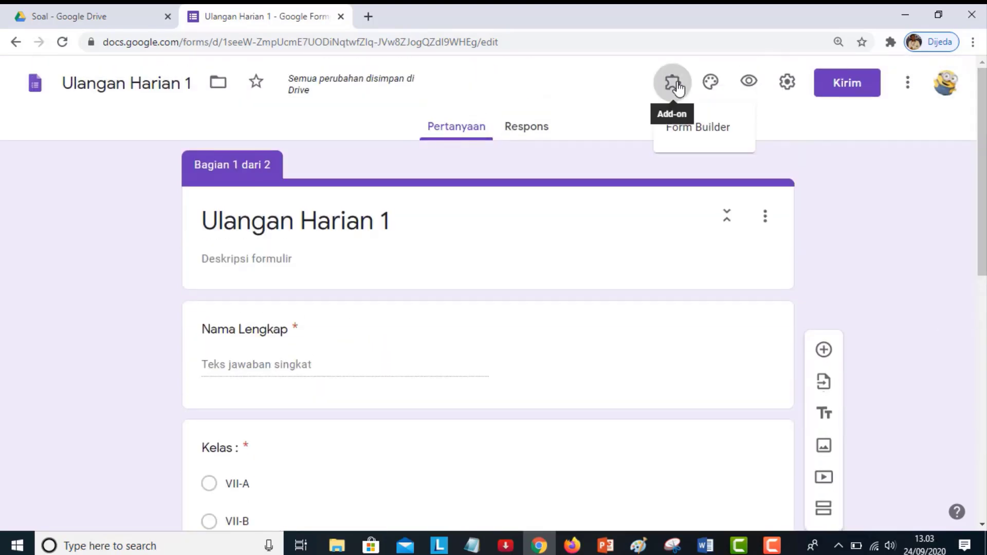
{"action": "left_click", "coordinate": [705, 133]}
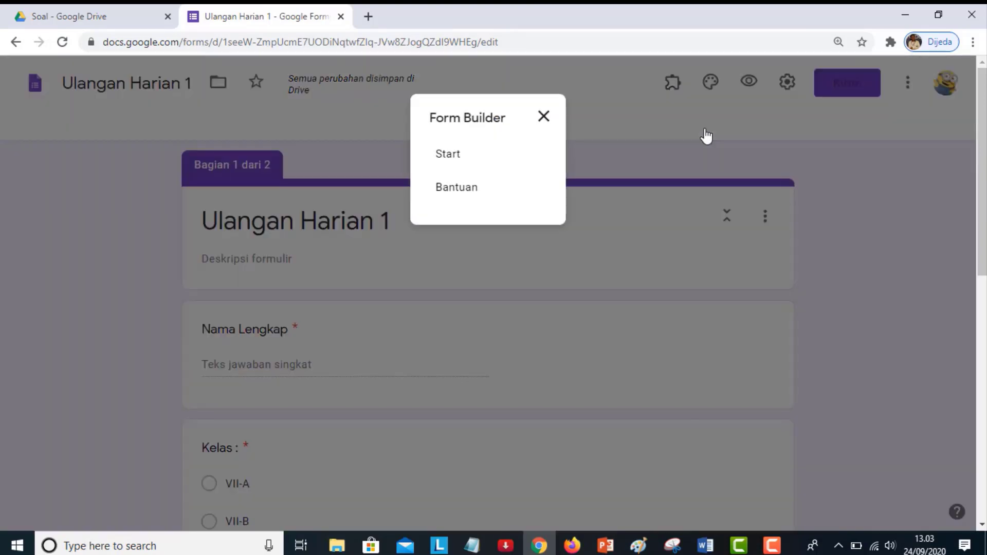
{"action": "left_click", "coordinate": [451, 163]}
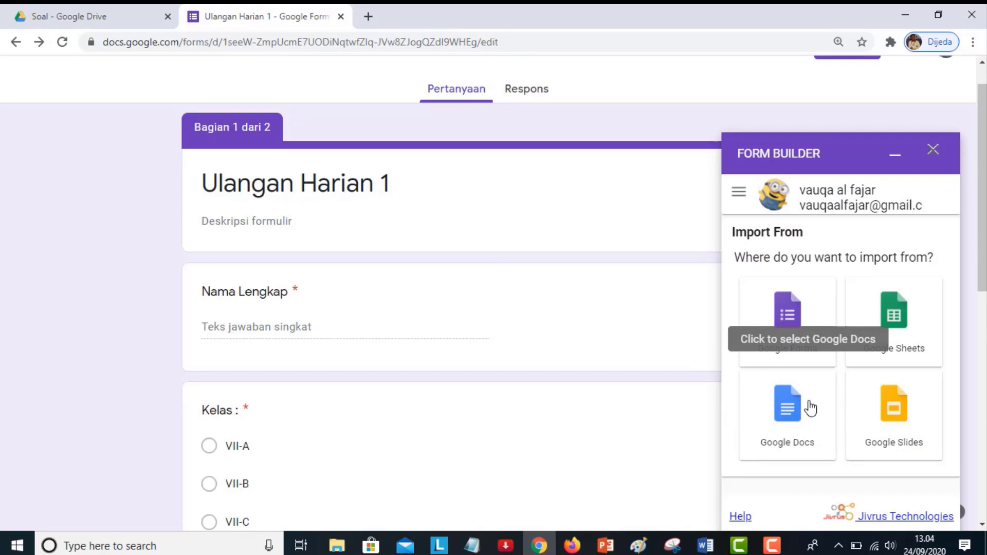
Select the Google Docs file soal evaluasi 1 as the import source and go to its list of questions.
{"action": "left_click", "coordinate": [786, 417]}
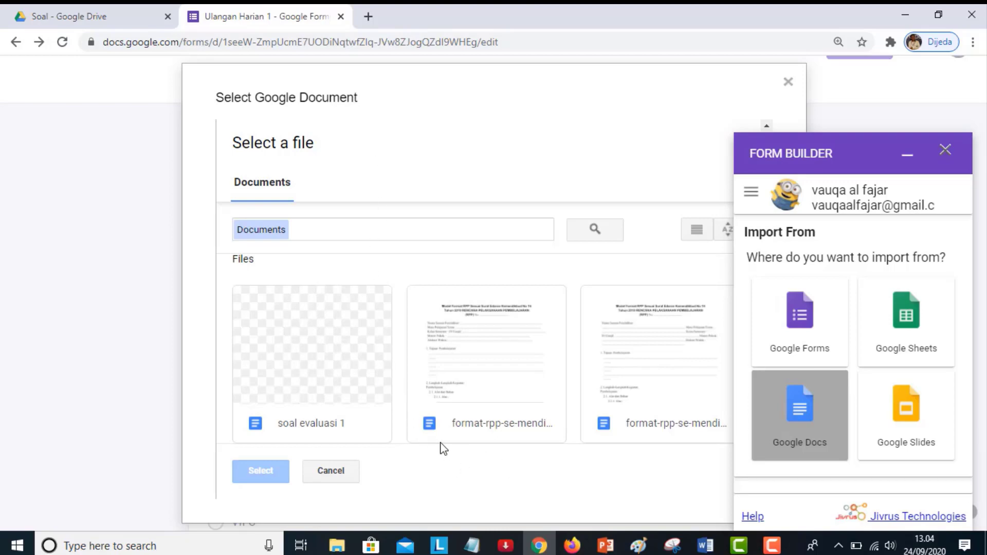
{"action": "left_click", "coordinate": [321, 349]}
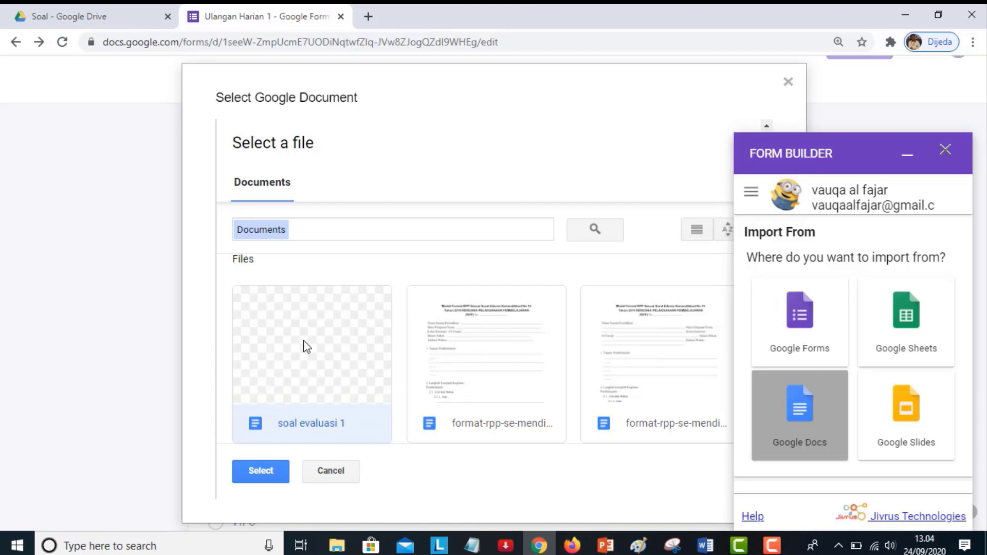
{"action": "left_click", "coordinate": [260, 473]}
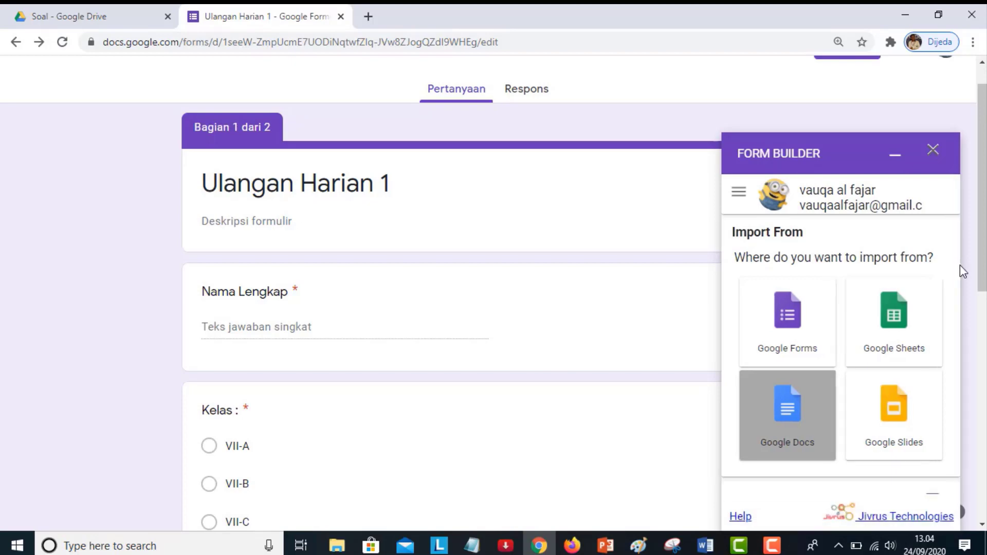
{"action": "left_click_drag", "start_coordinate": [952, 285], "coordinate": [961, 369]}
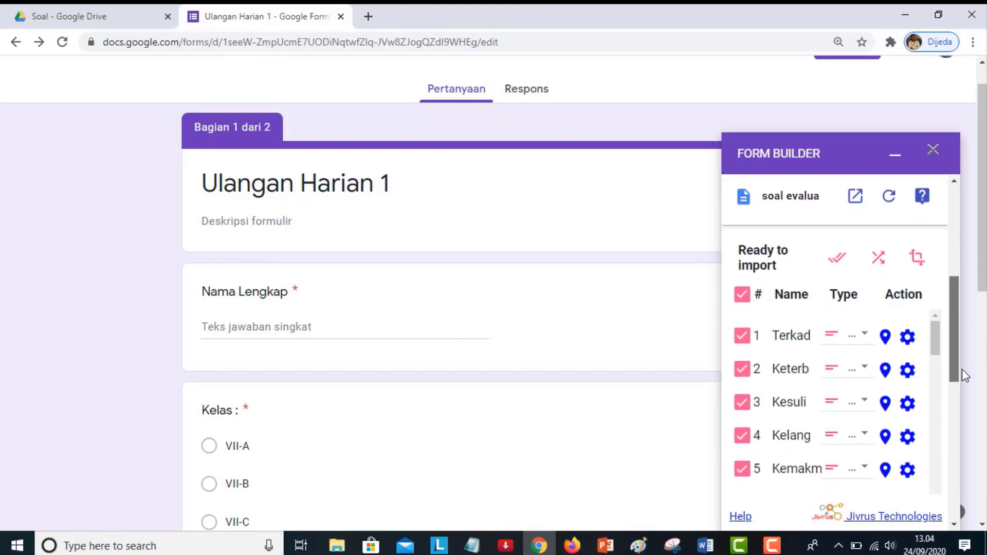
{"action": "left_click_drag", "start_coordinate": [951, 335], "coordinate": [952, 397]}
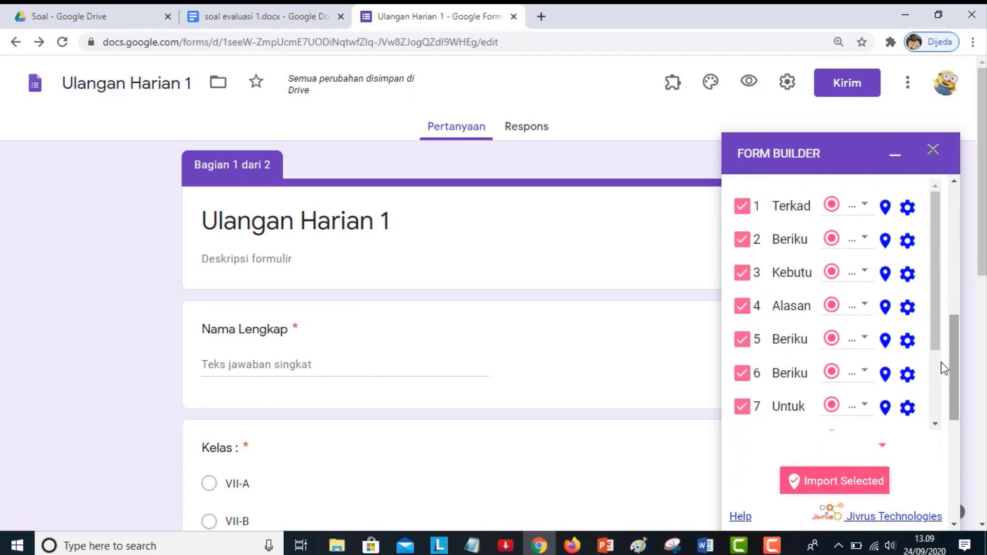
Check the question list in Form Builder, keep questions 1 to 10 selected, and import them into the form.
{"action": "left_click_drag", "start_coordinate": [934, 338], "coordinate": [935, 392]}
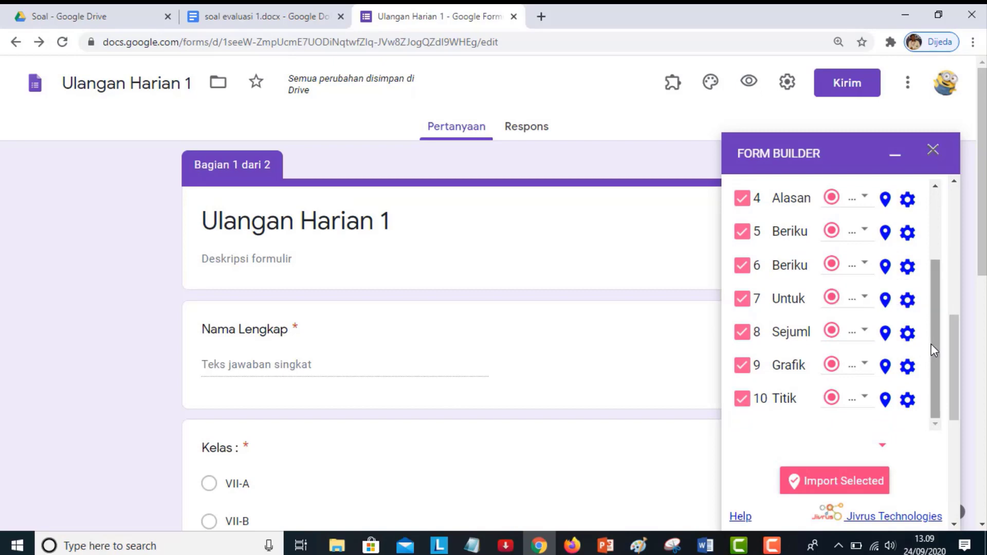
{"action": "mouse_move", "coordinate": [931, 344]}
{"action": "left_mouse_down"}
{"action": "mouse_move", "coordinate": [939, 266]}
{"action": "mouse_move", "coordinate": [941, 342]}
{"action": "left_mouse_up"}
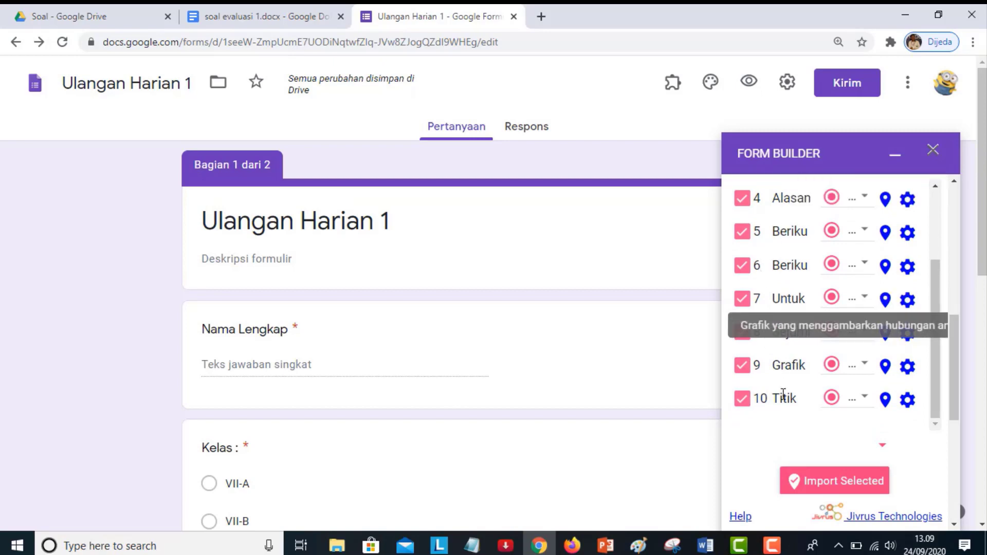
{"action": "left_click_drag", "start_coordinate": [939, 387], "coordinate": [939, 308]}
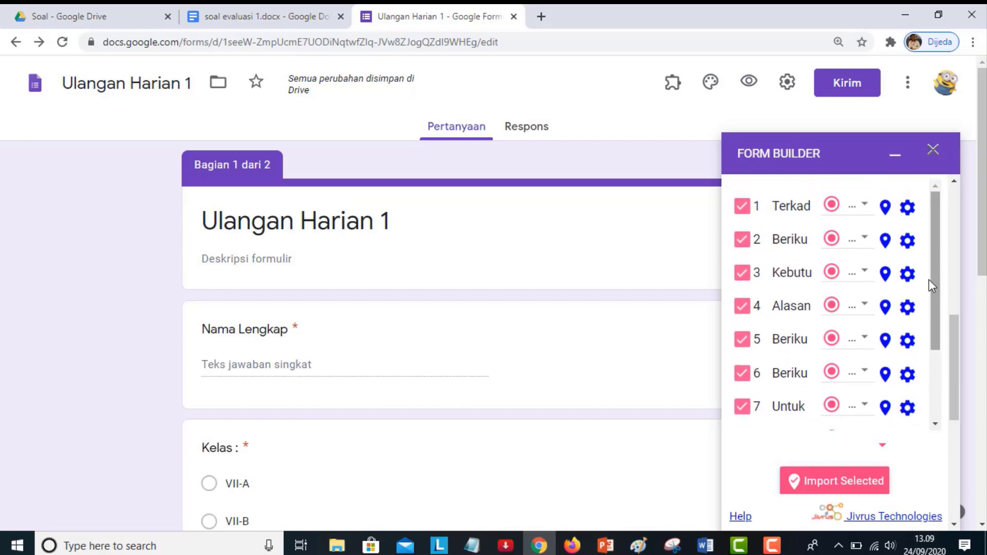
{"action": "left_click", "coordinate": [745, 210]}
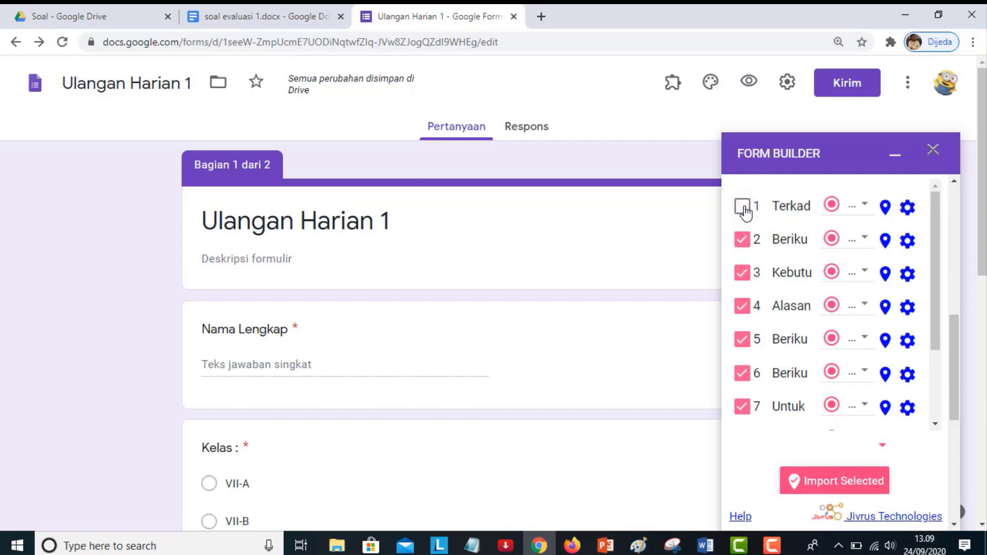
{"action": "left_click", "coordinate": [746, 210]}
{"action": "left_click", "coordinate": [745, 210]}
{"action": "left_click", "coordinate": [745, 210]}
{"action": "left_click_drag", "start_coordinate": [933, 281], "coordinate": [939, 372]}
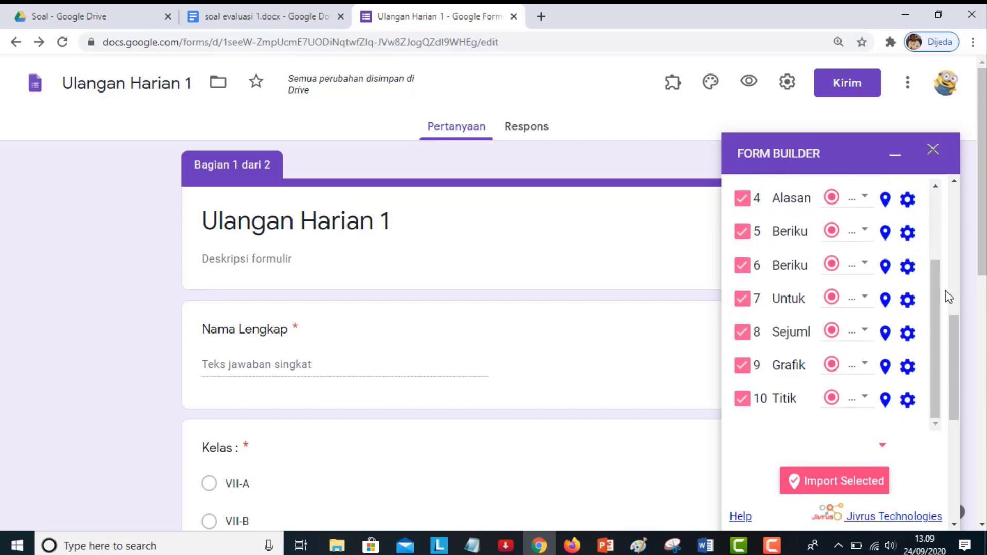
{"action": "left_click", "coordinate": [823, 486]}
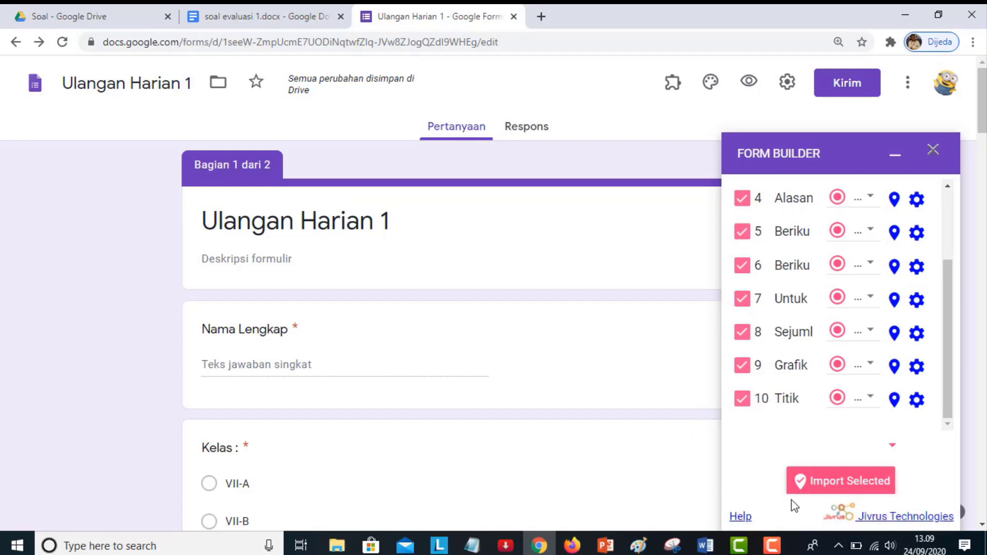
Set the selected questions to Required in Form Builder's advanced features and close the add-on.
{"action": "left_click_drag", "start_coordinate": [958, 344], "coordinate": [954, 467]}
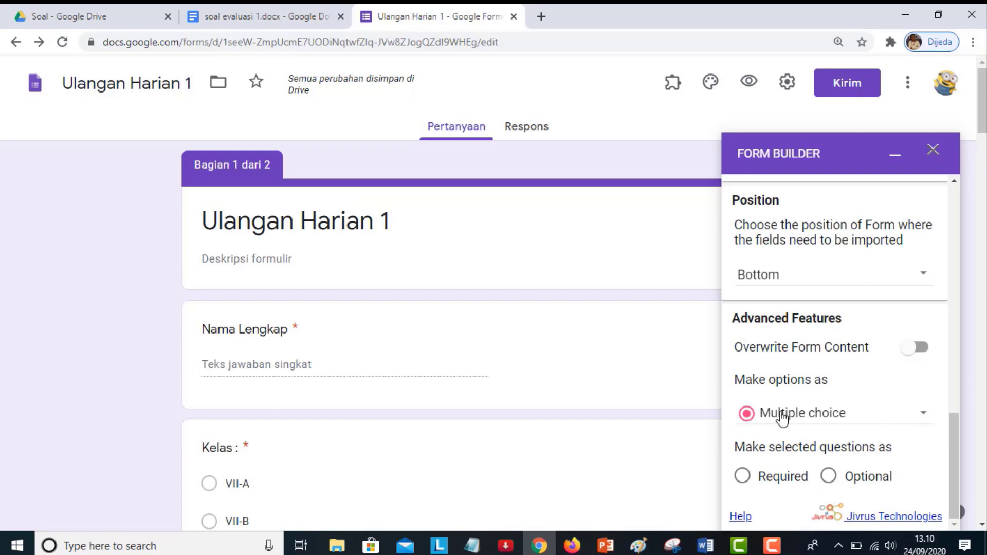
{"action": "left_click_drag", "start_coordinate": [982, 126], "coordinate": [982, 151]}
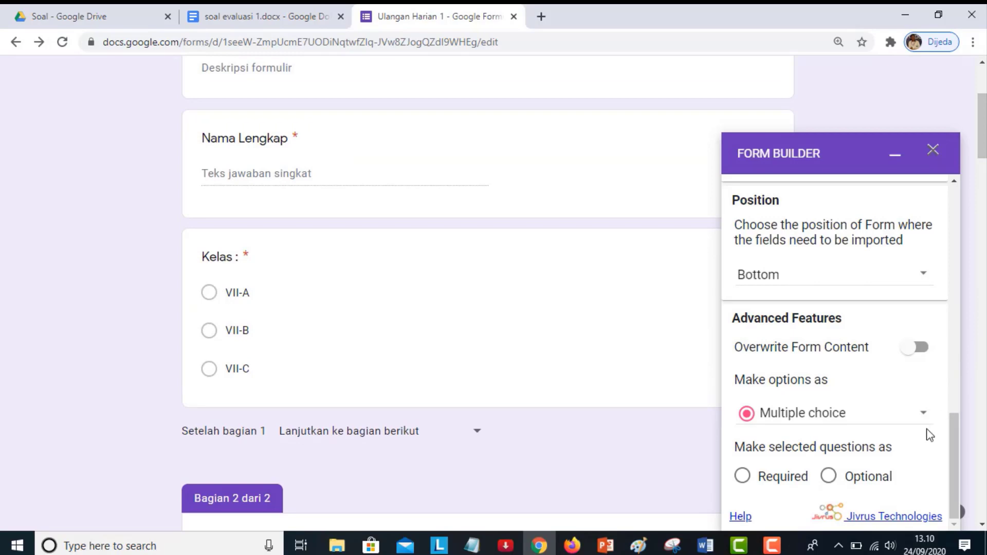
{"action": "left_click", "coordinate": [829, 477]}
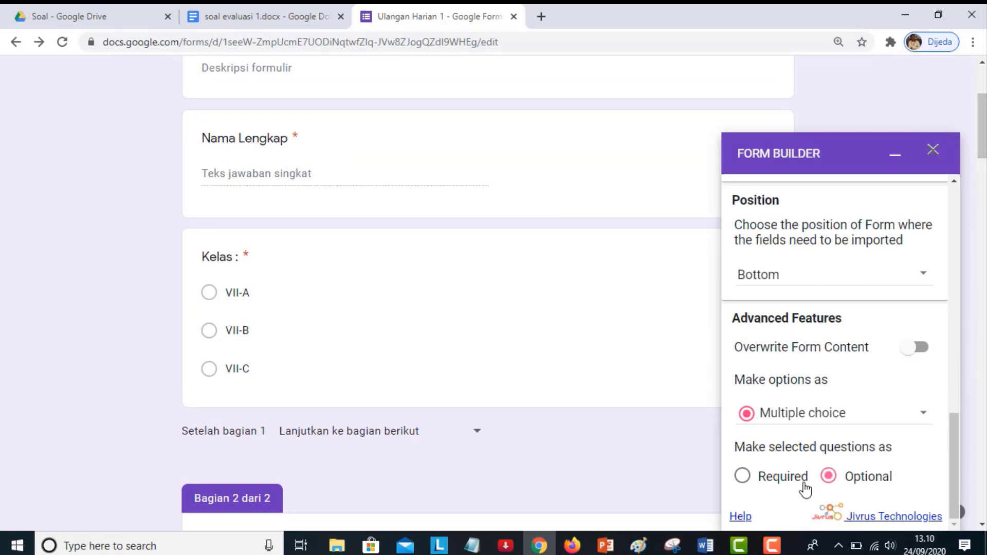
{"action": "left_click", "coordinate": [745, 480]}
{"action": "left_click", "coordinate": [934, 149]}
Delete the empty question above the imported questions in the Soal Pilihan Ganda section.
{"action": "left_click_drag", "start_coordinate": [982, 113], "coordinate": [982, 239]}
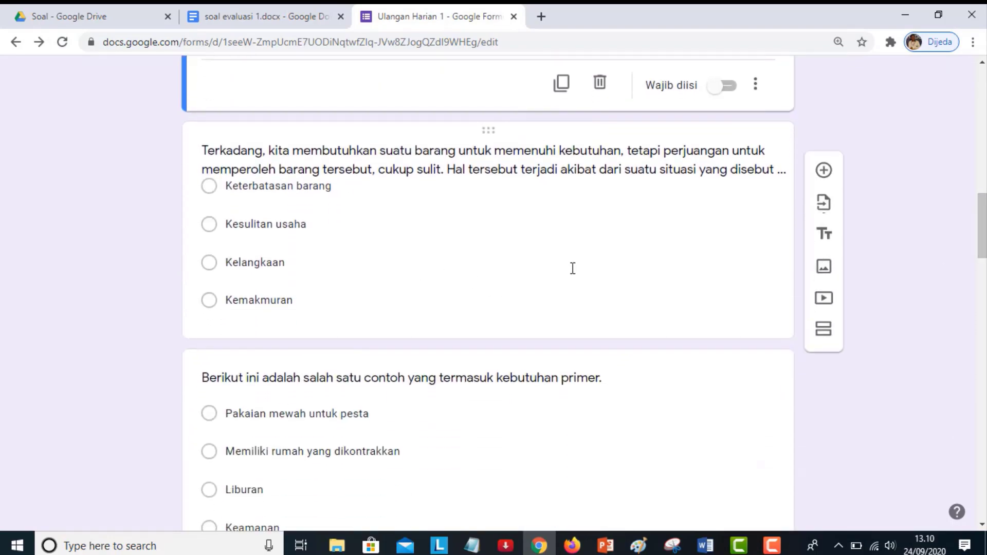
{"action": "left_click_drag", "start_coordinate": [982, 222], "coordinate": [982, 186]}
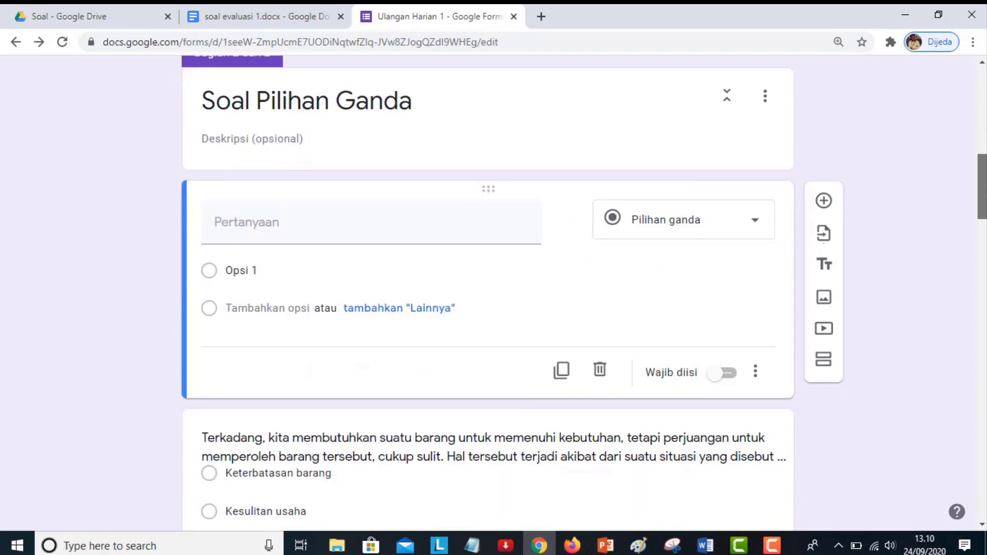
{"action": "left_click", "coordinate": [600, 378]}
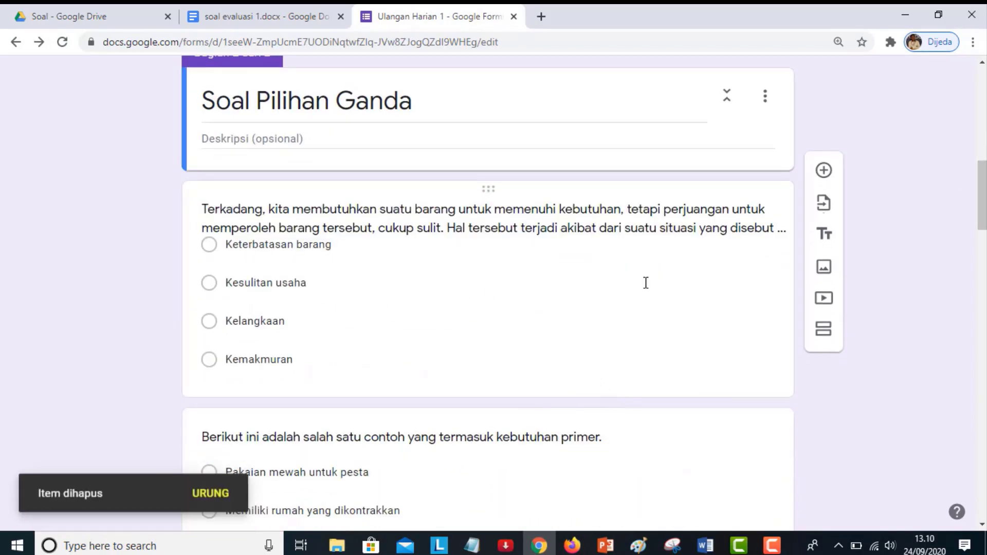
Turn the form into a quiz and stop respondents from seeing Pertanyaan tak terjawab and Jawaban yang benar, keeping Nilai poin enabled.
{"action": "left_click_drag", "start_coordinate": [982, 202], "coordinate": [979, 113]}
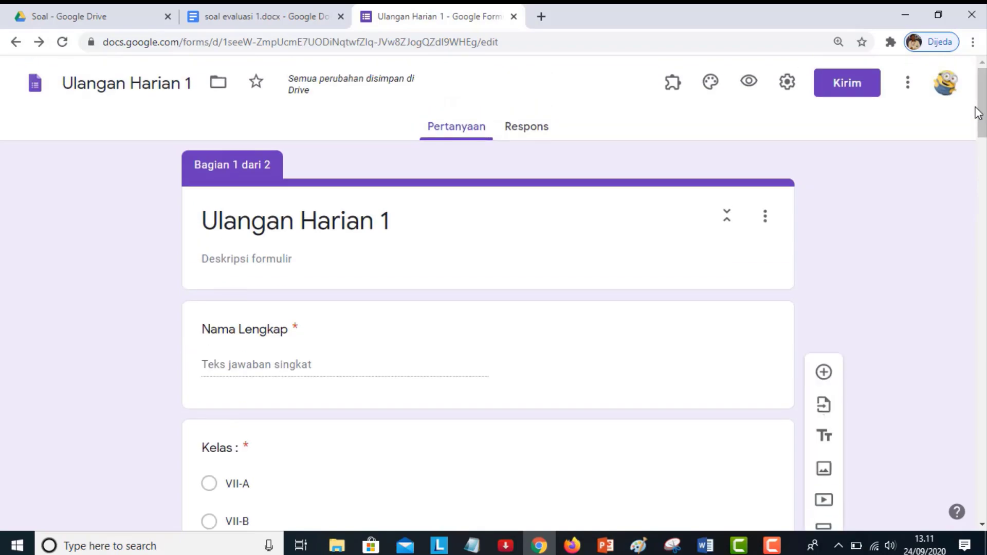
{"action": "left_click", "coordinate": [787, 83]}
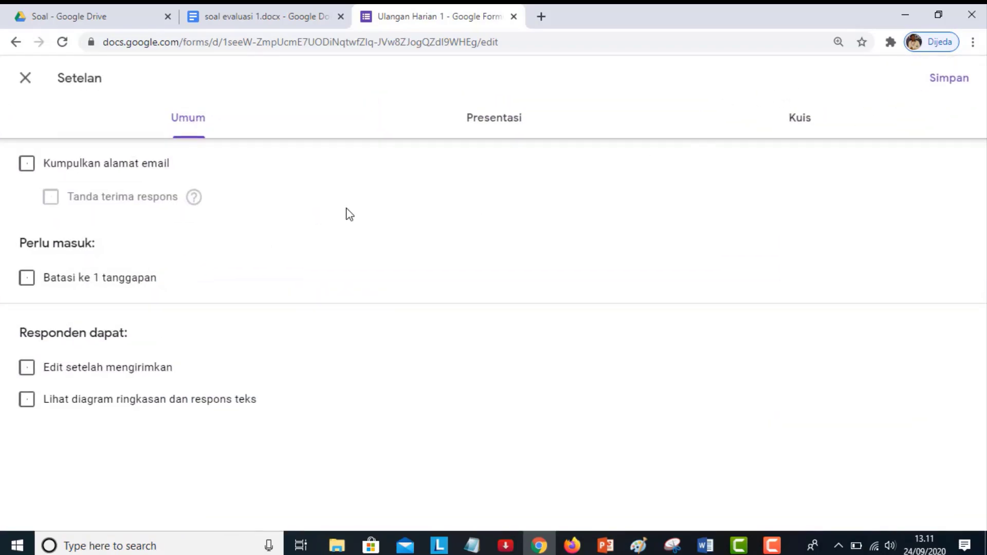
{"action": "left_click", "coordinate": [801, 125]}
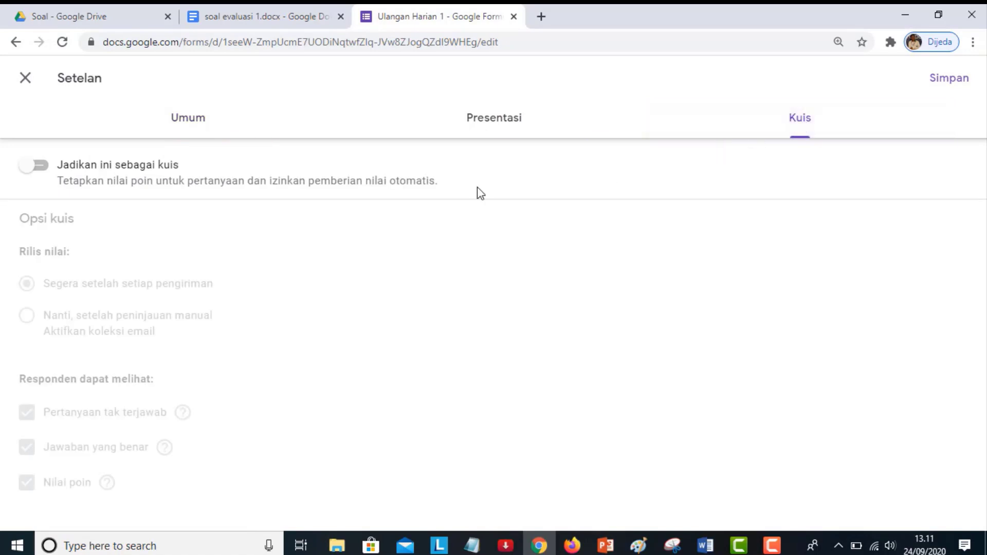
{"action": "left_click", "coordinate": [39, 171]}
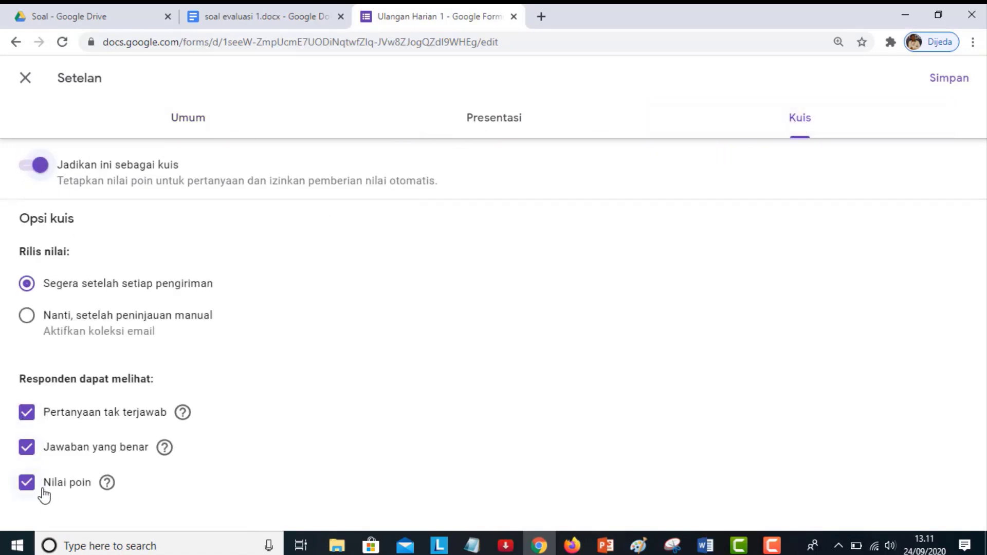
{"action": "left_click", "coordinate": [41, 456]}
{"action": "left_click", "coordinate": [53, 414]}
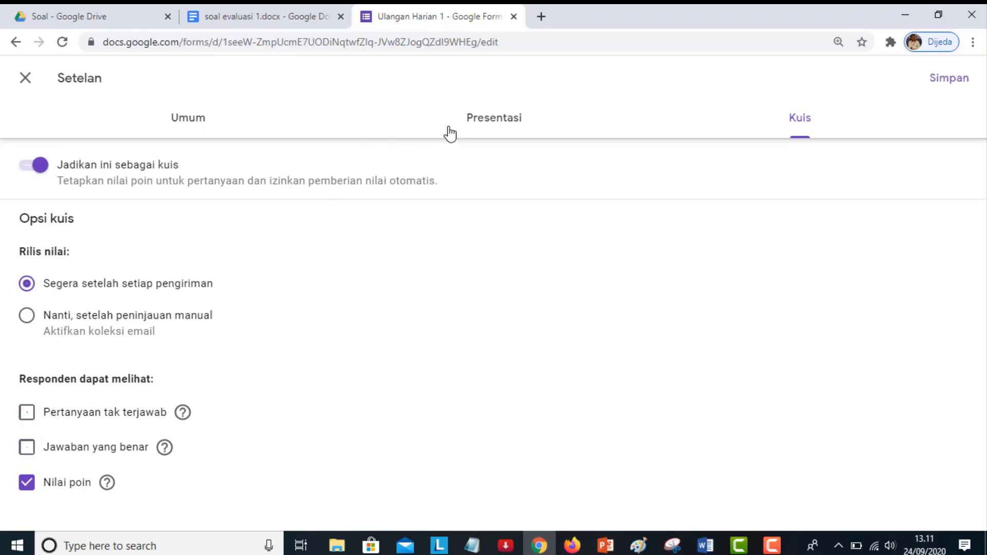
Enable Tampilkan status progres and Acak urutan pertanyaan, disable Tampilkan link untuk menyerahkan tanggapan lain, and save the form settings.
{"action": "left_click", "coordinate": [473, 128]}
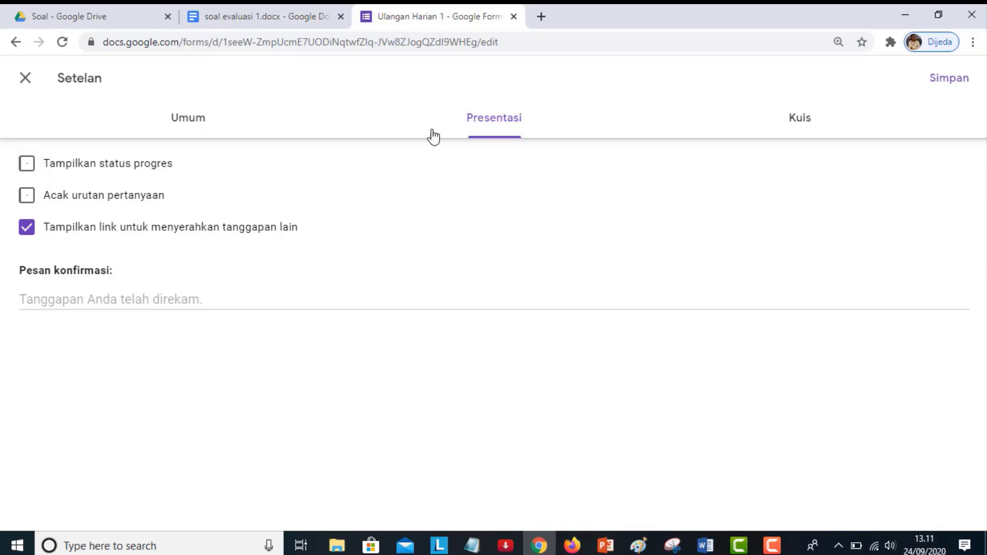
{"action": "left_click", "coordinate": [27, 167]}
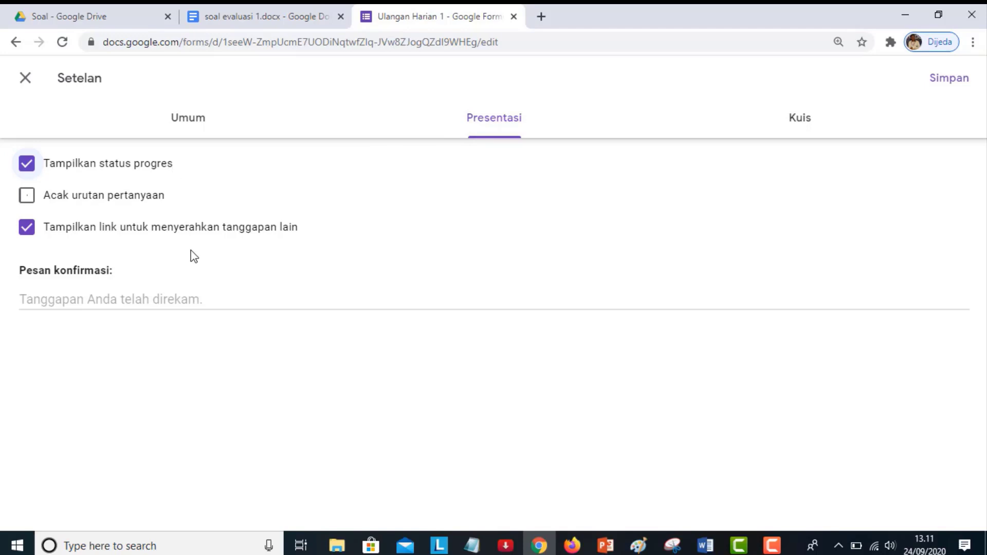
{"action": "left_click", "coordinate": [29, 201]}
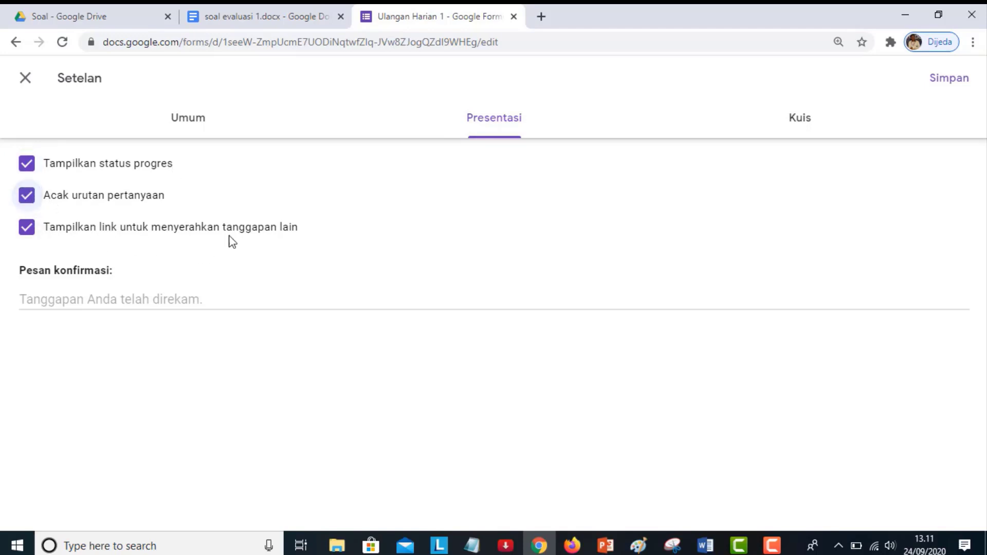
{"action": "left_click", "coordinate": [32, 230]}
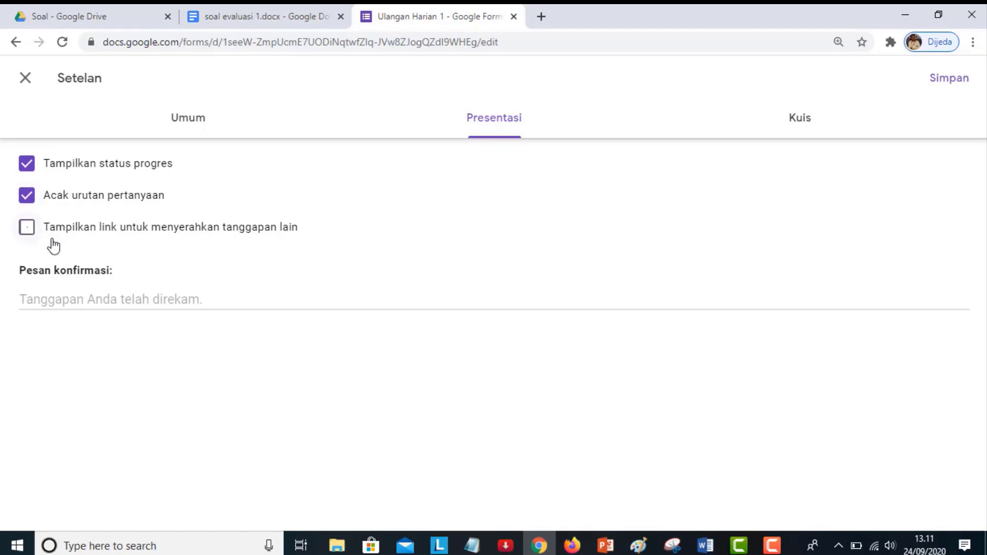
{"action": "left_click", "coordinate": [193, 131]}
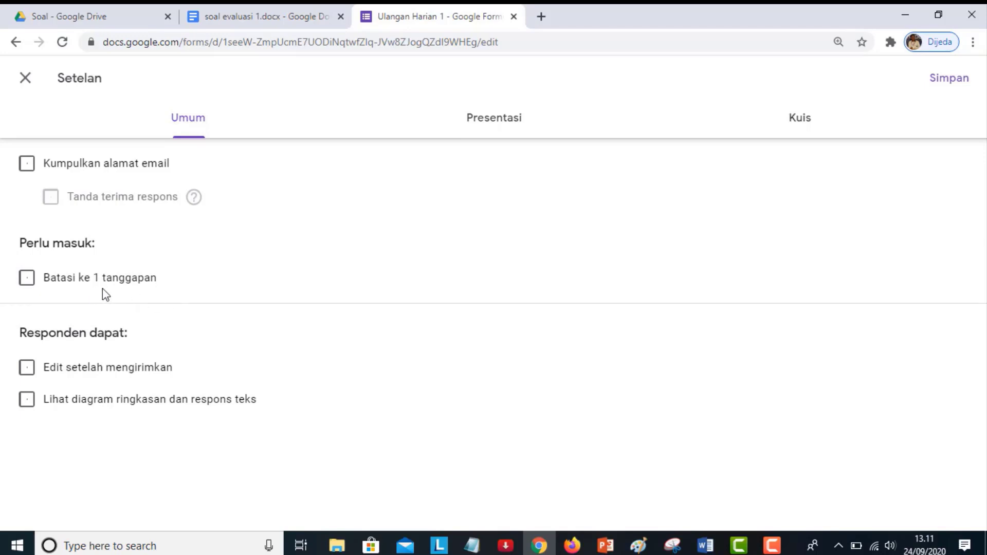
{"action": "left_click", "coordinate": [950, 80]}
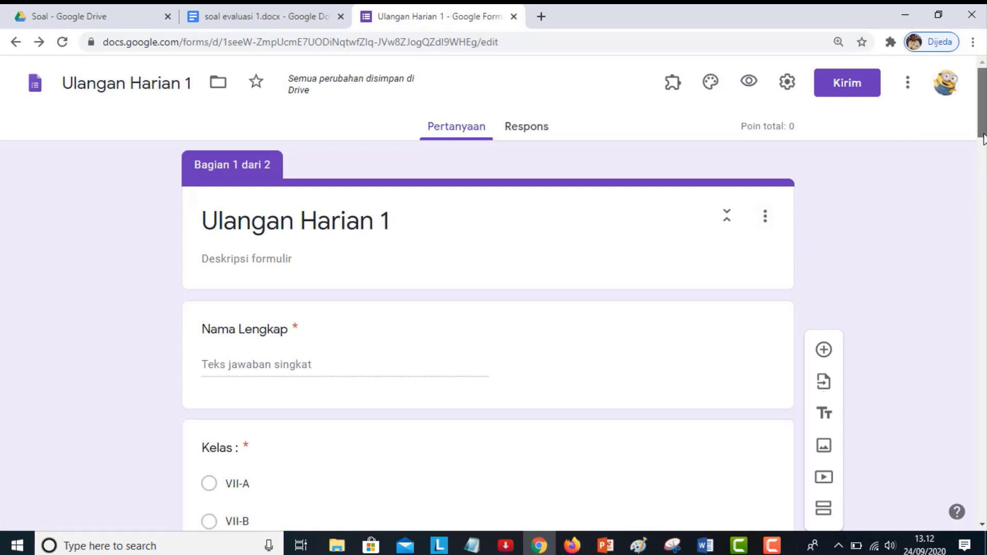
Set the answer key of the first multiple-choice question, beginning "Terkadang, kita membutuhkan", to Keterbatasan barang with 4 points.
{"action": "left_click_drag", "start_coordinate": [983, 137], "coordinate": [983, 240]}
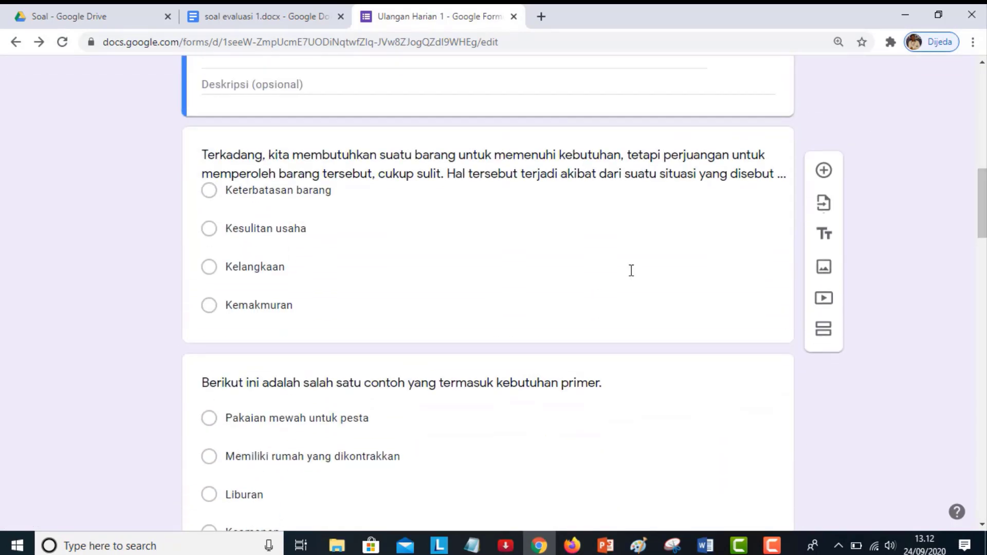
{"action": "left_click", "coordinate": [435, 252]}
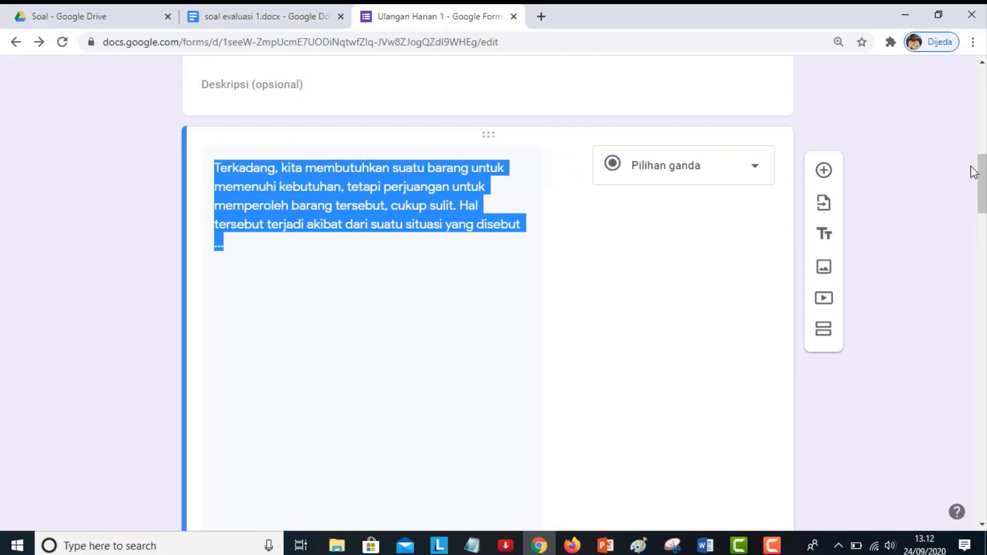
{"action": "left_click_drag", "start_coordinate": [981, 169], "coordinate": [980, 221]}
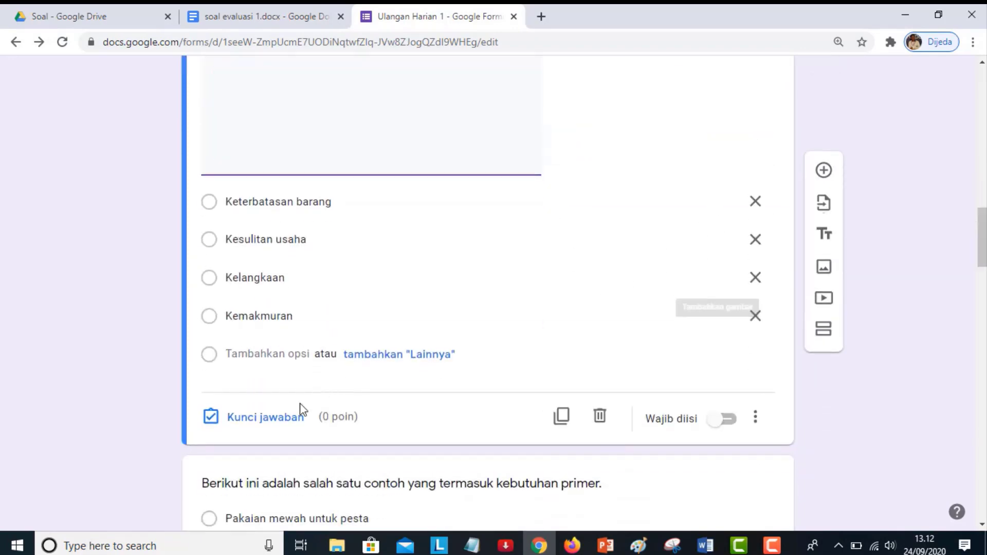
{"action": "left_click", "coordinate": [282, 418]}
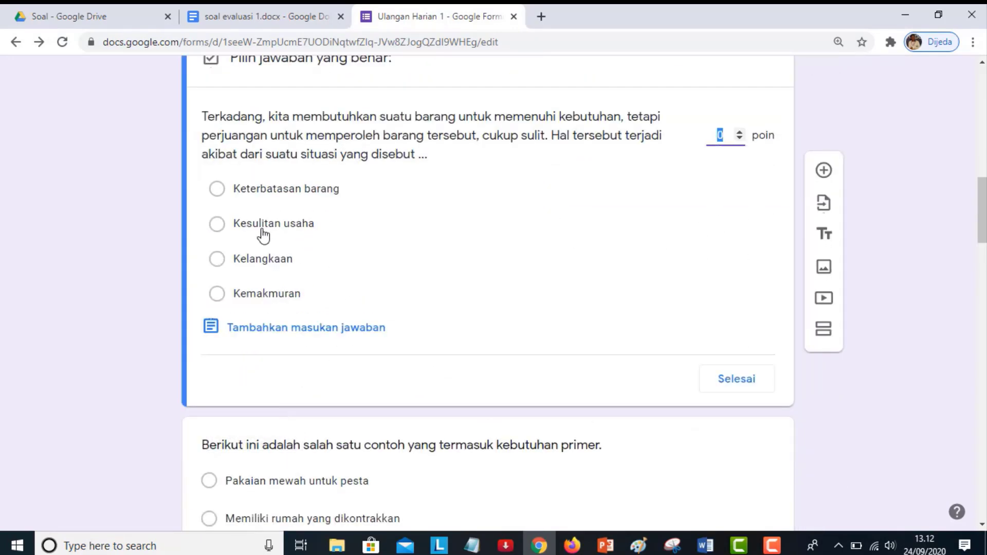
{"action": "left_click", "coordinate": [271, 197]}
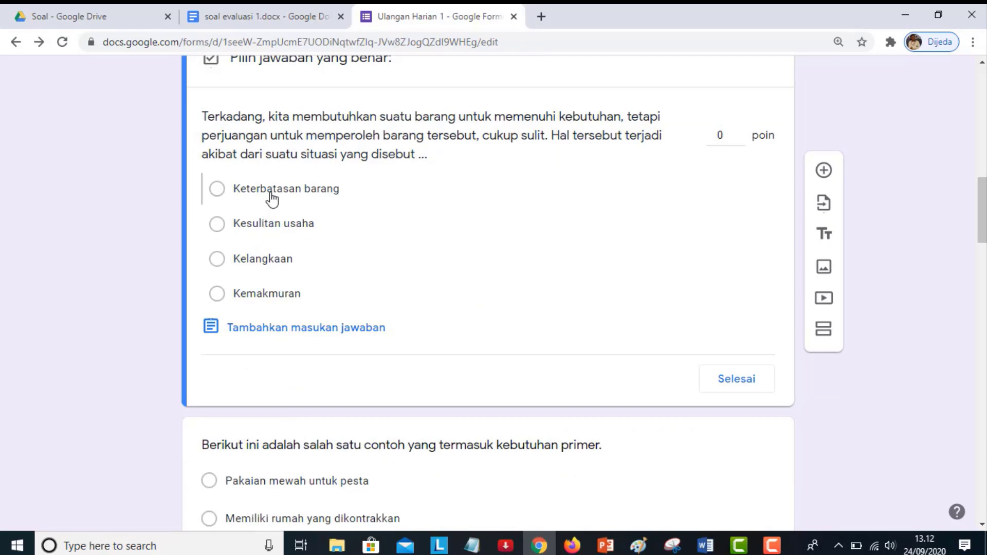
{"action": "double_click", "coordinate": [740, 133]}
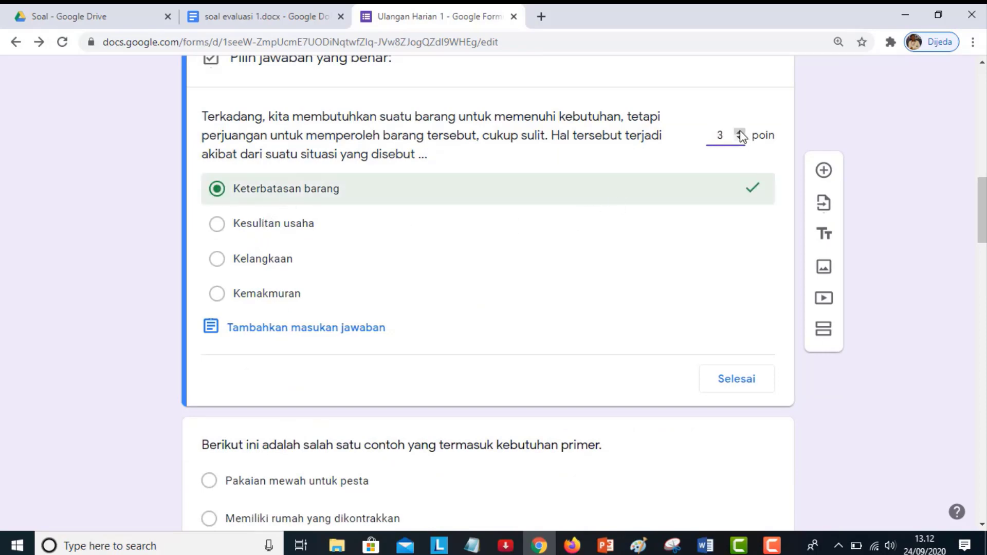
{"action": "left_click", "coordinate": [740, 378]}
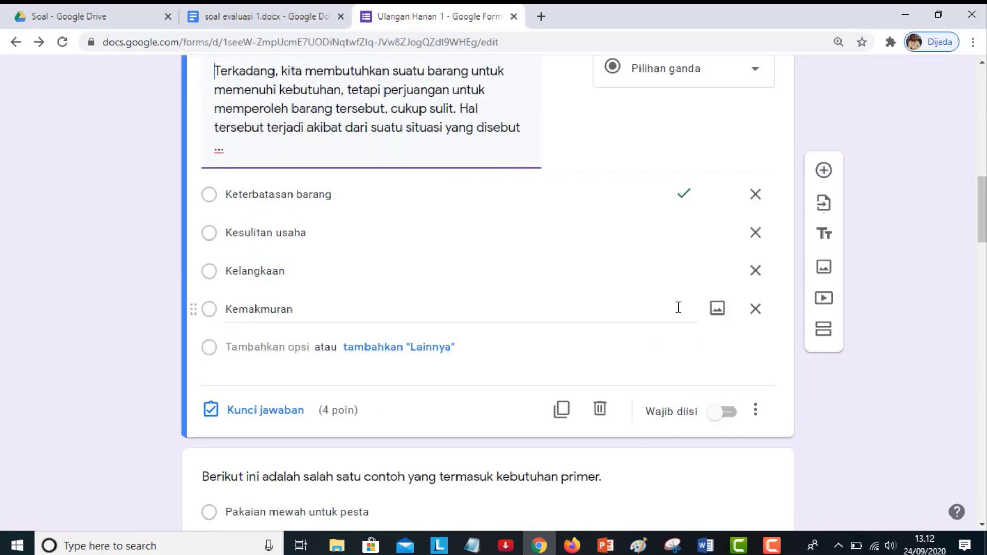
Set the answer key of the question "Kebutuhan, menurut intensitas (tingkat kepentingan)" to Ekonomis dan Bebas with 4 points.
{"action": "scroll", "coordinate": [463, 243], "scroll_direction": "down", "scroll_amount": 10}
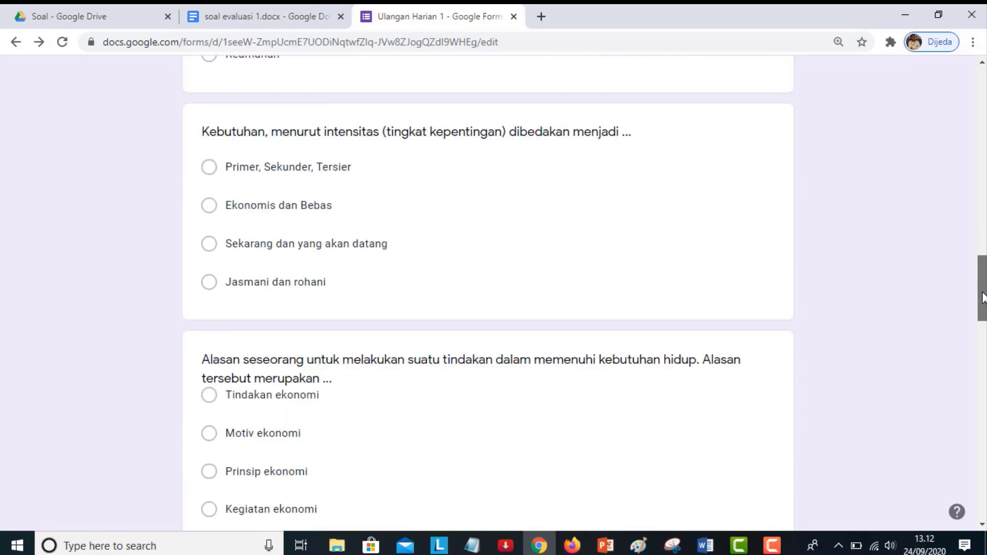
{"action": "left_click", "coordinate": [463, 242]}
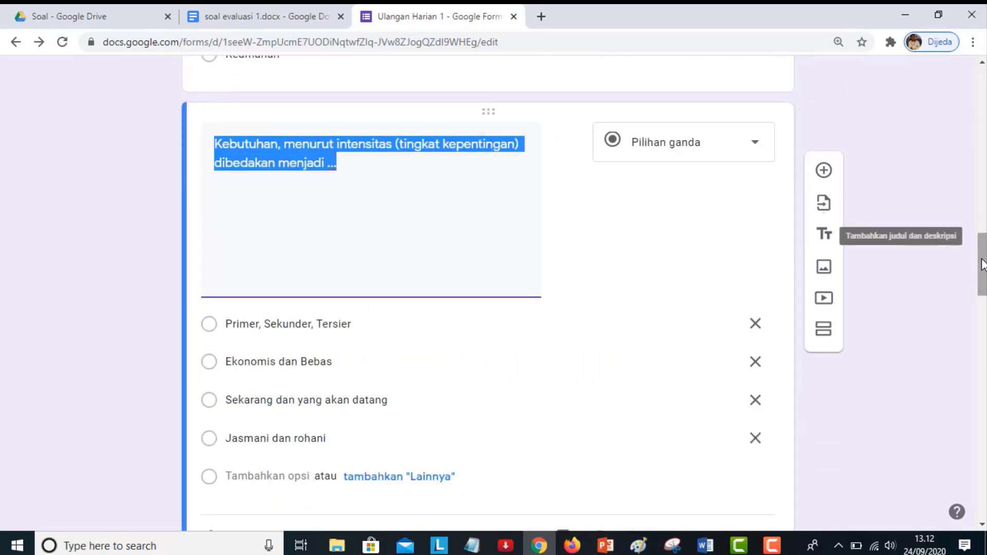
{"action": "left_click_drag", "start_coordinate": [979, 261], "coordinate": [974, 302]}
{"action": "left_click", "coordinate": [278, 218]}
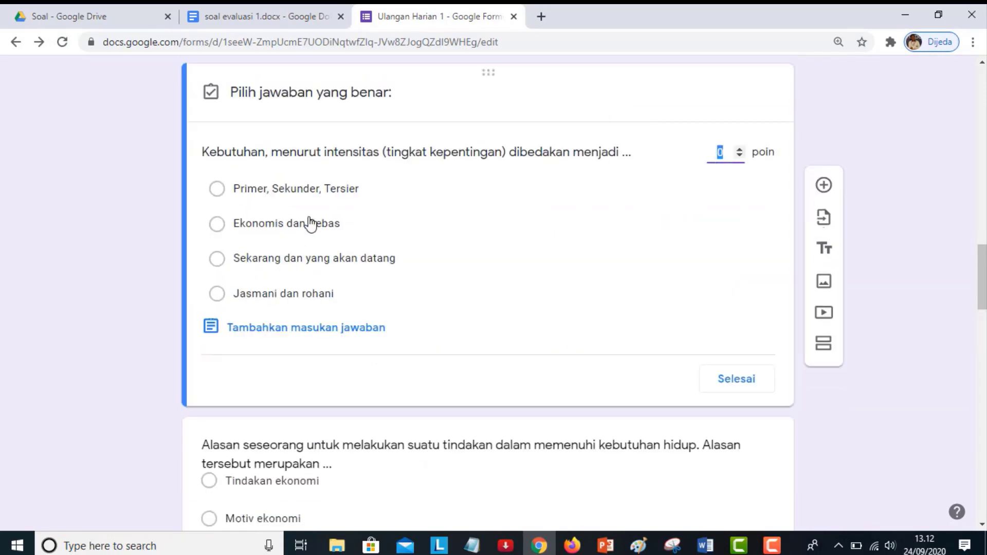
{"action": "left_click", "coordinate": [307, 225]}
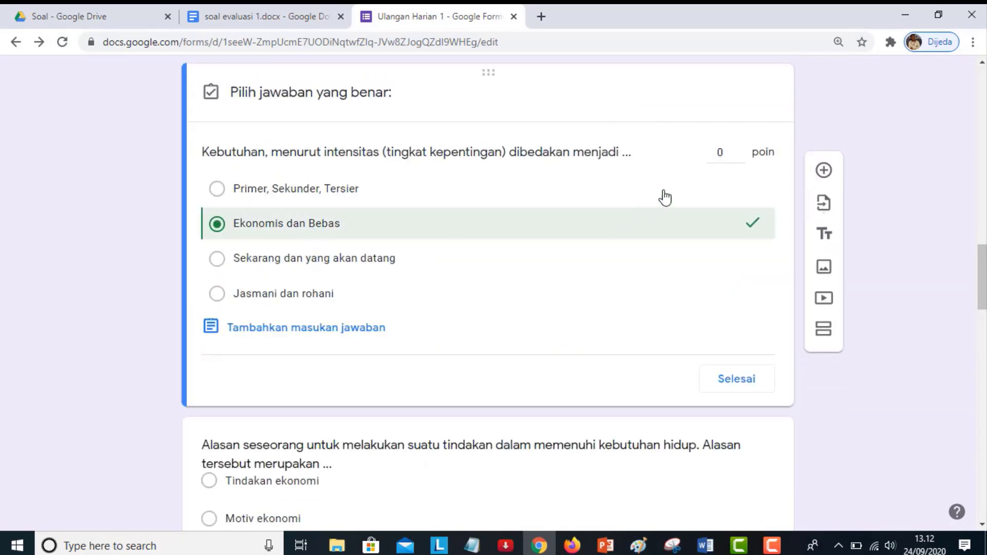
{"action": "left_click", "coordinate": [739, 150]}
{"action": "left_click", "coordinate": [740, 150]}
{"action": "left_click", "coordinate": [739, 150]}
{"action": "left_click", "coordinate": [740, 149]}
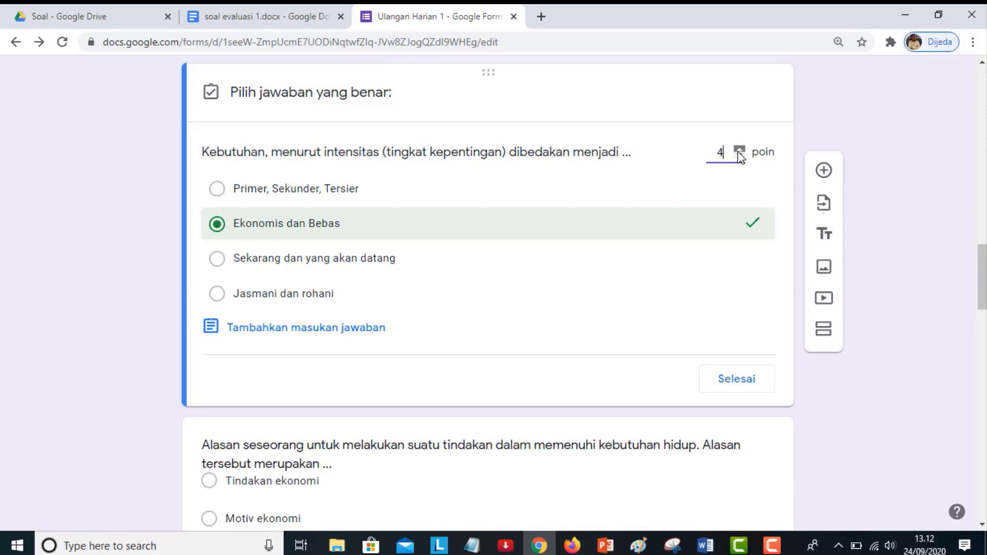
{"action": "left_click", "coordinate": [747, 383]}
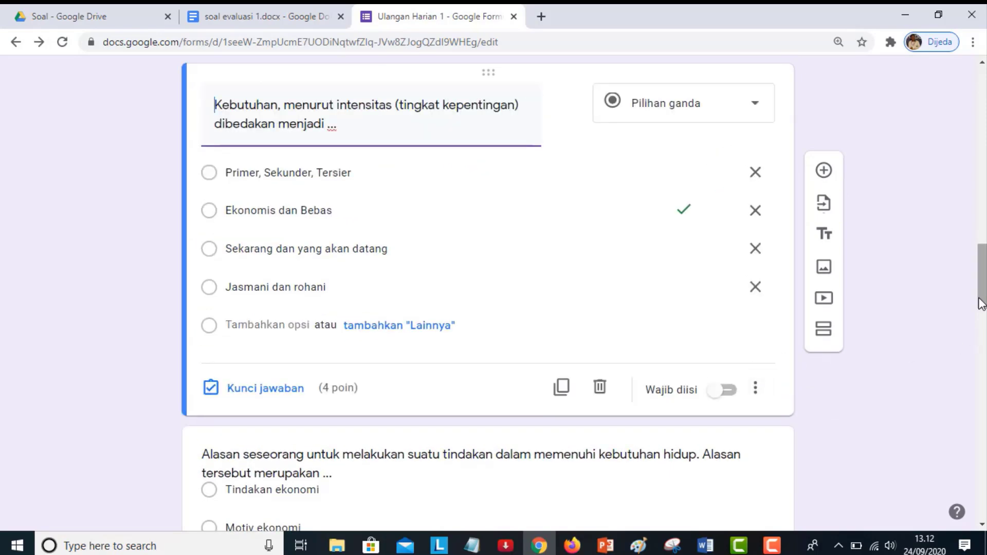
Set the answer key of the question beginning "Alasan seseorang untuk melakukan suatu tindakan" to Motiv ekonomi with 4 points.
{"action": "left_click_drag", "start_coordinate": [981, 303], "coordinate": [981, 363]}
{"action": "left_click", "coordinate": [337, 161]}
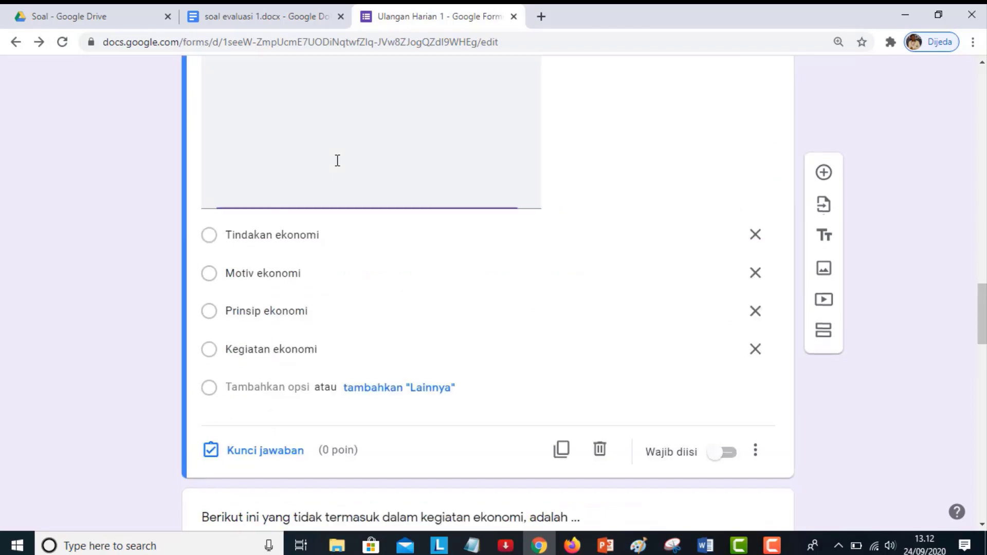
{"action": "left_click", "coordinate": [267, 453]}
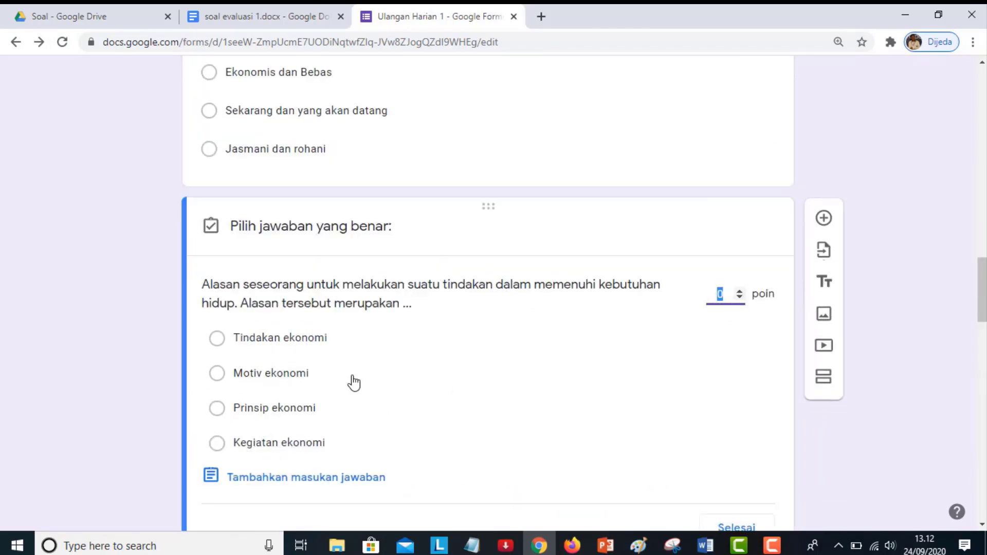
{"action": "left_click", "coordinate": [265, 387]}
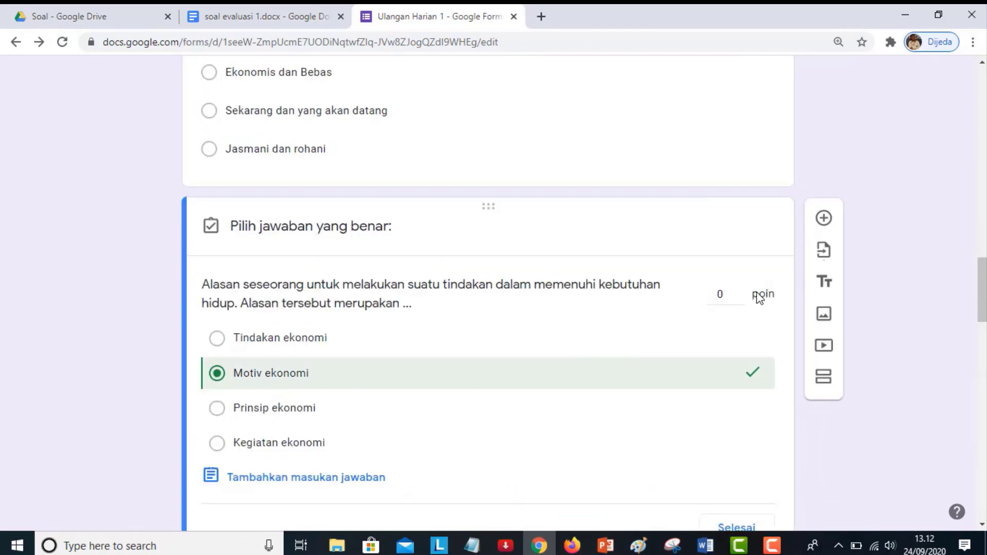
{"action": "left_click", "coordinate": [739, 294]}
{"action": "type", "text": "3"}
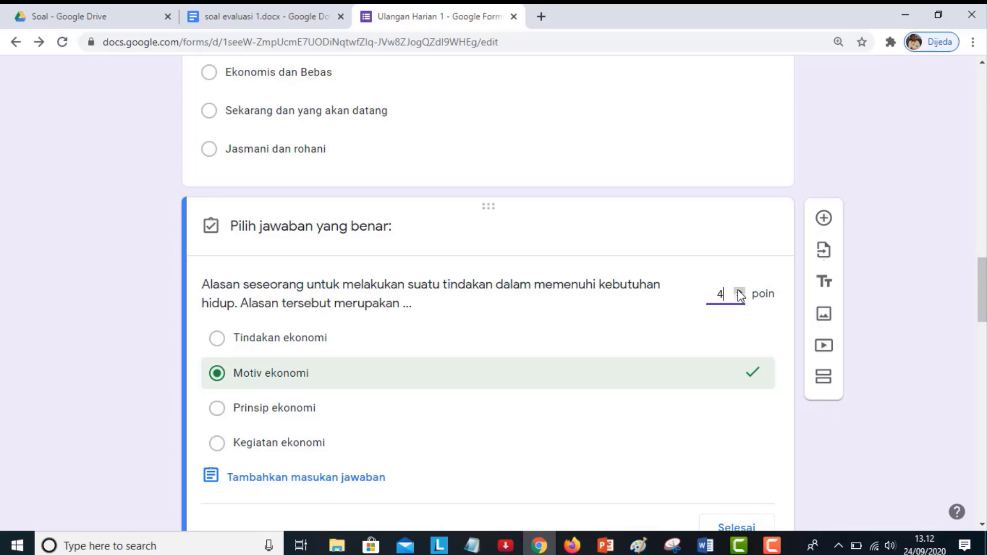
{"action": "scroll", "coordinate": [739, 294], "scroll_direction": "down", "scroll_amount": 5}
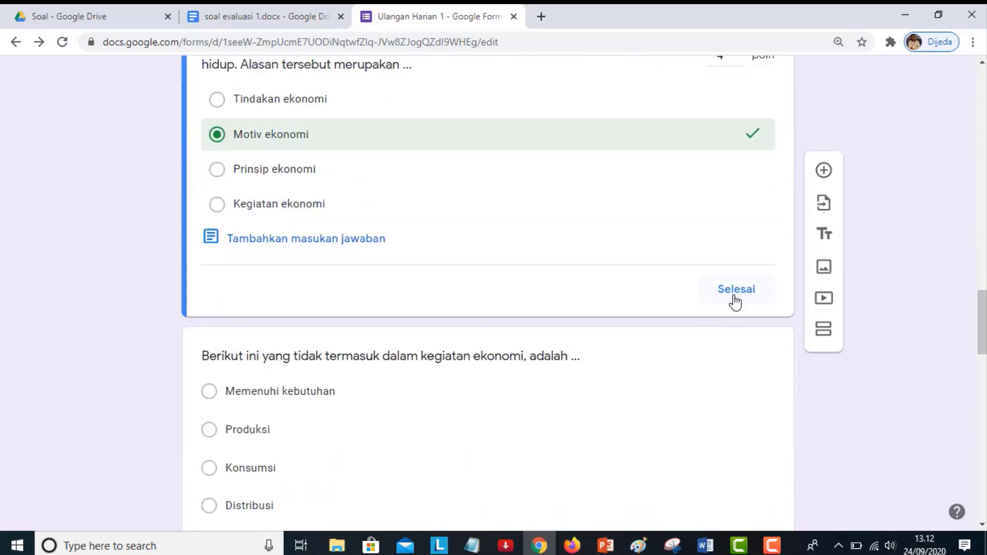
{"action": "left_click", "coordinate": [736, 290]}
Set the answer key of the question "Berikut ini yang tidak termasuk dalam kegiatan ekonomi" to Produksi with 4 points.
{"action": "scroll", "coordinate": [737, 303], "scroll_direction": "down", "scroll_amount": 7}
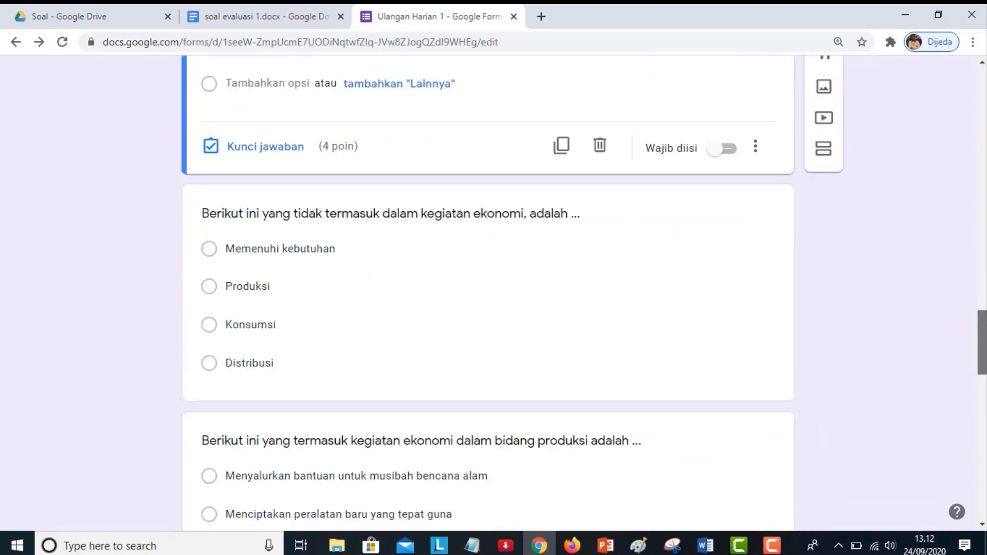
{"action": "left_click", "coordinate": [418, 363]}
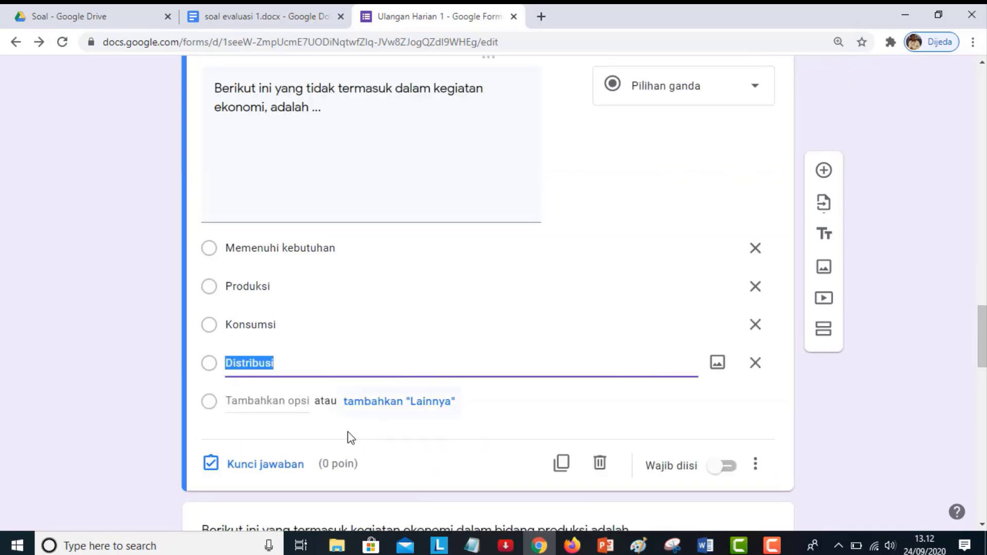
{"action": "left_click", "coordinate": [280, 465]}
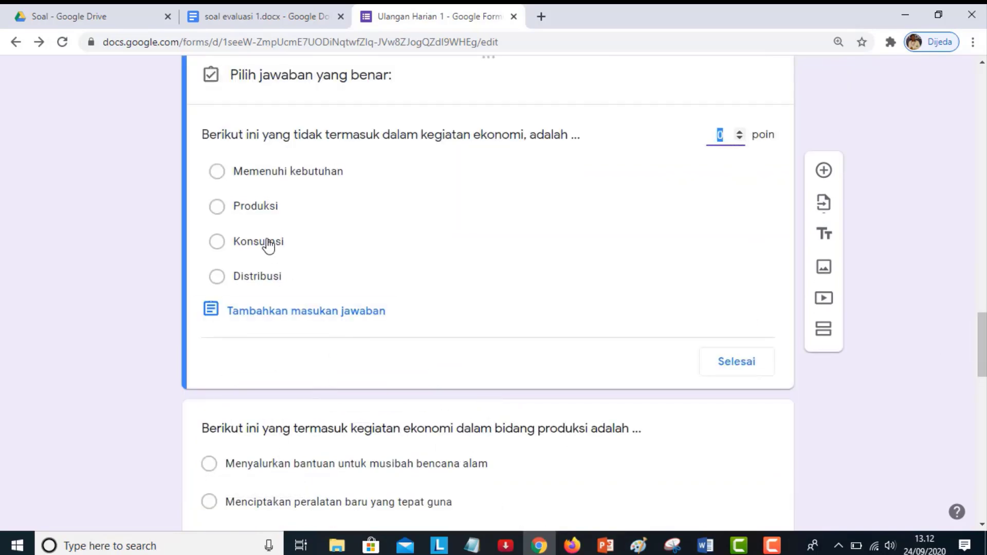
{"action": "left_click", "coordinate": [260, 208]}
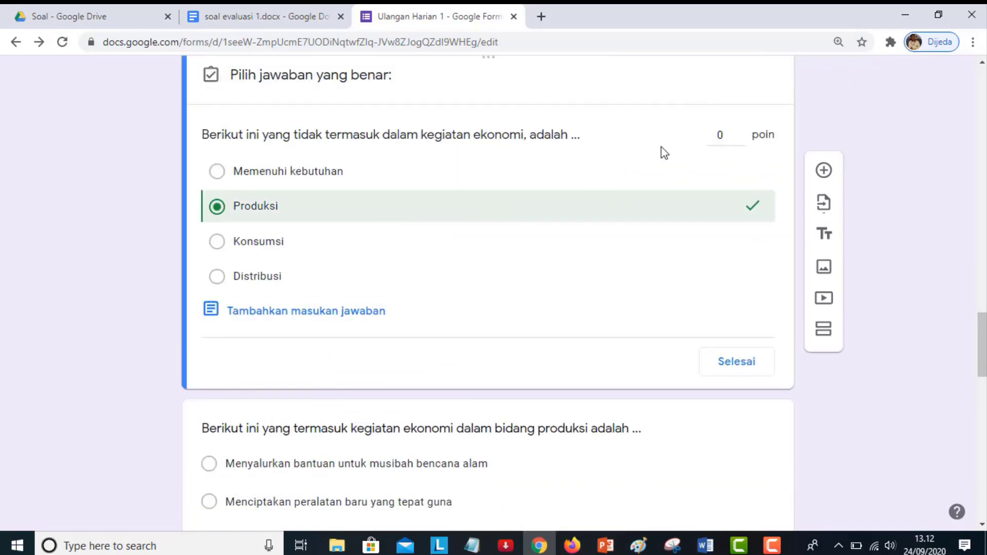
{"action": "left_click", "coordinate": [739, 133]}
{"action": "left_click", "coordinate": [739, 133]}
{"action": "left_click", "coordinate": [739, 133]}
{"action": "left_click", "coordinate": [739, 133]}
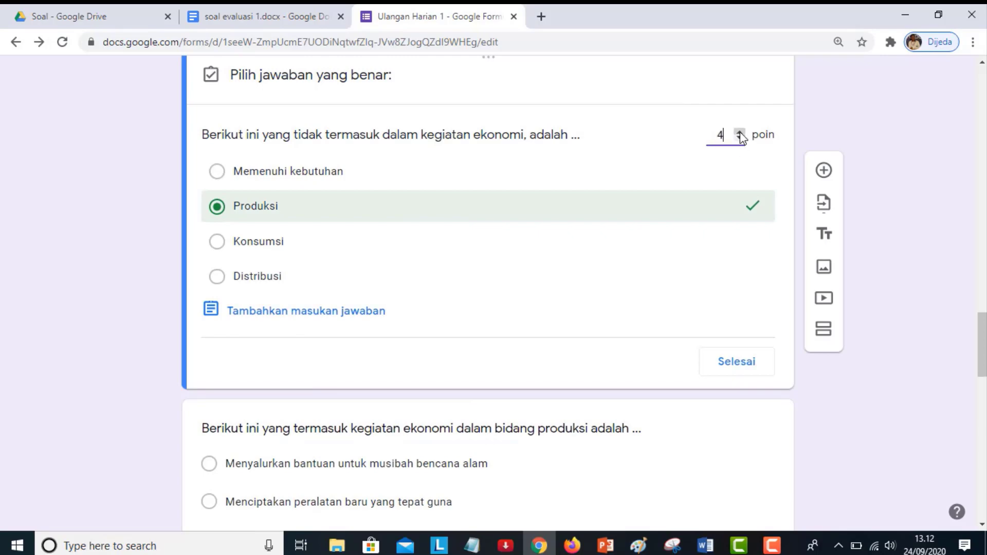
{"action": "left_click", "coordinate": [749, 361]}
{"action": "scroll", "coordinate": [399, 311], "scroll_direction": "down", "scroll_amount": 5}
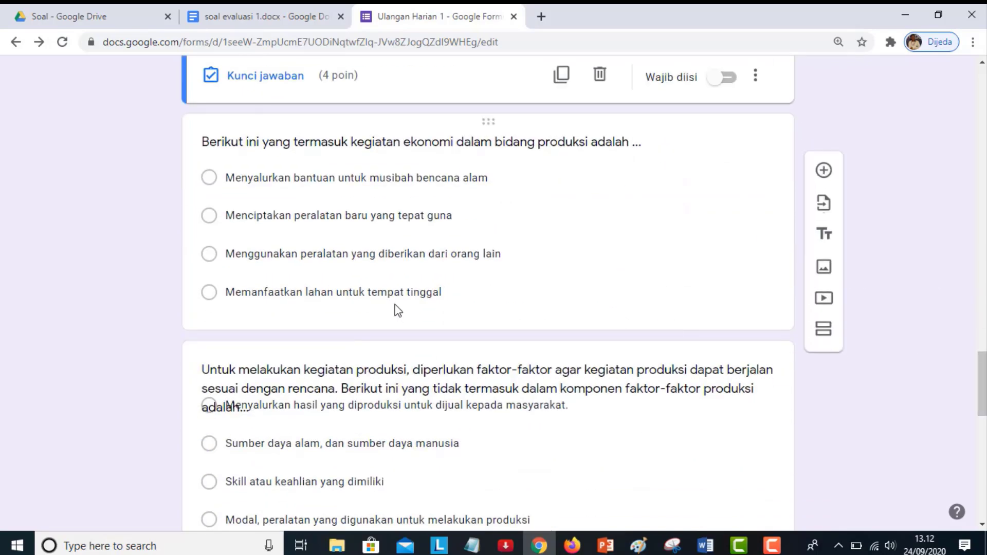
Set the answer key of the question on activities in "bidang produksi", and key the "Titik temu" question to Equilibrium (titik keseimbangan) with 4 points.
{"action": "left_click", "coordinate": [392, 249]}
{"action": "left_click", "coordinate": [255, 456]}
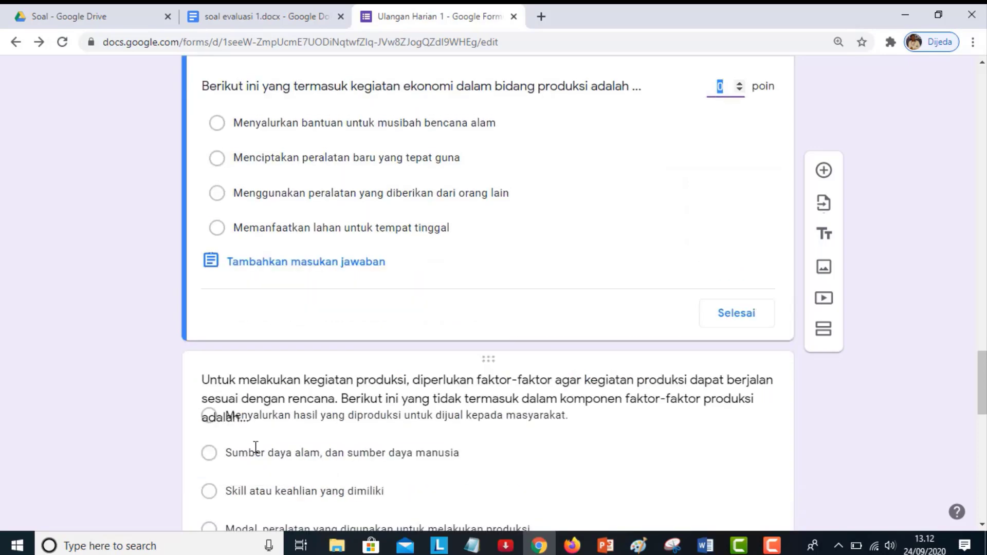
{"action": "left_click", "coordinate": [293, 199]}
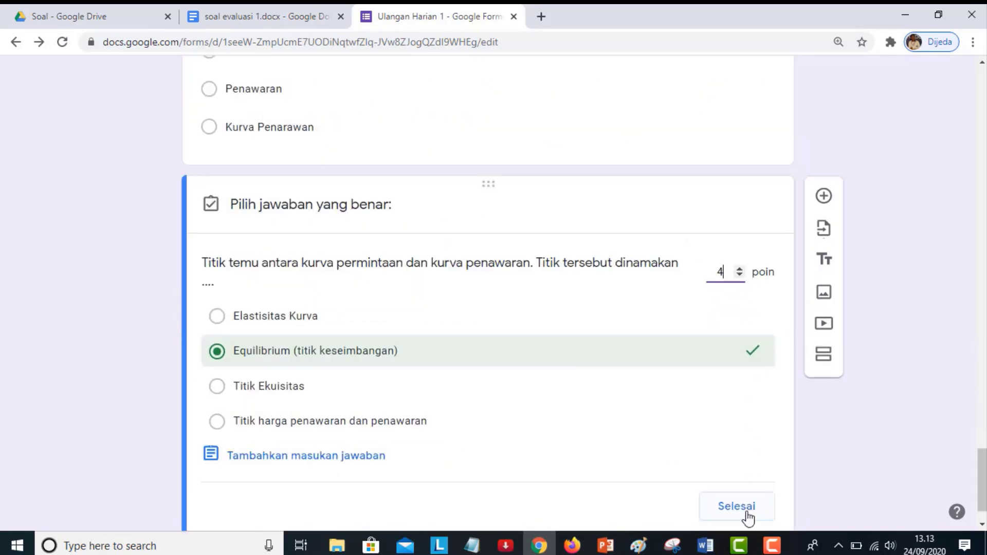
{"action": "left_click", "coordinate": [747, 517]}
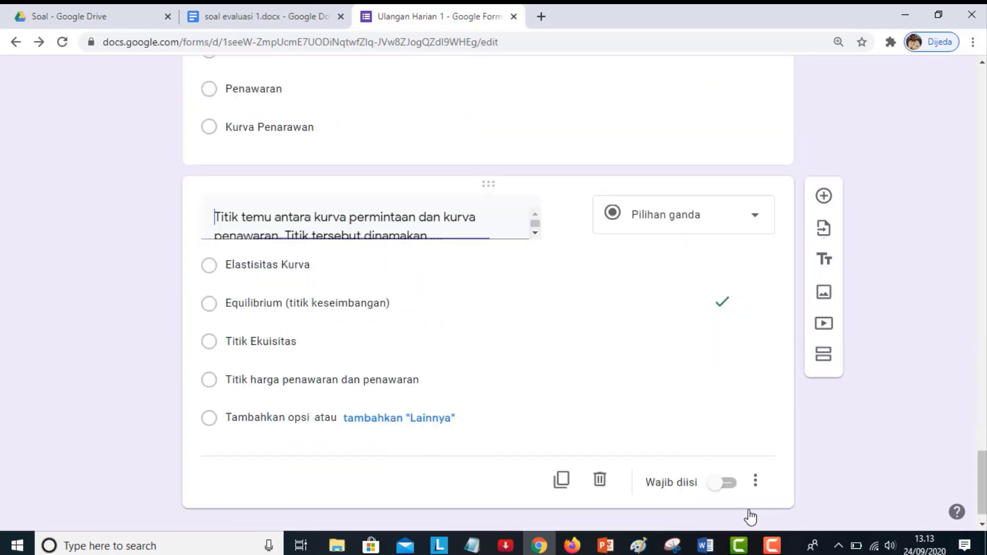
Create a new spreadsheet named Ulangan Harian 1 (Respons) for the form's responses, close it, and return to the form's questions.
{"action": "left_click_drag", "start_coordinate": [982, 481], "coordinate": [983, 66]}
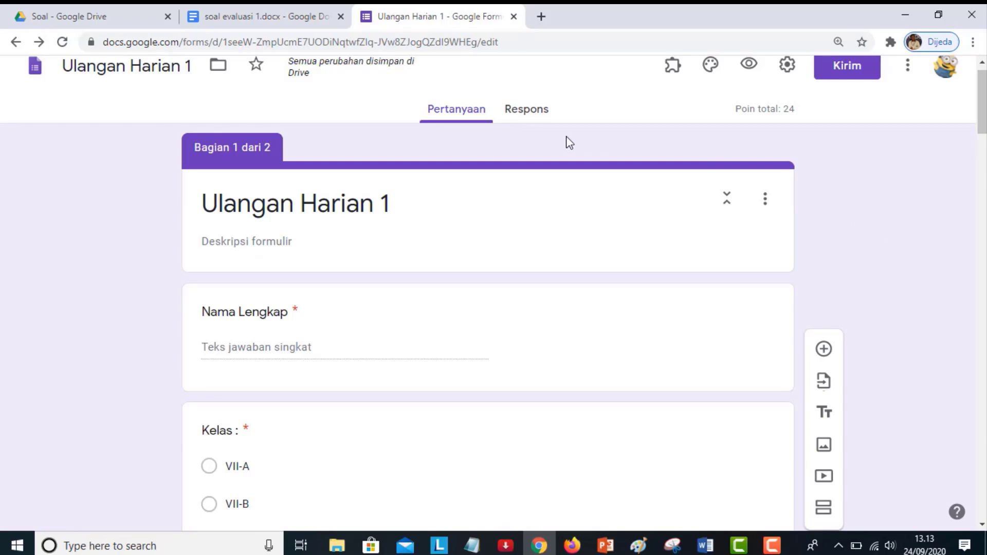
{"action": "left_click", "coordinate": [524, 110]}
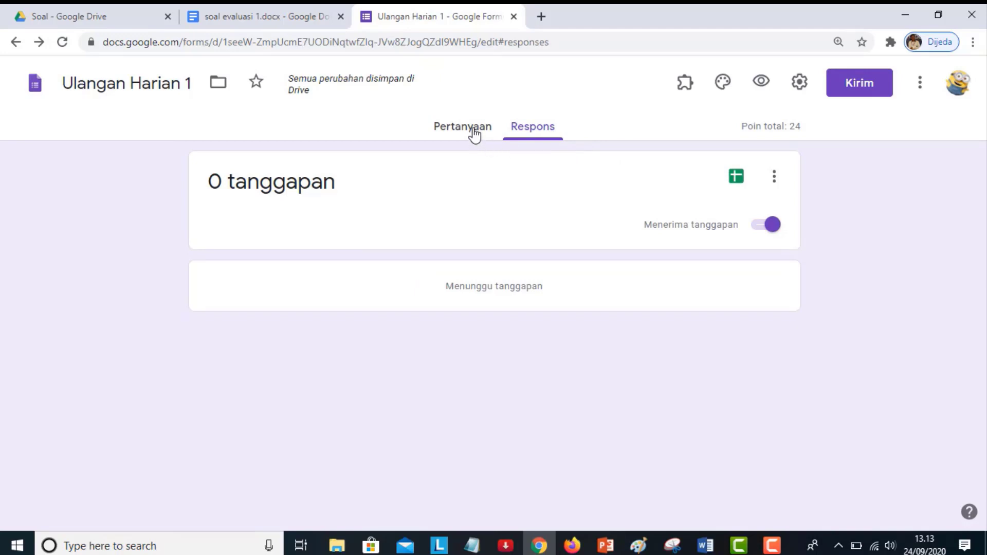
{"action": "left_click", "coordinate": [737, 178]}
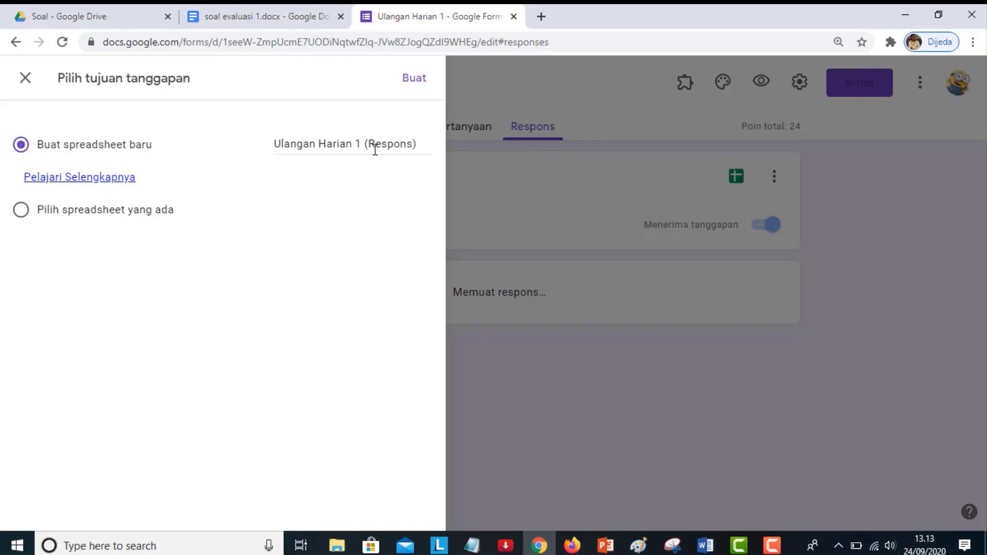
{"action": "left_click", "coordinate": [418, 81]}
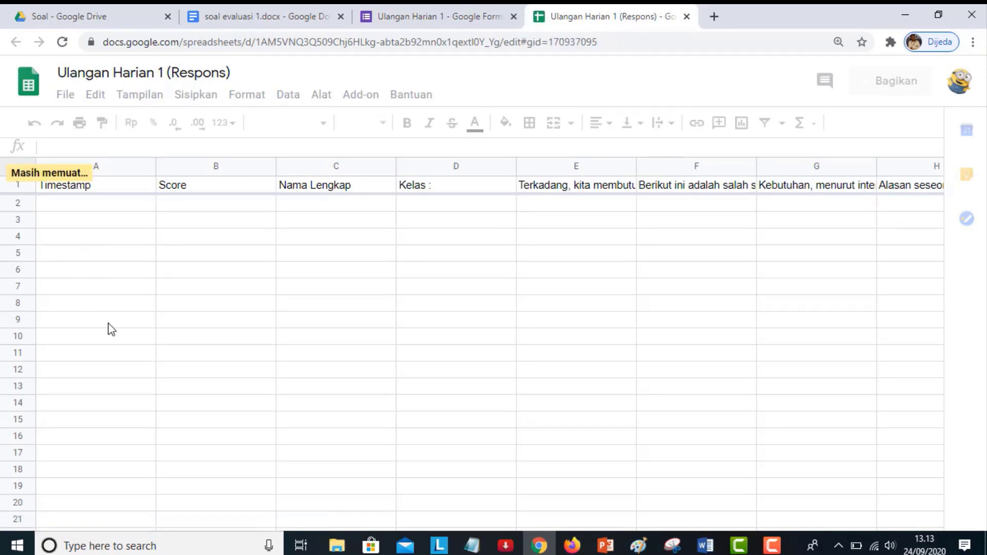
{"action": "left_click", "coordinate": [687, 17]}
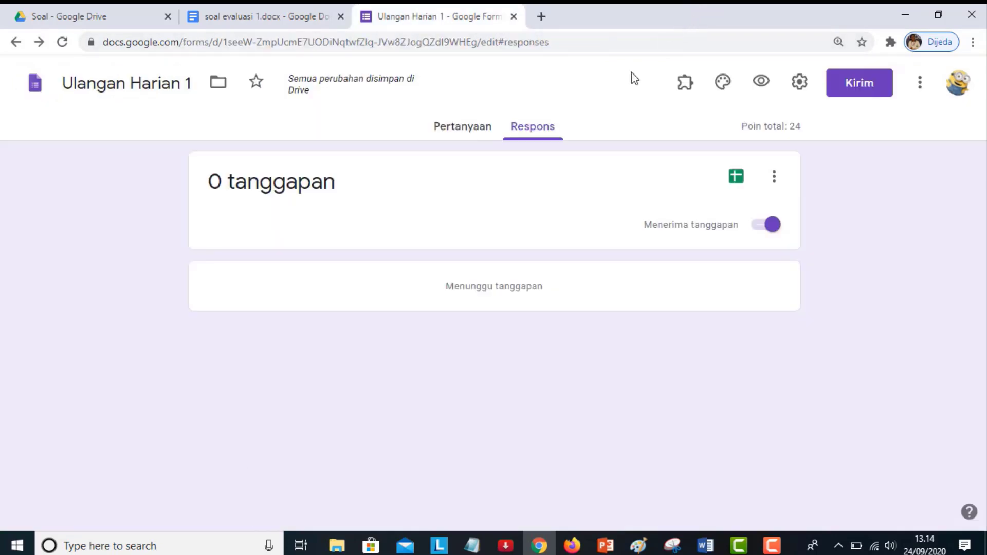
{"action": "left_click", "coordinate": [478, 127]}
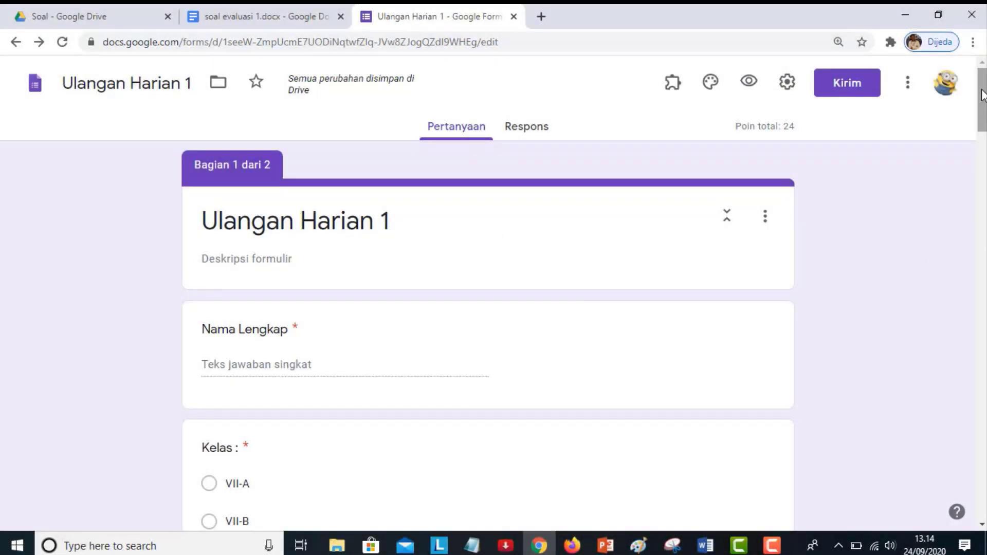
{"action": "scroll", "coordinate": [979, 195], "scroll_direction": "down", "scroll_amount": 2}
{"action": "scroll", "coordinate": [978, 154], "scroll_direction": "up", "scroll_amount": 1}
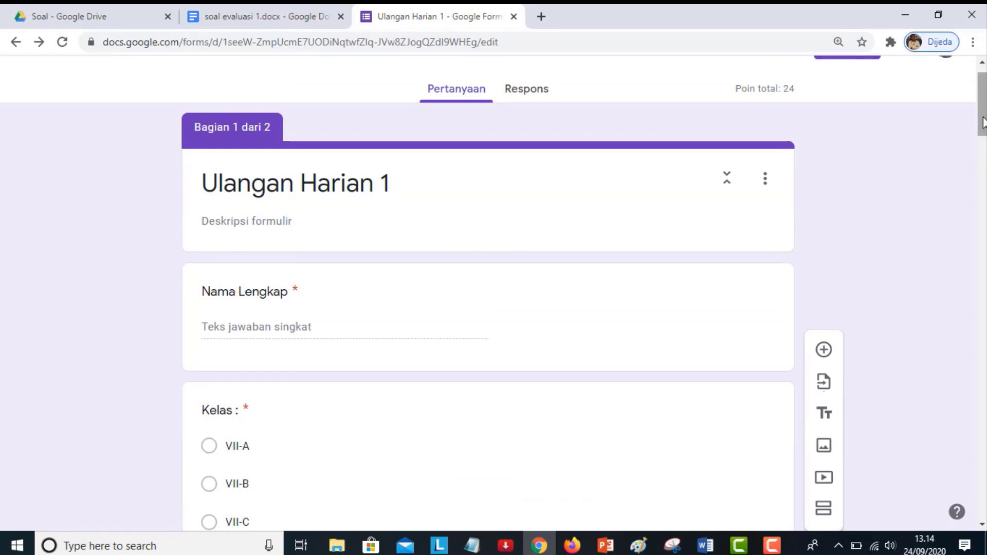
{"action": "scroll", "coordinate": [978, 150], "scroll_direction": "up", "scroll_amount": 1}
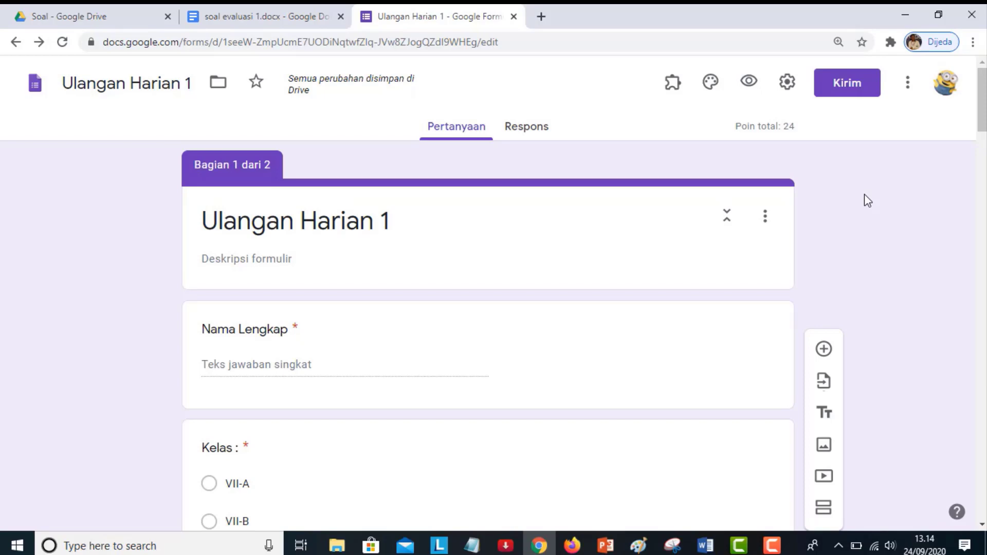
{"action": "left_click", "coordinate": [904, 97]}
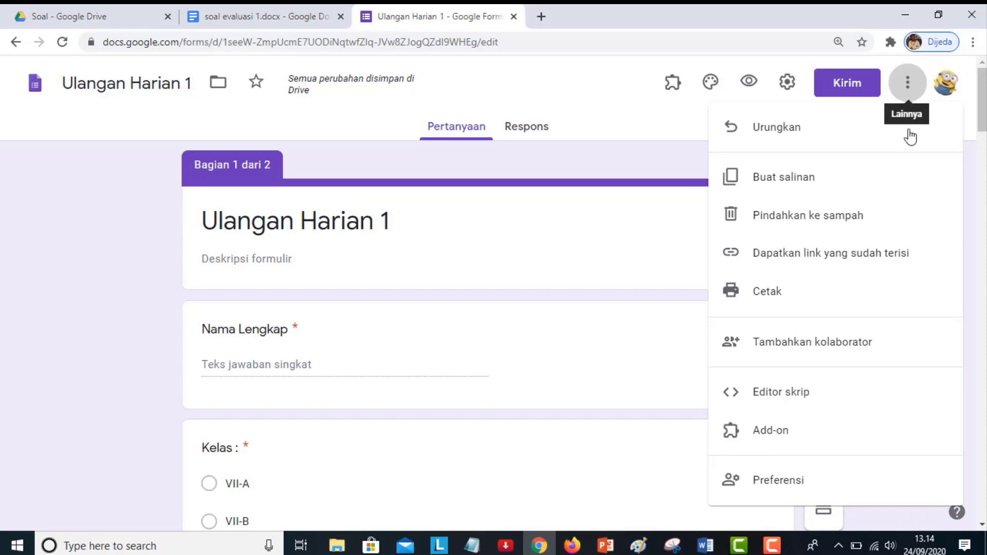
{"action": "left_click", "coordinate": [979, 230]}
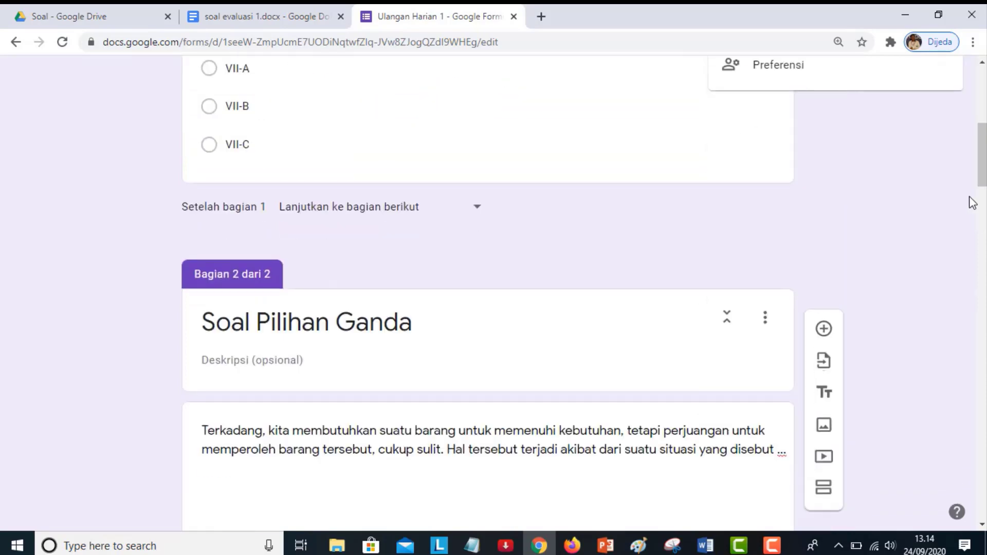
{"action": "left_click_drag", "start_coordinate": [980, 154], "coordinate": [978, 94]}
{"action": "left_click", "coordinate": [970, 98]}
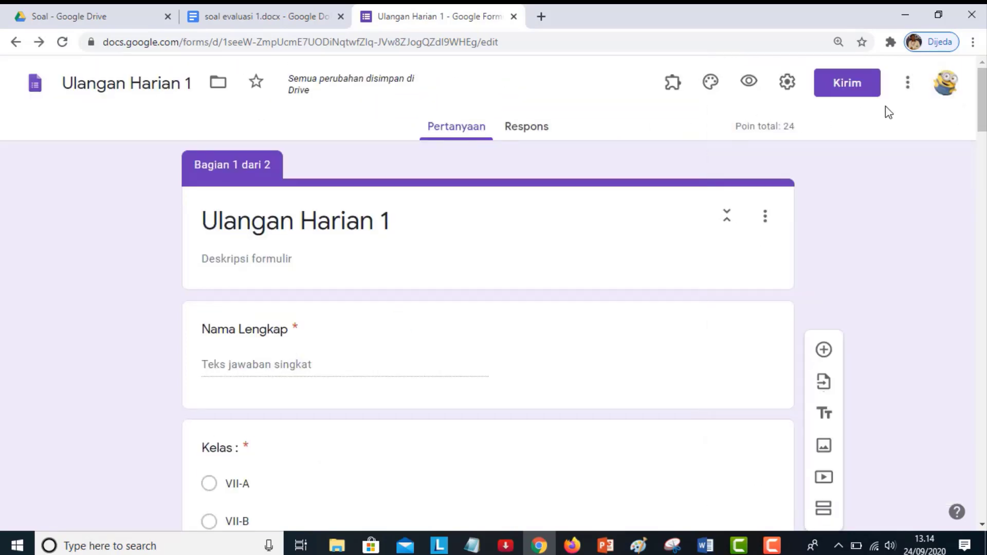
Choose the formLimiter add-on in the G Suite Marketplace and start its installation.
{"action": "left_click", "coordinate": [908, 91]}
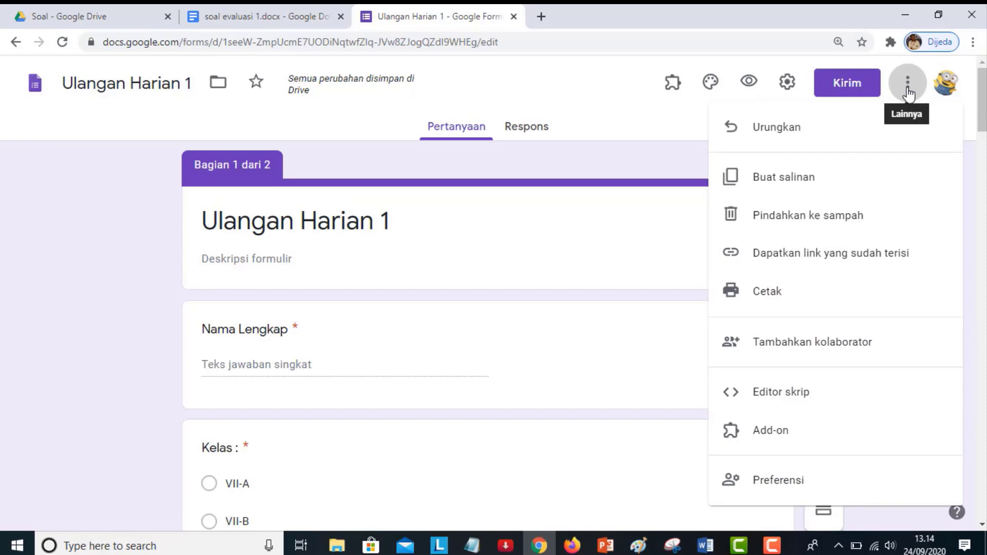
{"action": "left_click", "coordinate": [781, 430]}
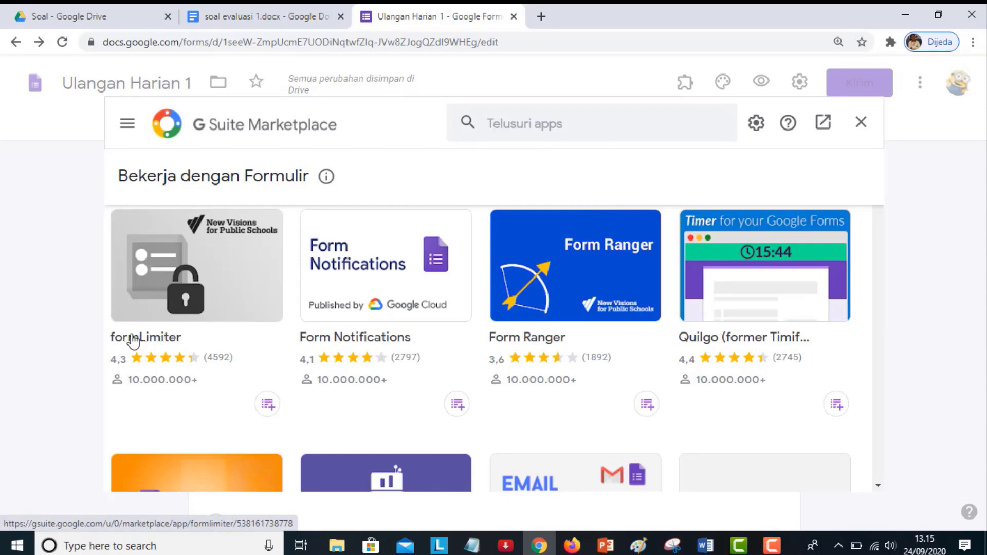
{"action": "left_click", "coordinate": [195, 301]}
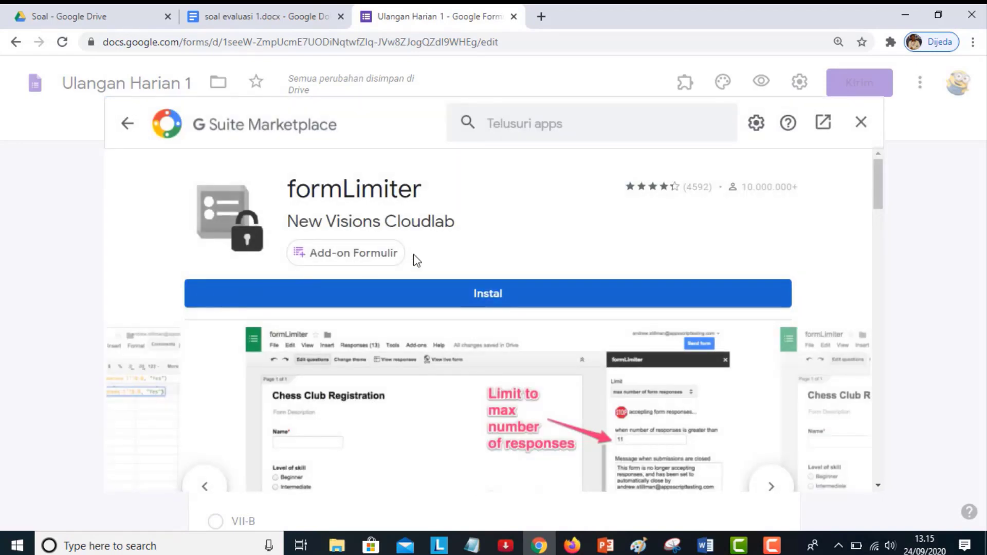
{"action": "left_click", "coordinate": [493, 293]}
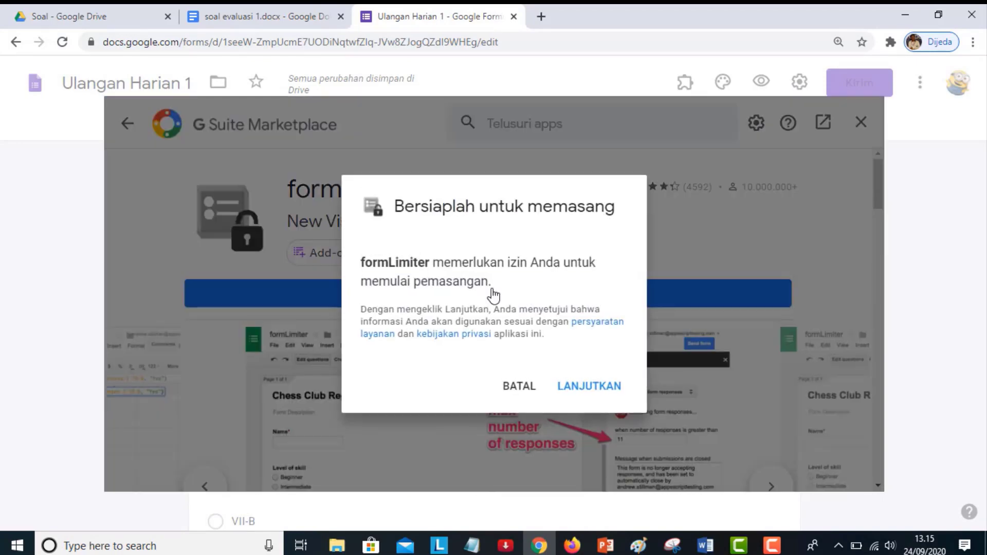
{"action": "left_click", "coordinate": [576, 391]}
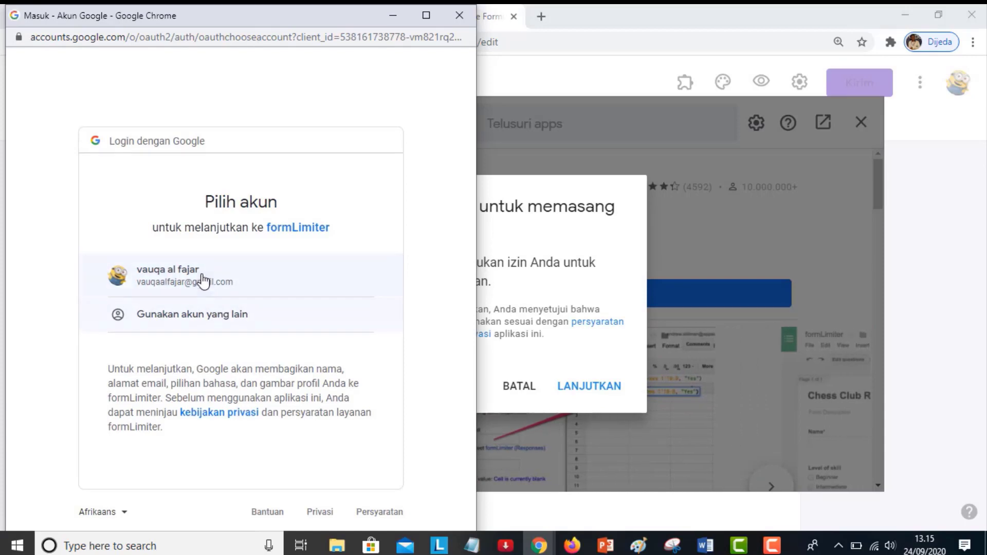
Authorize formLimiter with the Google account, grant its permissions to complete the installation, and close the add-on and Marketplace windows.
{"action": "left_click", "coordinate": [204, 282]}
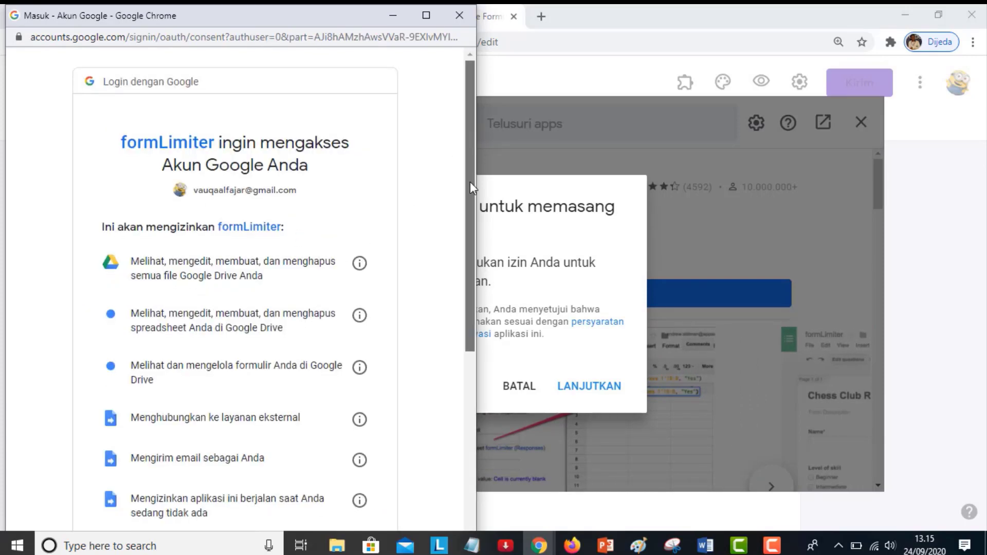
{"action": "left_click_drag", "start_coordinate": [470, 181], "coordinate": [475, 290]}
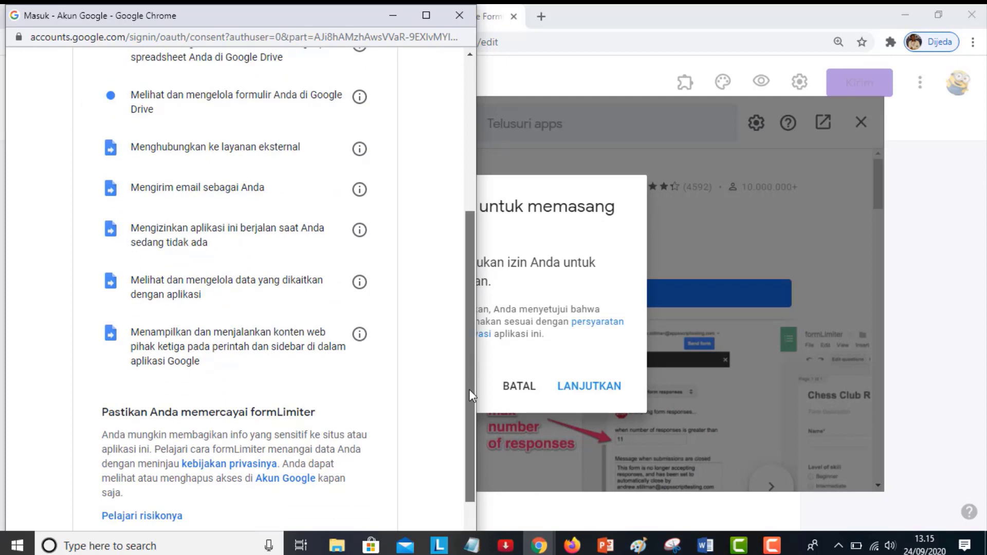
{"action": "scroll", "coordinate": [469, 395], "scroll_direction": "down", "scroll_amount": 1}
{"action": "left_click", "coordinate": [345, 468]}
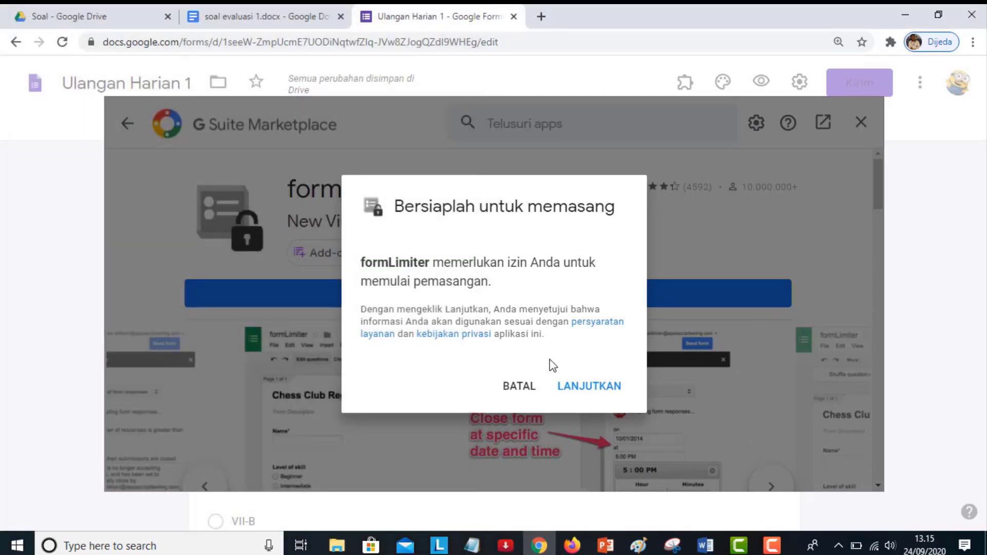
{"action": "left_click", "coordinate": [586, 389]}
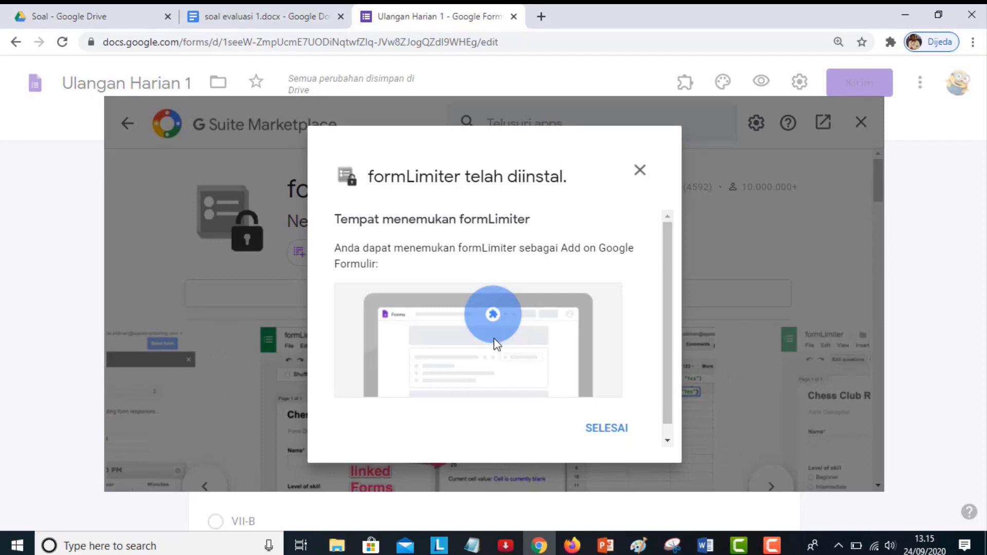
{"action": "left_click", "coordinate": [608, 430]}
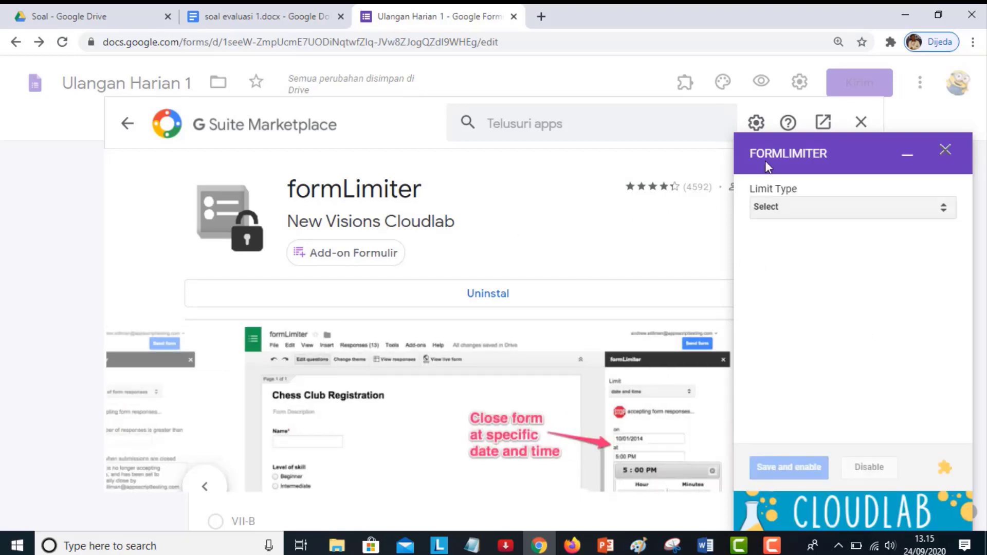
{"action": "left_click", "coordinate": [945, 150]}
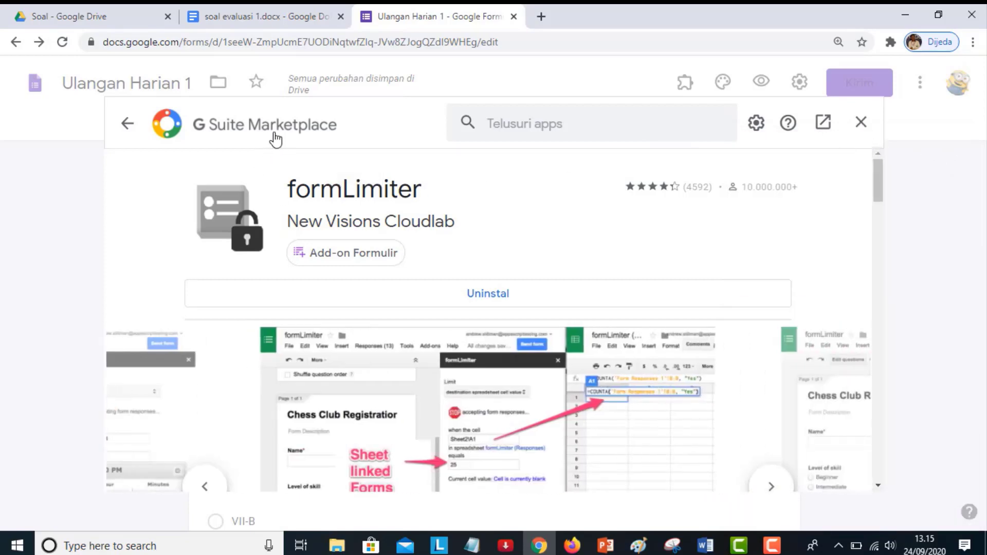
{"action": "left_click", "coordinate": [861, 123]}
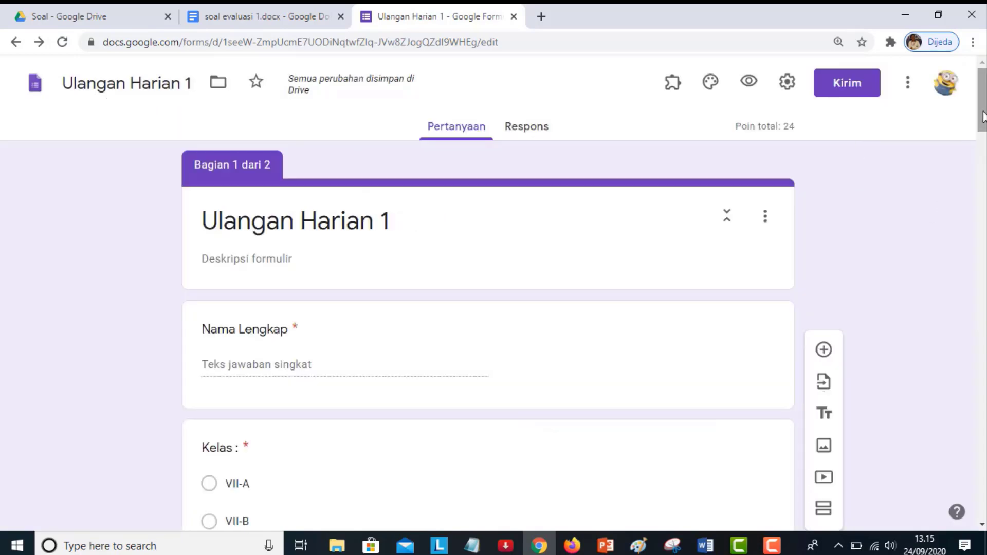
Launch the Set limit function of formLimiter and set the limit type to date and time.
{"action": "mouse_move", "coordinate": [983, 117]}
{"action": "left_mouse_down"}
{"action": "mouse_move", "coordinate": [983, 138]}
{"action": "mouse_move", "coordinate": [981, 109]}
{"action": "left_mouse_up"}
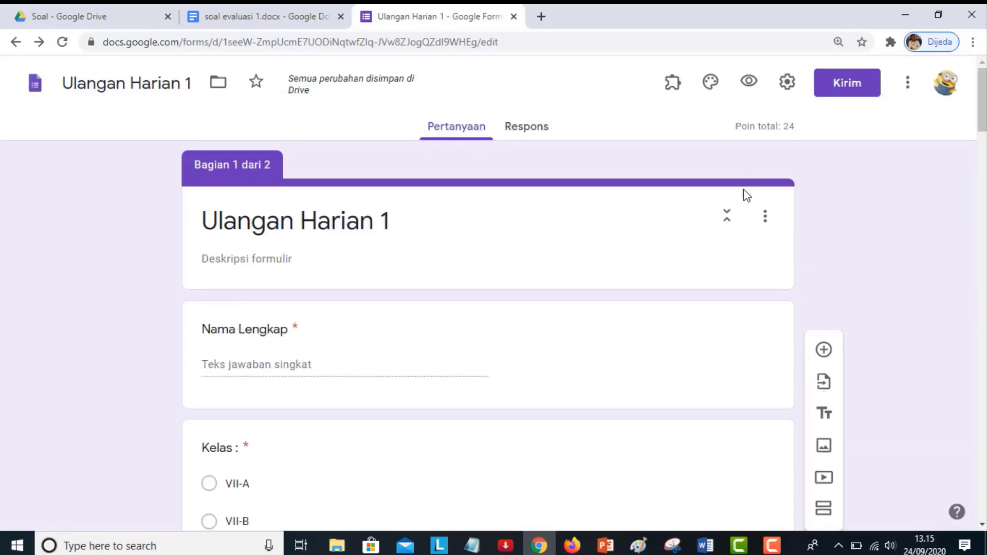
{"action": "left_click", "coordinate": [674, 85]}
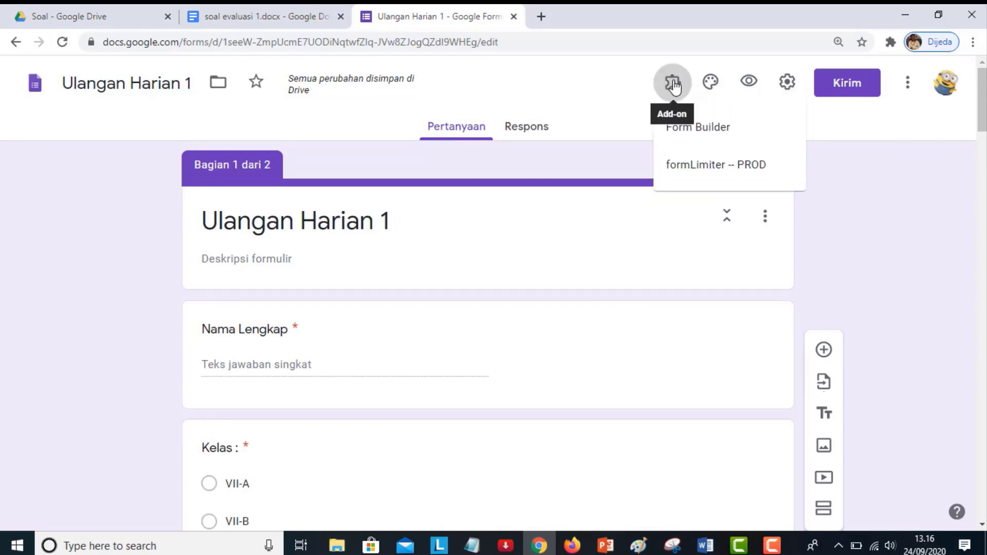
{"action": "left_click", "coordinate": [696, 172]}
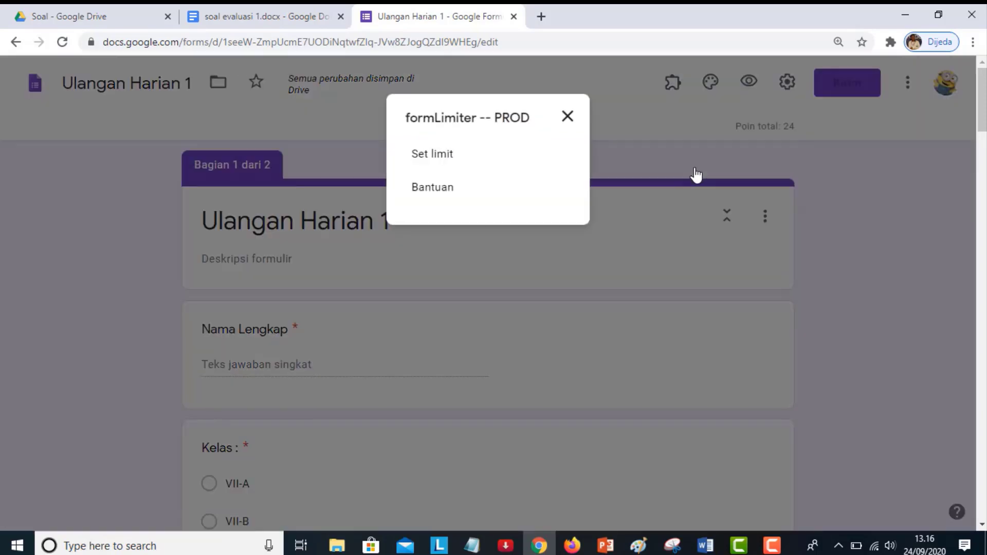
{"action": "left_click", "coordinate": [420, 157]}
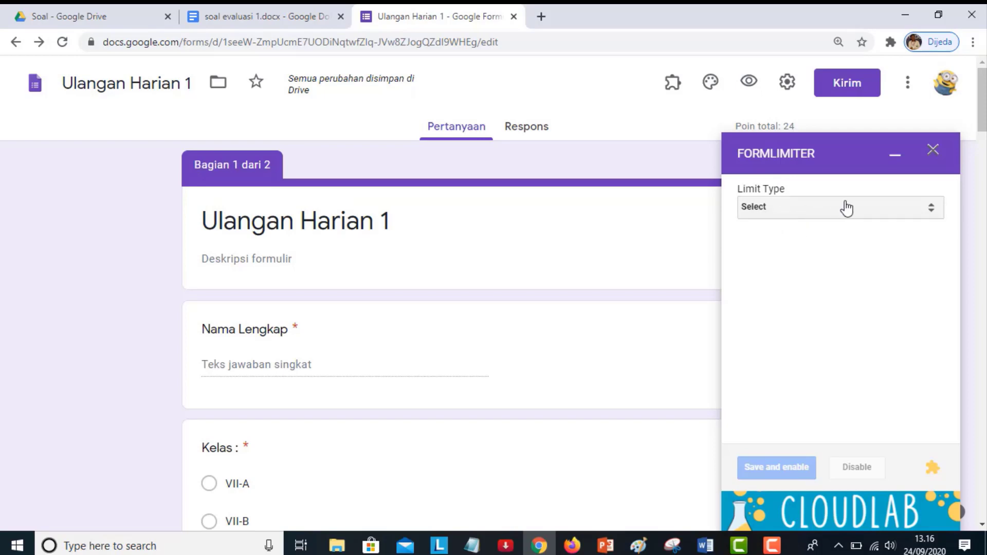
{"action": "left_click", "coordinate": [773, 213]}
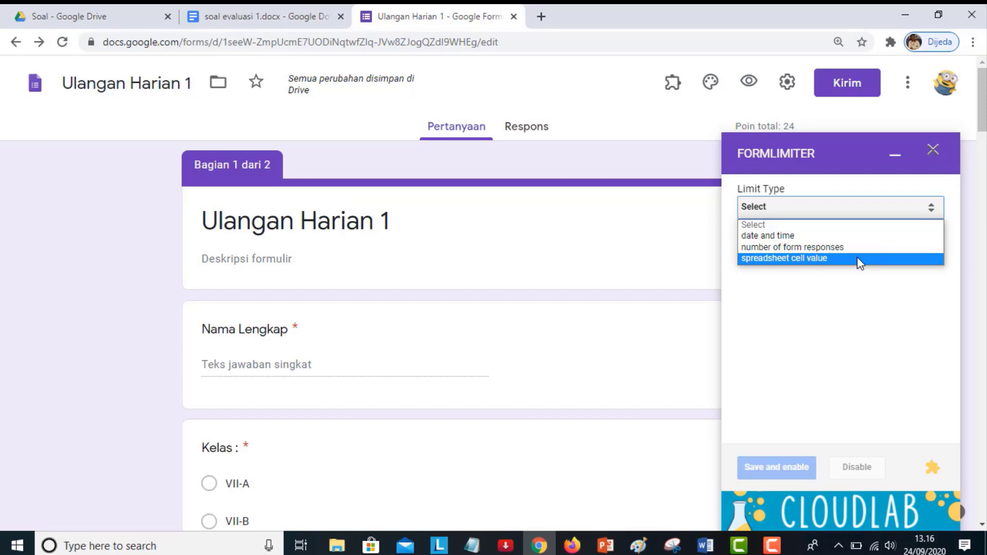
{"action": "left_click", "coordinate": [779, 236]}
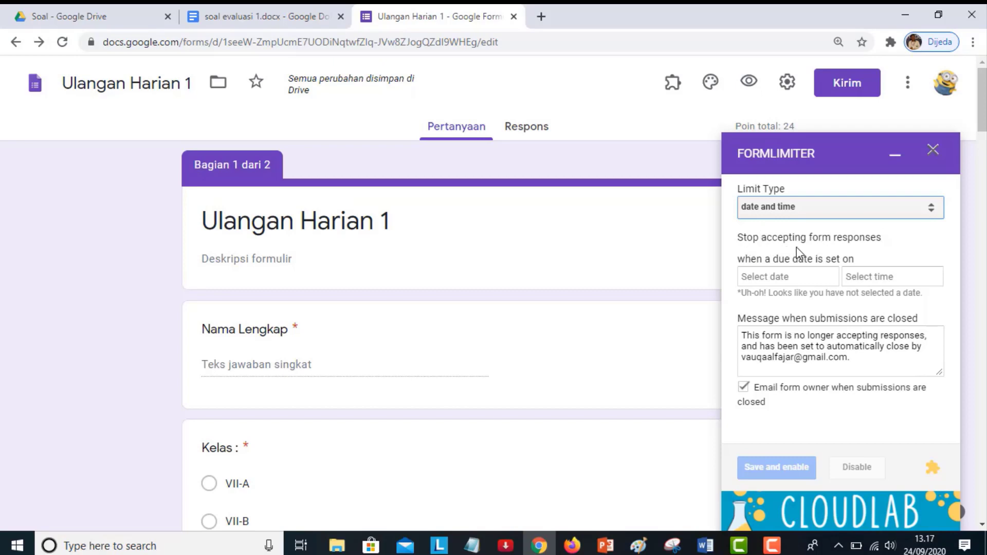
Set the form's closing due date to 09/26/2020 at 12:00 AM and turn off emailing the form owner when submissions are closed.
{"action": "left_click", "coordinate": [796, 285]}
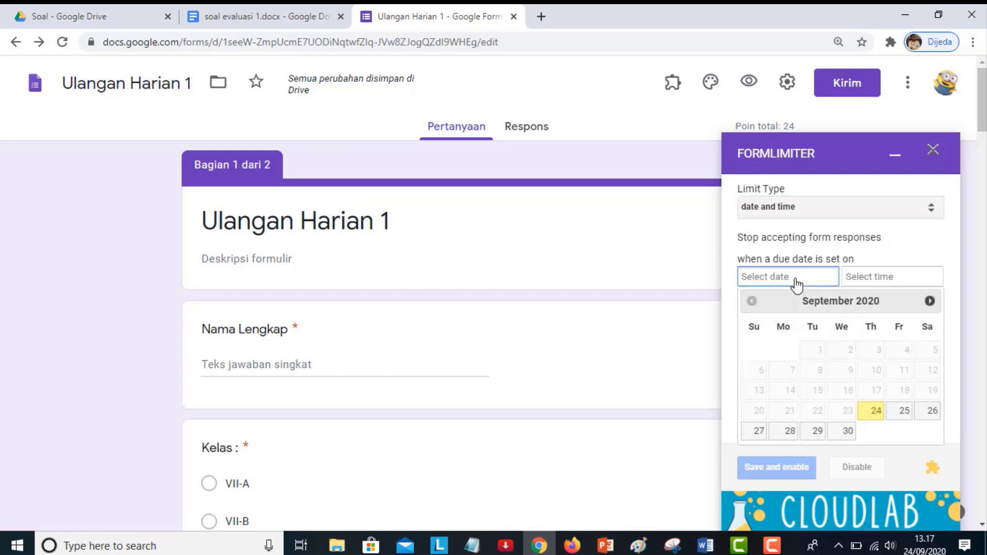
{"action": "left_click", "coordinate": [931, 414]}
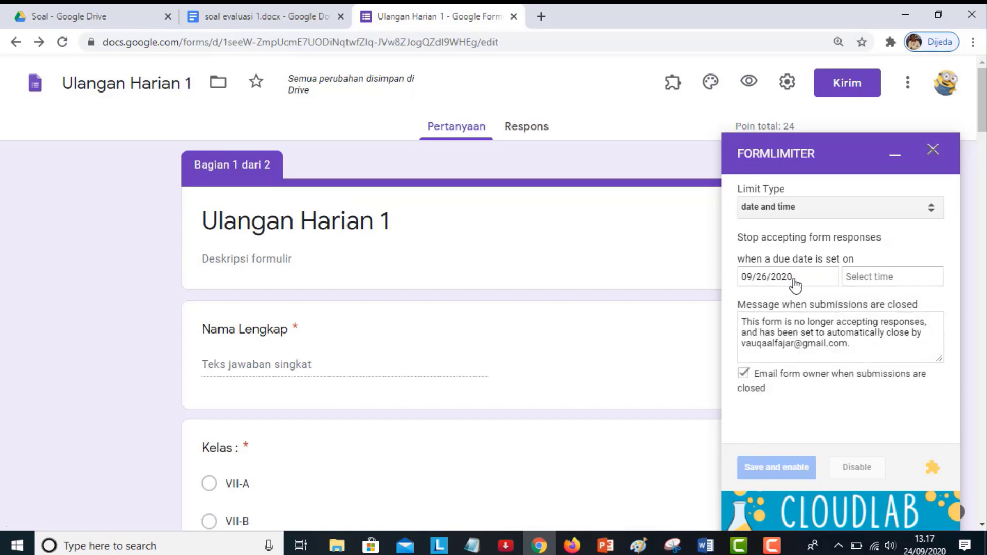
{"action": "left_click", "coordinate": [853, 282]}
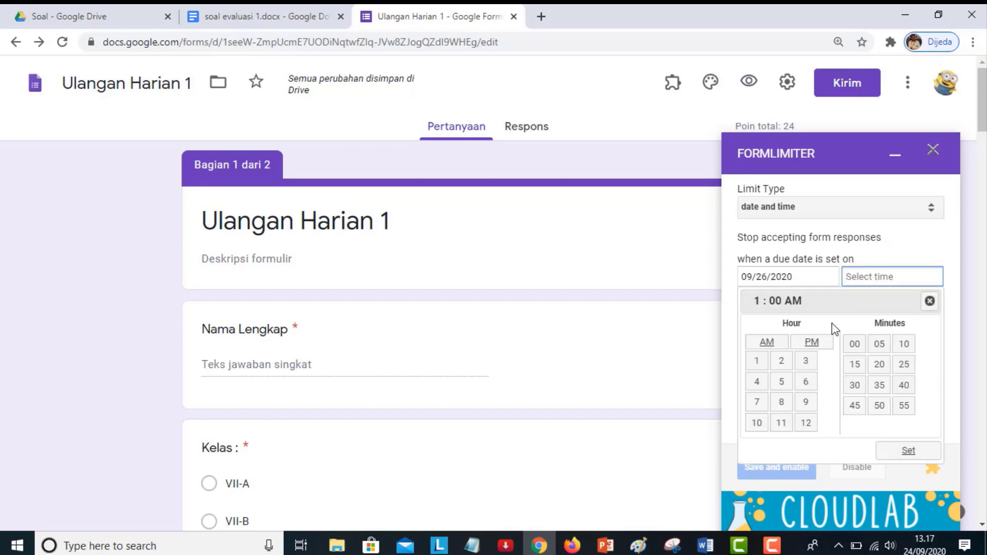
{"action": "left_click", "coordinate": [806, 423]}
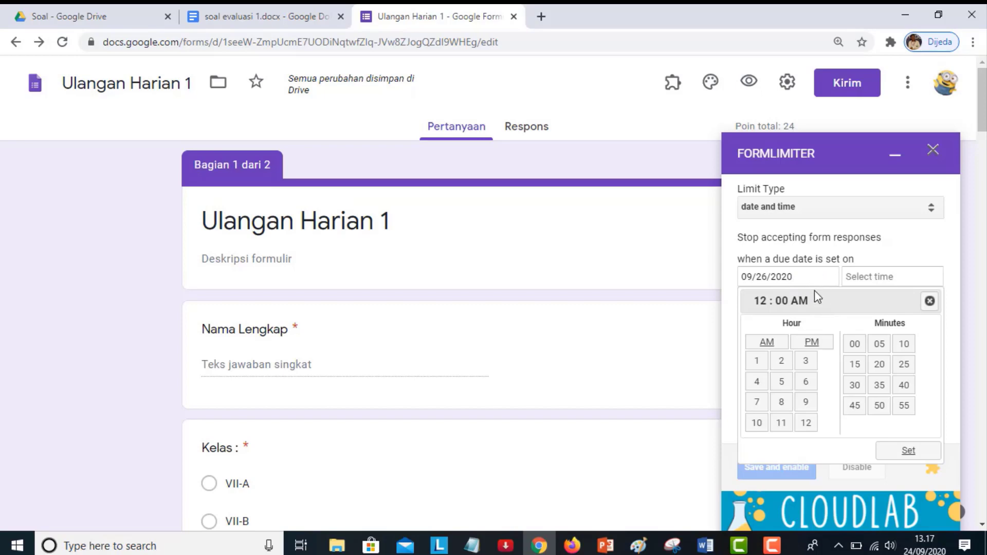
{"action": "left_click", "coordinate": [907, 455]}
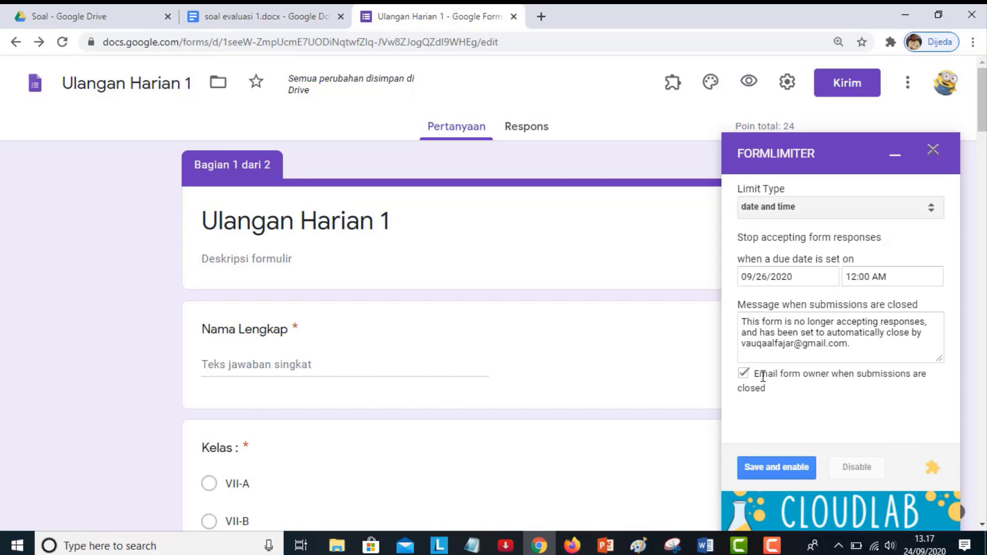
{"action": "left_click", "coordinate": [745, 375]}
Set the closed message to "Maaf, waktu pengerjaaan soal sudah ditutup. Untuk dapat mengerjakan, dapat menghubungi bapak/ibu guru mata pelajaran. Terima kasih." and save and enable the limit.
{"action": "left_click_drag", "start_coordinate": [866, 346], "coordinate": [735, 319]}
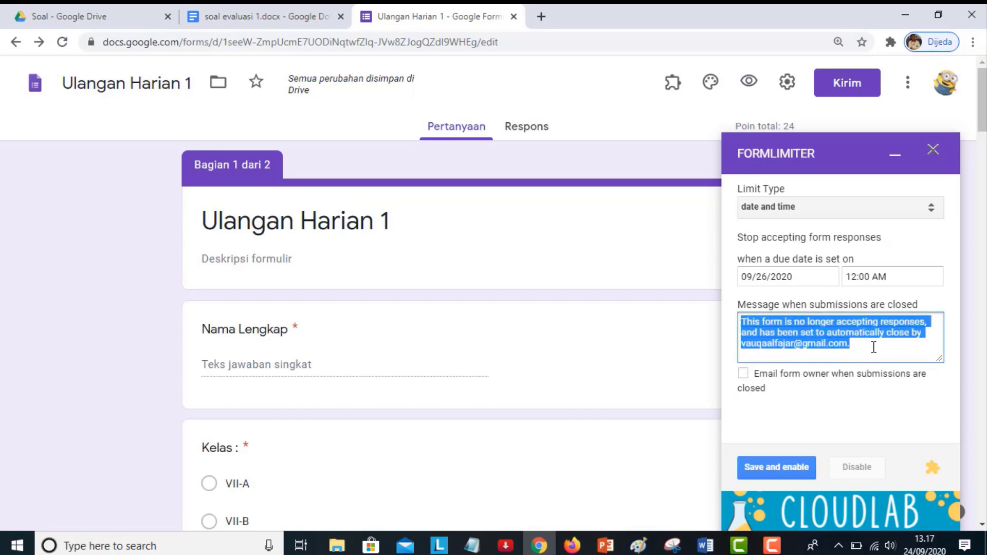
{"action": "type", "text": "Maaf,"}
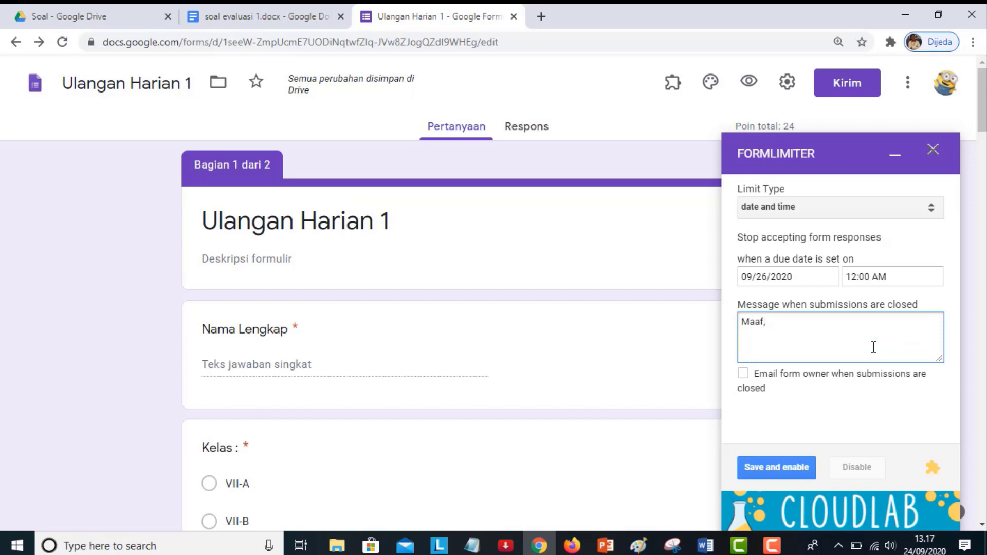
{"action": "type", "text": " waktu pengerjaaan soal "}
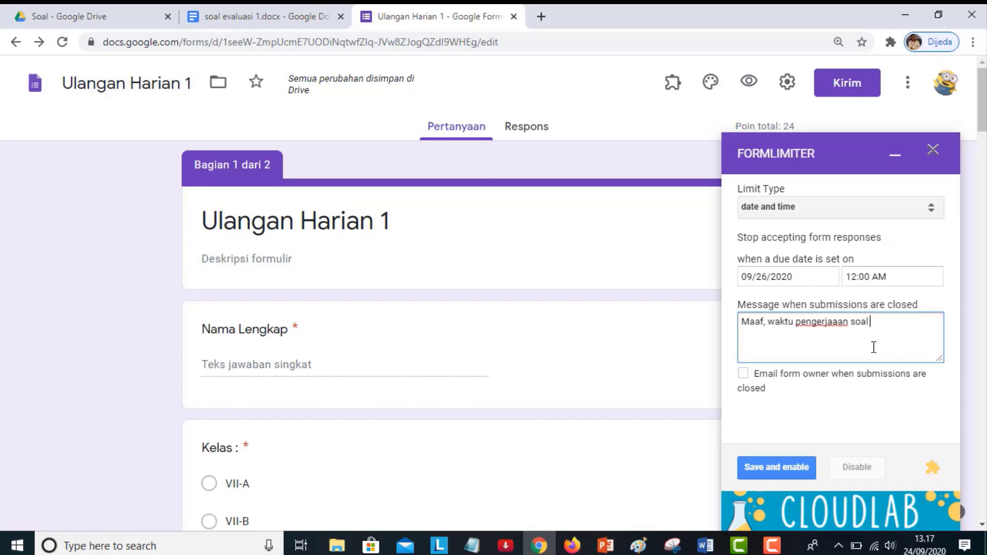
{"action": "type", "text": "sudah ditutup. Untuk "}
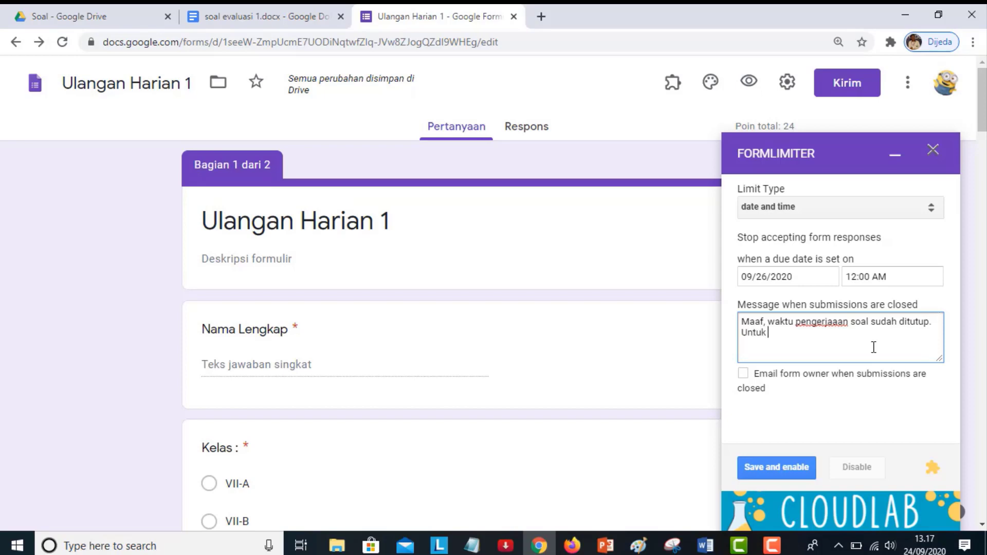
{"action": "type", "text": "dapat mengerjakan"}
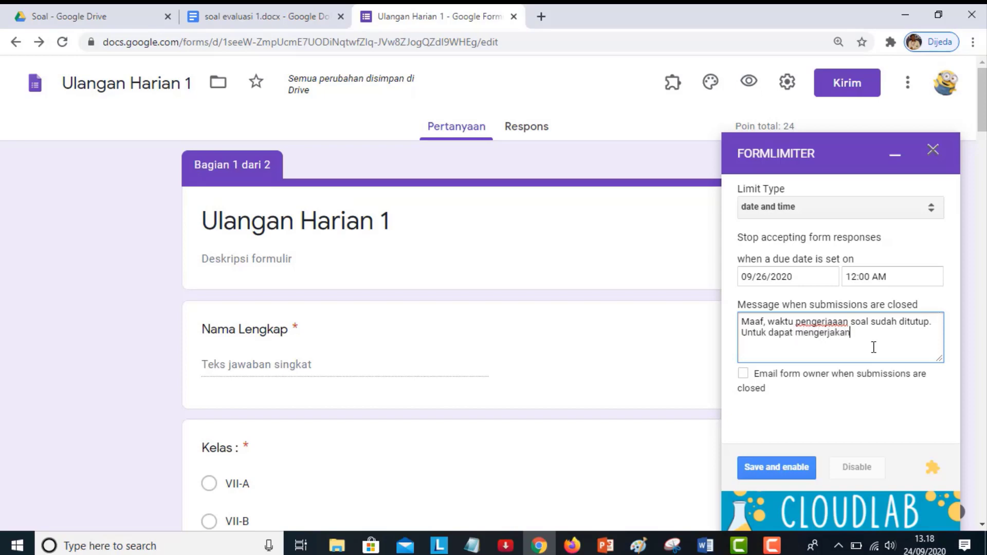
{"action": "type", "text": ", dapat menghubungi"}
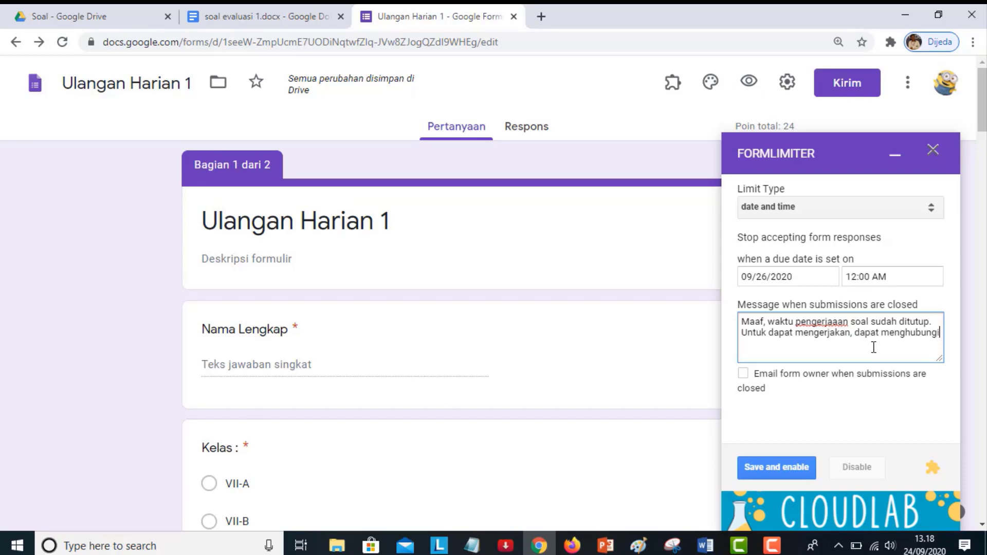
{"action": "type", "text": " bapak/ibu guru mata pelajaran"}
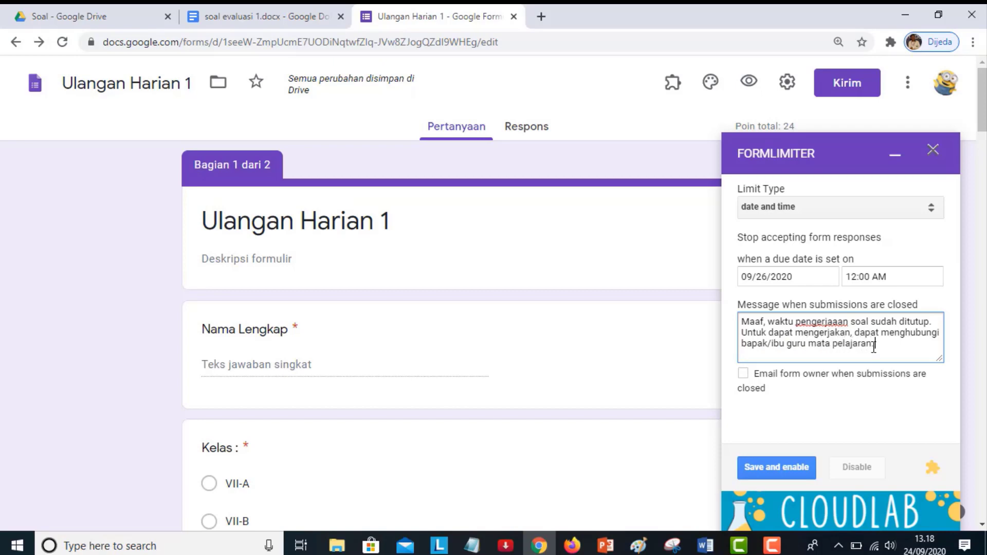
{"action": "type", "text": ". Terima kasih."}
{"action": "left_click", "coordinate": [773, 477]}
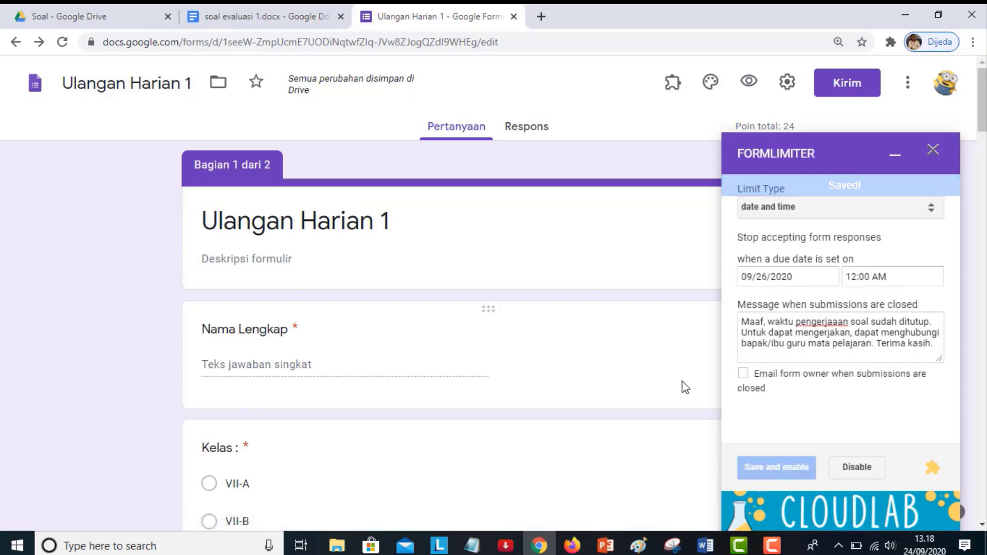
{"action": "left_click", "coordinate": [934, 150]}
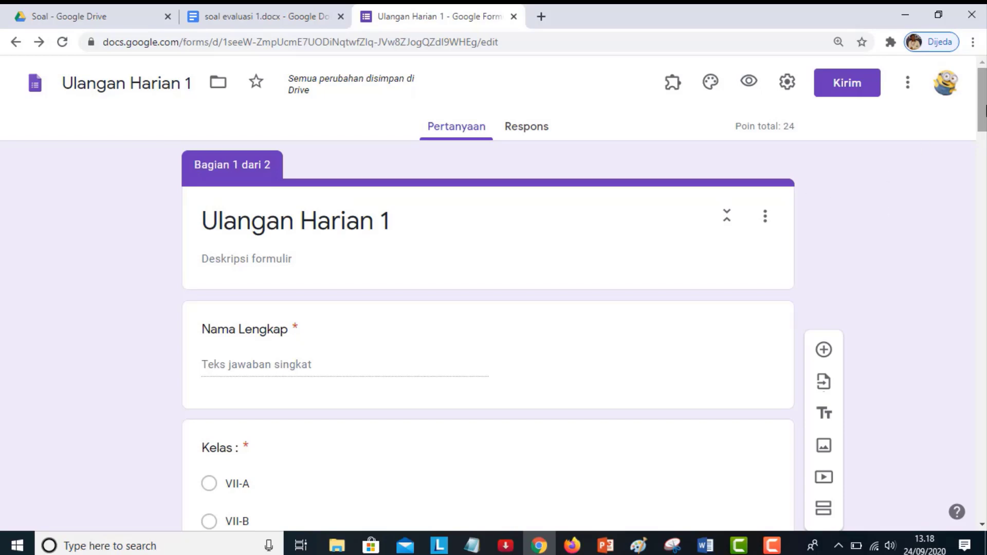
{"action": "mouse_move", "coordinate": [983, 112]}
{"action": "left_mouse_down"}
{"action": "mouse_move", "coordinate": [982, 189]}
{"action": "mouse_move", "coordinate": [981, 100]}
{"action": "left_mouse_up"}
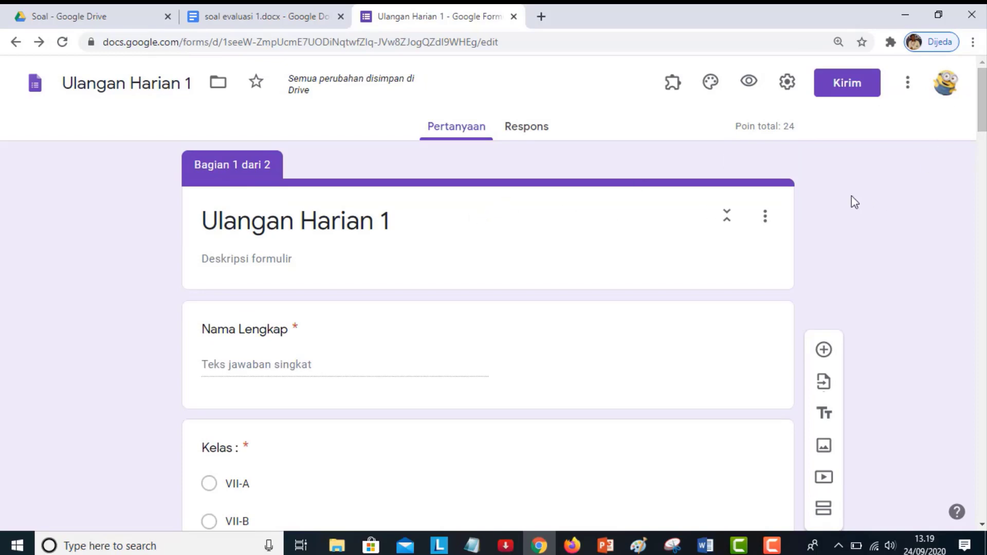
{"action": "left_click", "coordinate": [787, 82]}
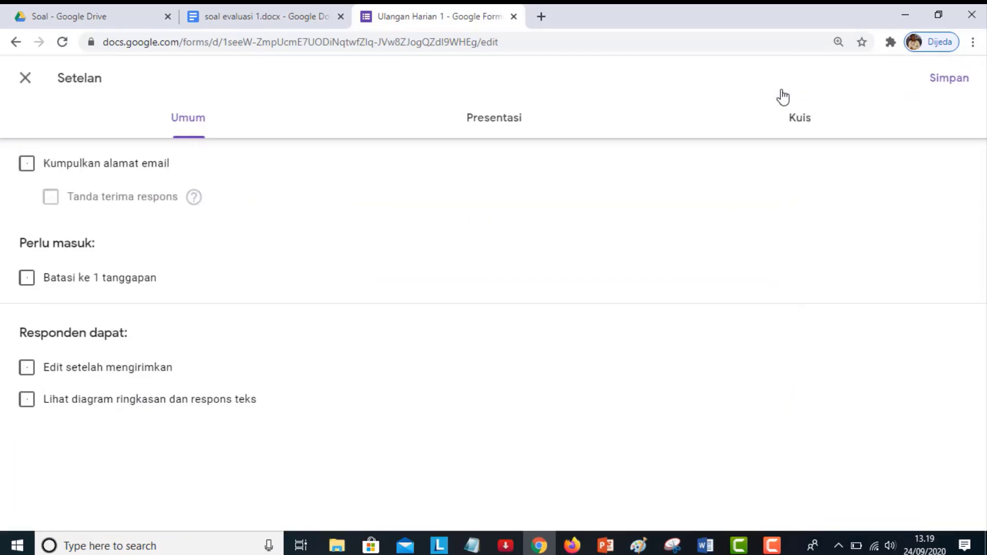
{"action": "key", "text": "Escape"}
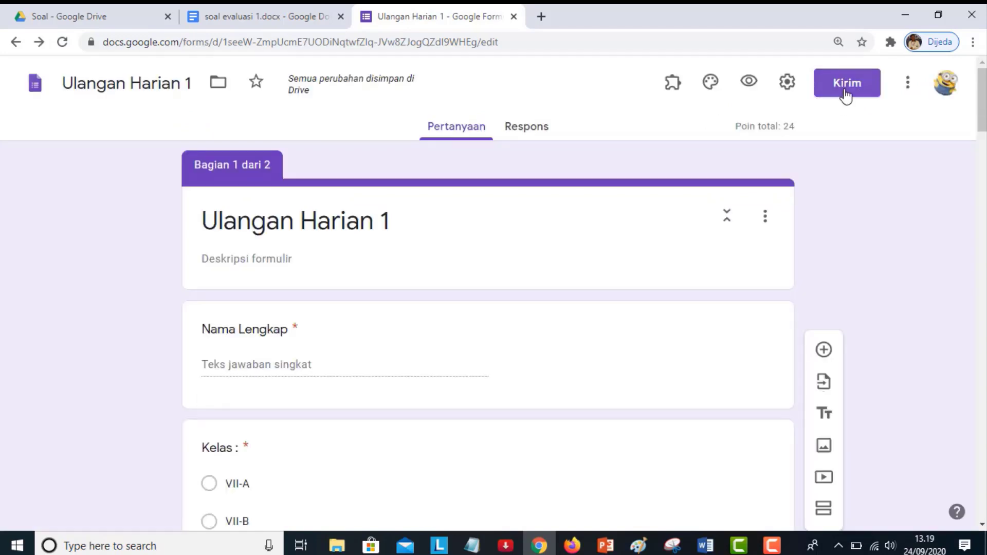
Choose to send the form as a link, shorten its URL, and copy the shortened link.
{"action": "left_click", "coordinate": [844, 94]}
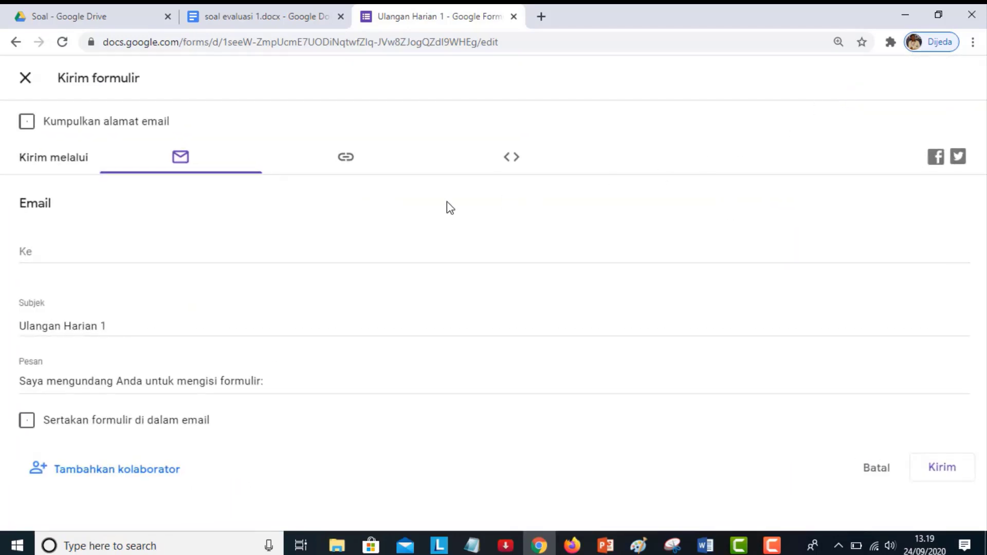
{"action": "left_click", "coordinate": [344, 167]}
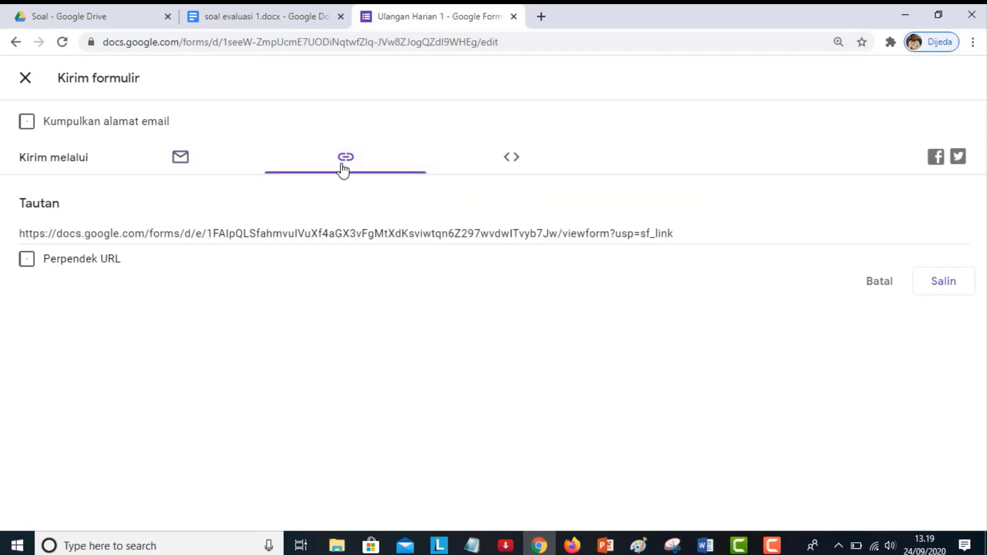
{"action": "left_click", "coordinate": [34, 265]}
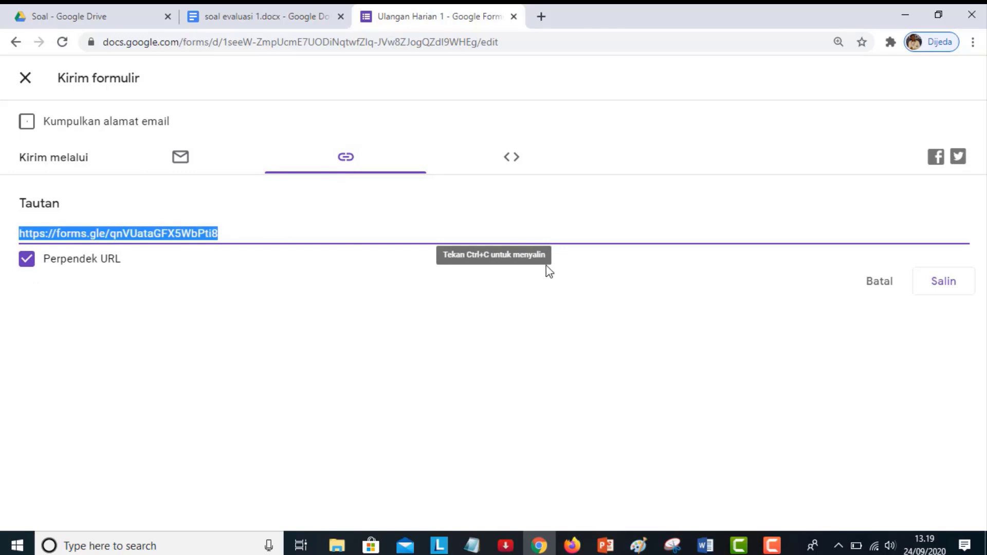
{"action": "left_click", "coordinate": [949, 280]}
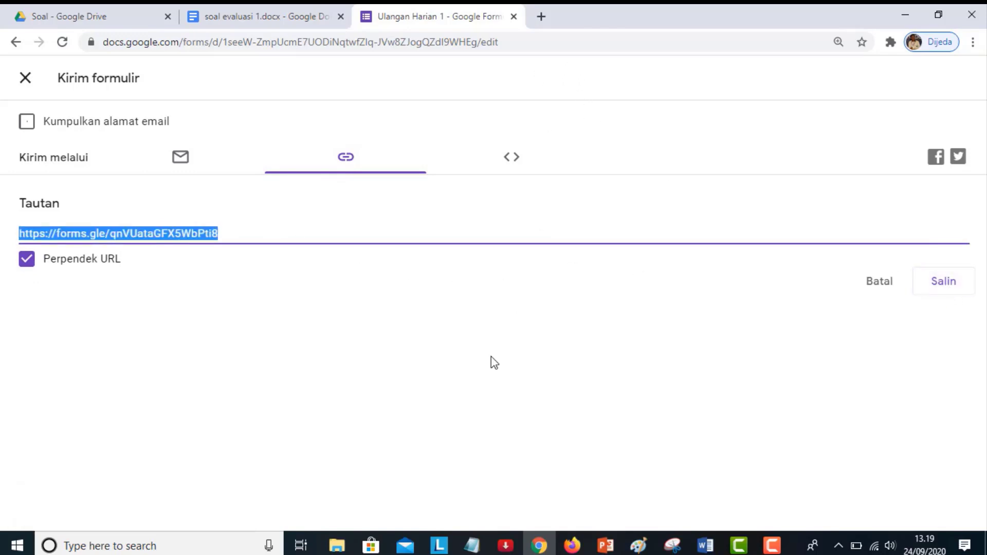
Paste the shortened form link into a new Notepad document, minimize Notepad, and close the form's sending options.
{"action": "left_click", "coordinate": [470, 545]}
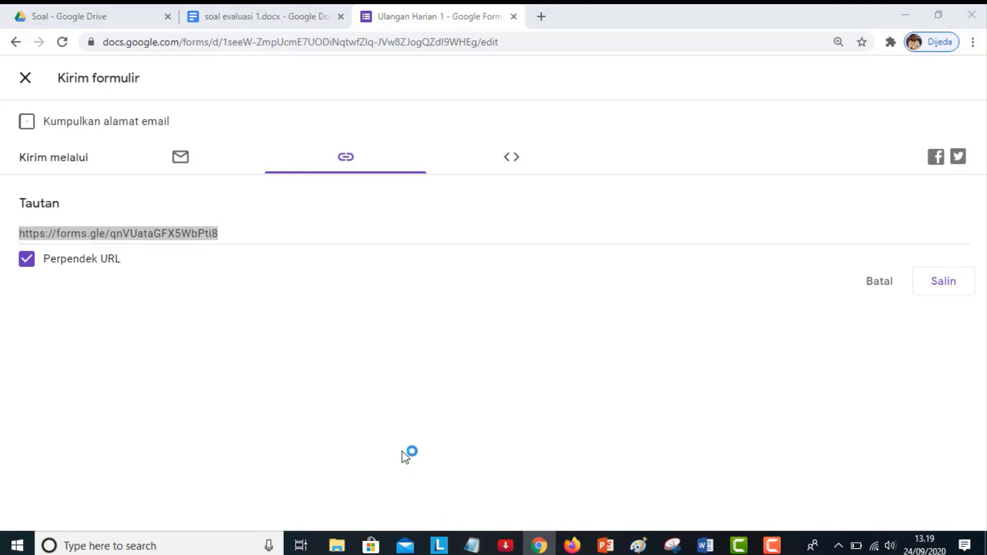
{"action": "right_click", "coordinate": [178, 131]}
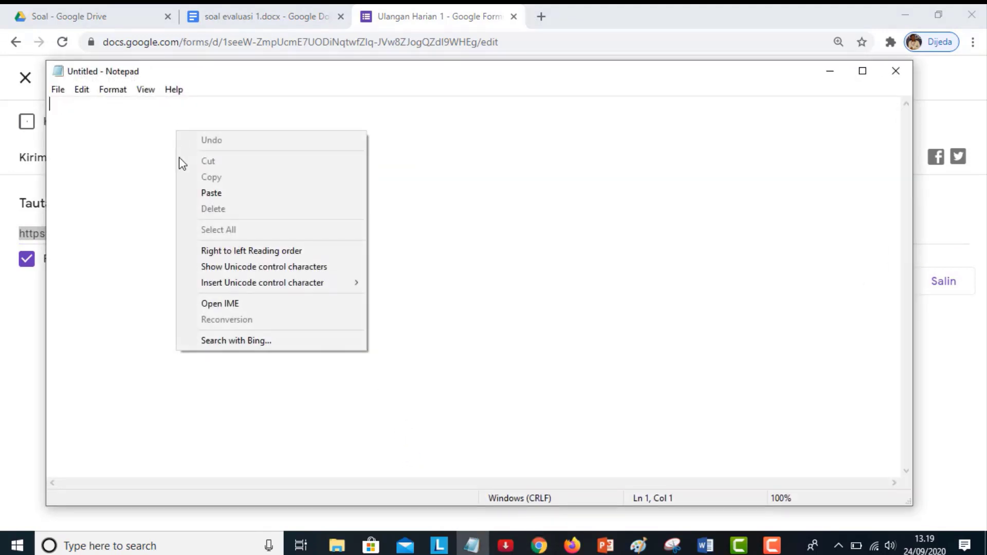
{"action": "left_click", "coordinate": [204, 191]}
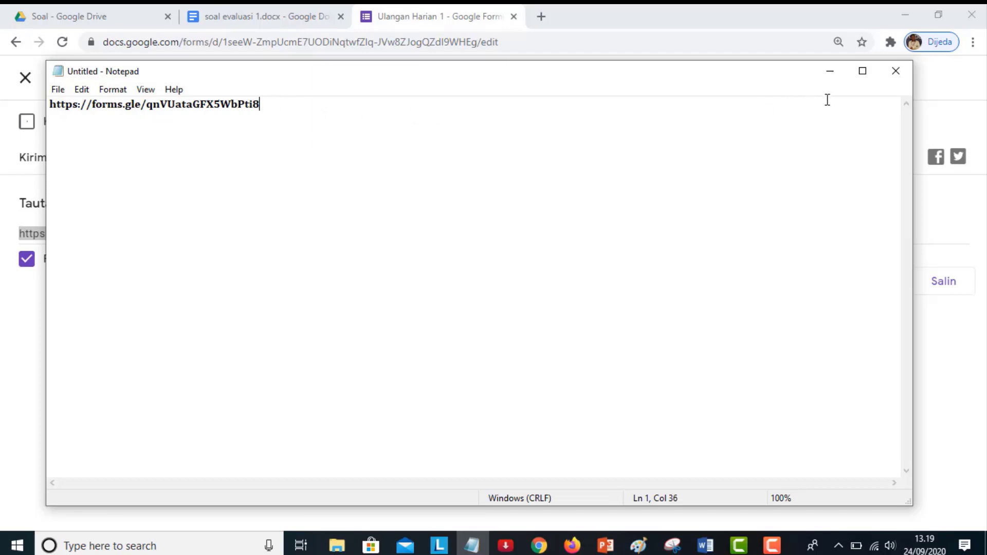
{"action": "left_click", "coordinate": [839, 72]}
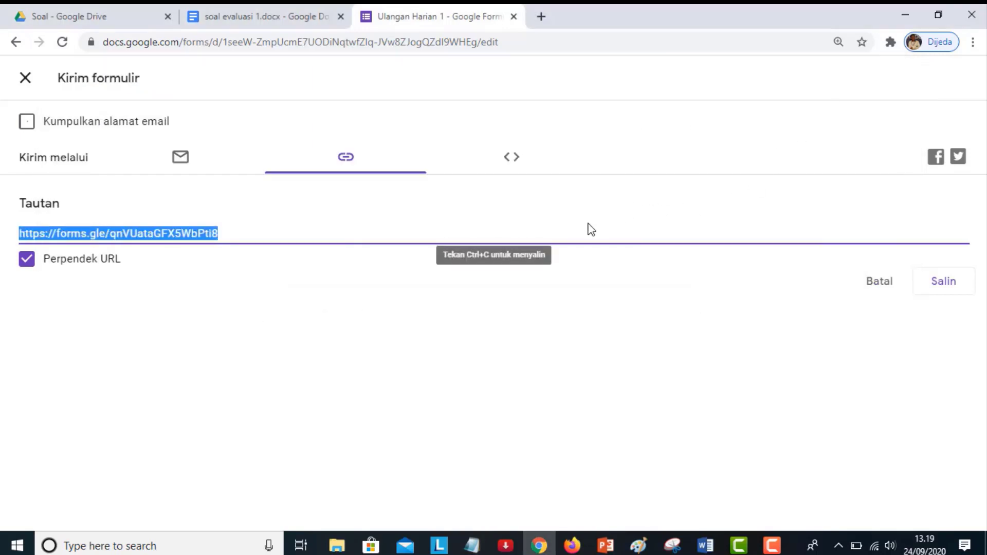
{"action": "left_click", "coordinate": [672, 191]}
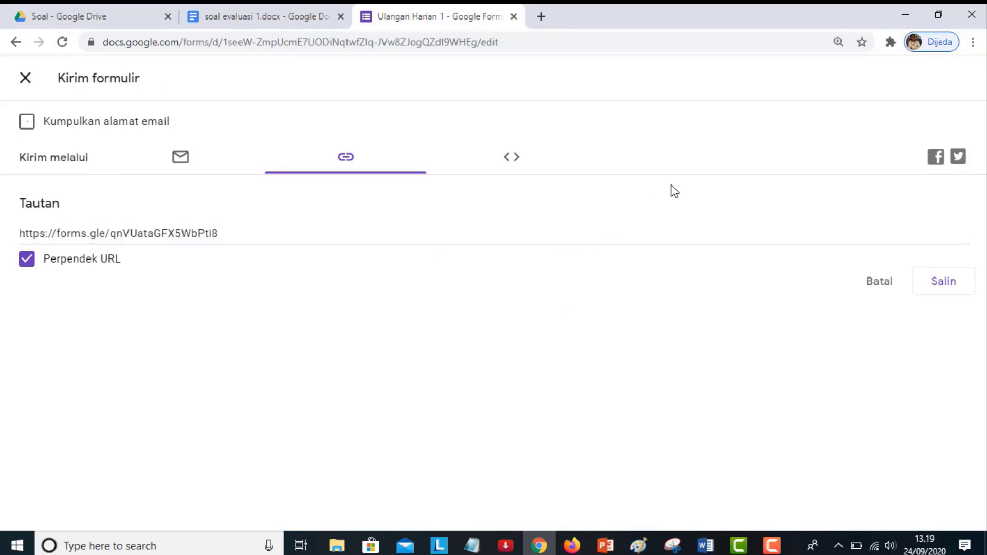
{"action": "left_click", "coordinate": [25, 78]}
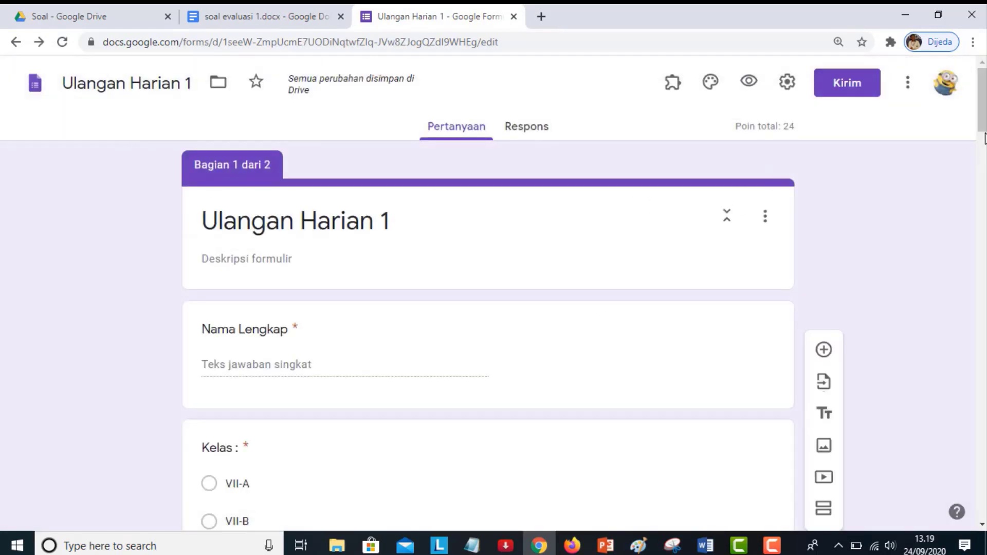
{"action": "left_click_drag", "start_coordinate": [984, 129], "coordinate": [963, 123]}
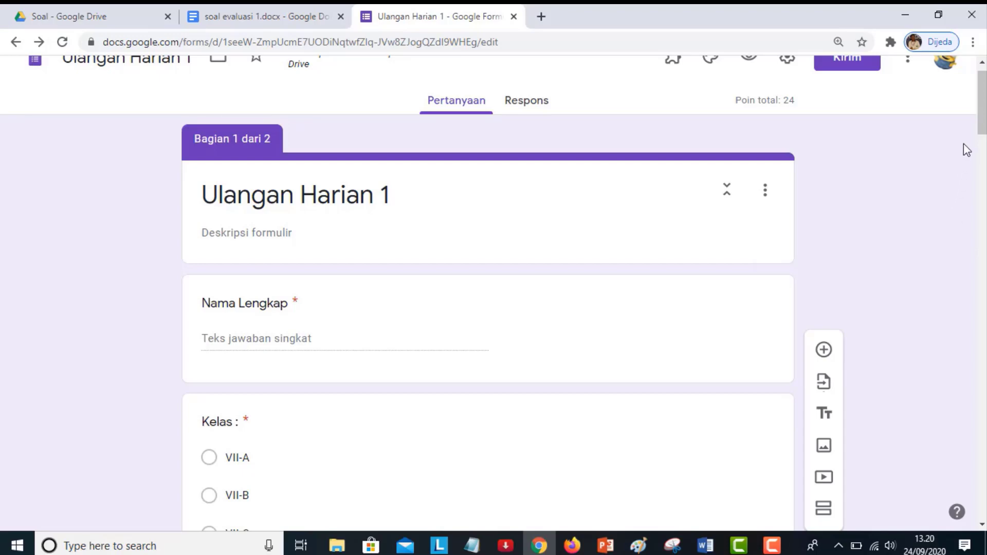
{"action": "scroll", "coordinate": [972, 154], "scroll_direction": "up", "scroll_amount": 1}
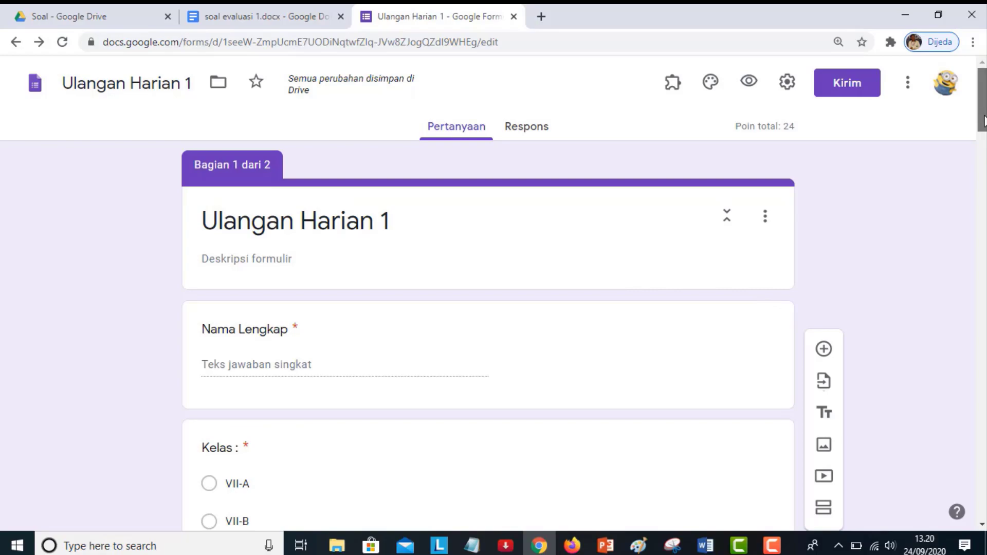
{"action": "mouse_move", "coordinate": [983, 107]}
{"action": "left_mouse_down"}
{"action": "mouse_move", "coordinate": [983, 336]}
{"action": "mouse_move", "coordinate": [983, 107]}
{"action": "left_mouse_up"}
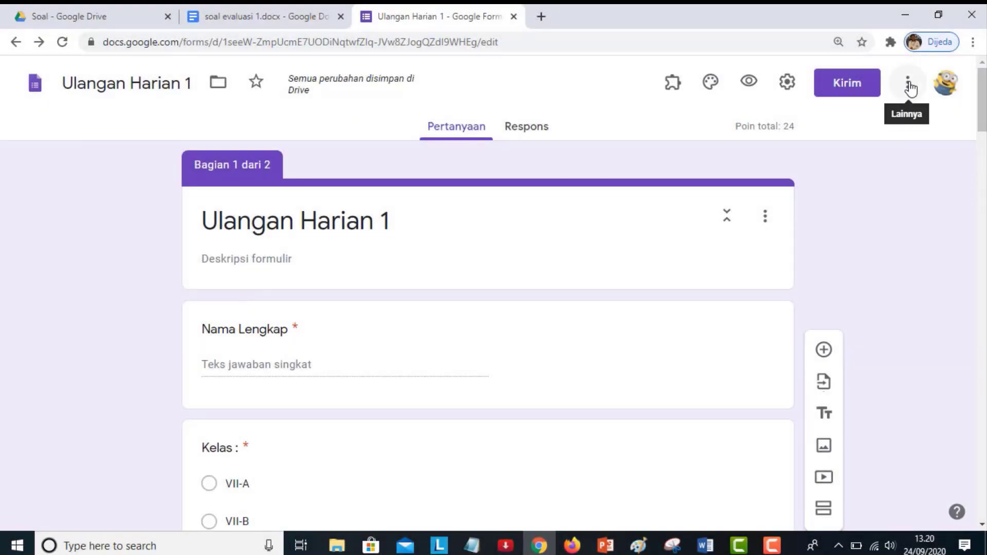
Start printing the Ulangan Harian 1 form and set the print destination to Simpan sebagai PDF.
{"action": "left_click", "coordinate": [909, 87]}
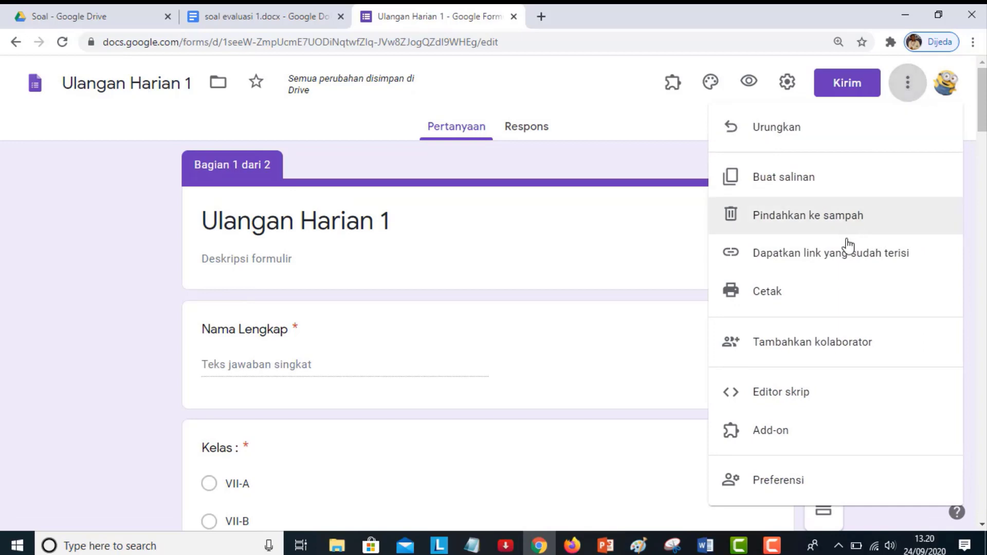
{"action": "left_click", "coordinate": [778, 304]}
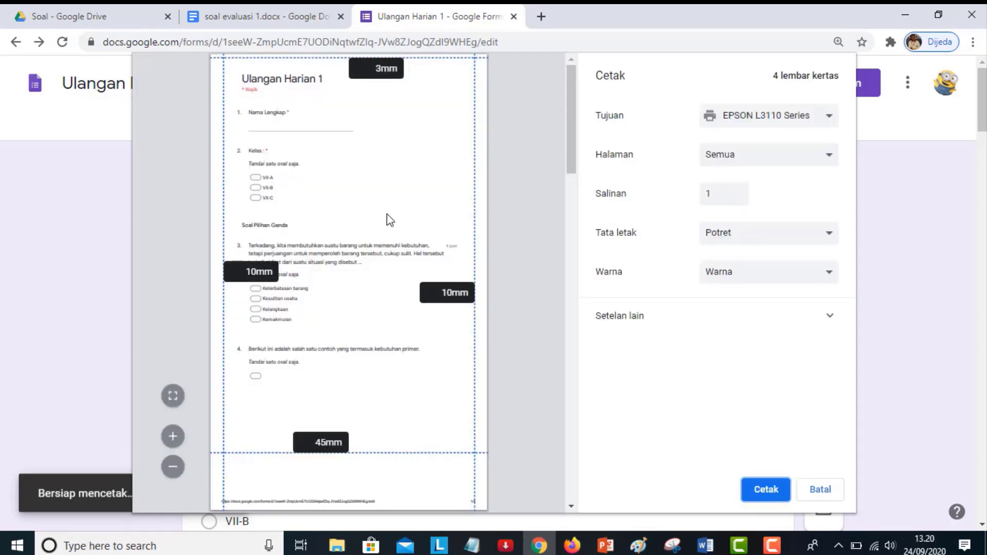
{"action": "left_click_drag", "start_coordinate": [564, 122], "coordinate": [554, 105]}
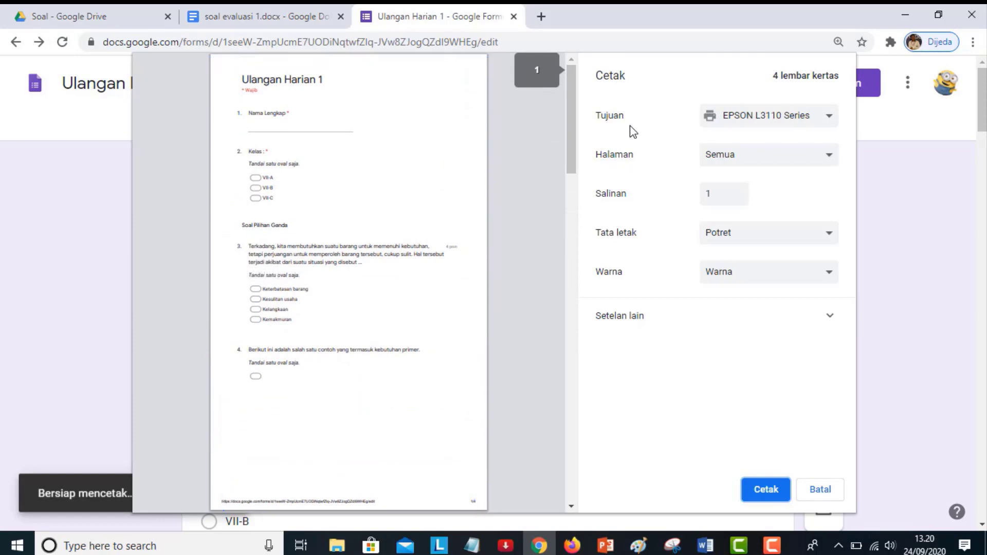
{"action": "left_click", "coordinate": [749, 119]}
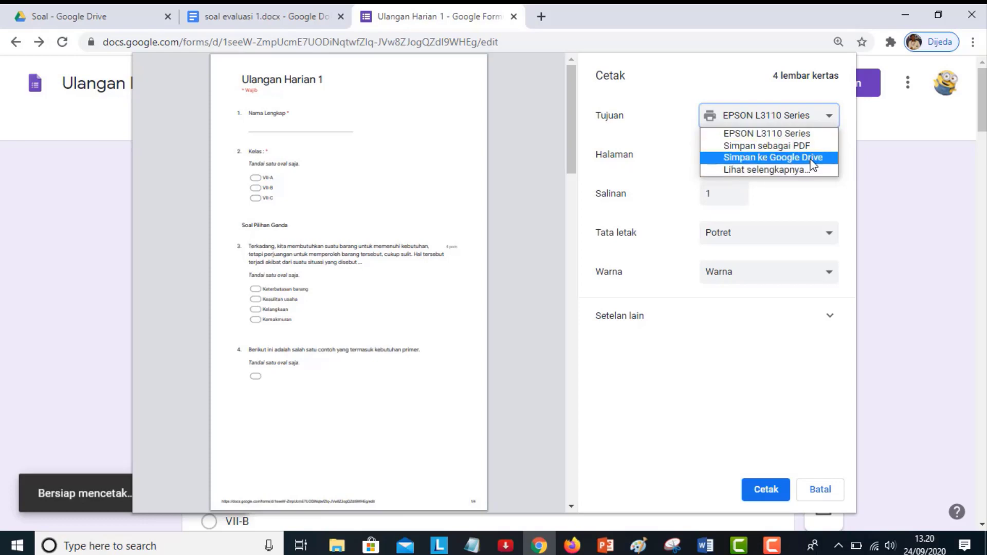
{"action": "left_click", "coordinate": [784, 146]}
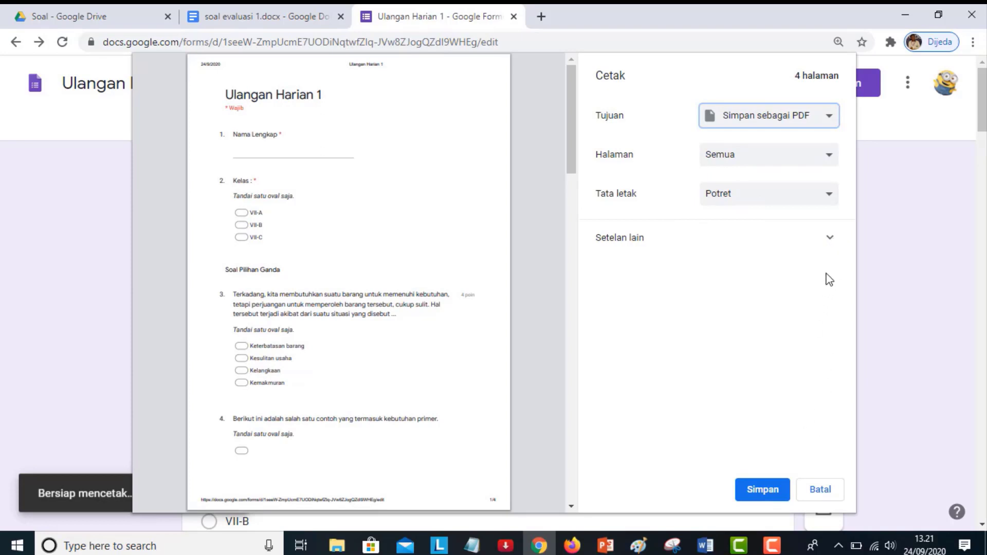
Expand the additional print settings and choose A4 paper with Header dan footer enabled.
{"action": "left_click", "coordinate": [826, 244]}
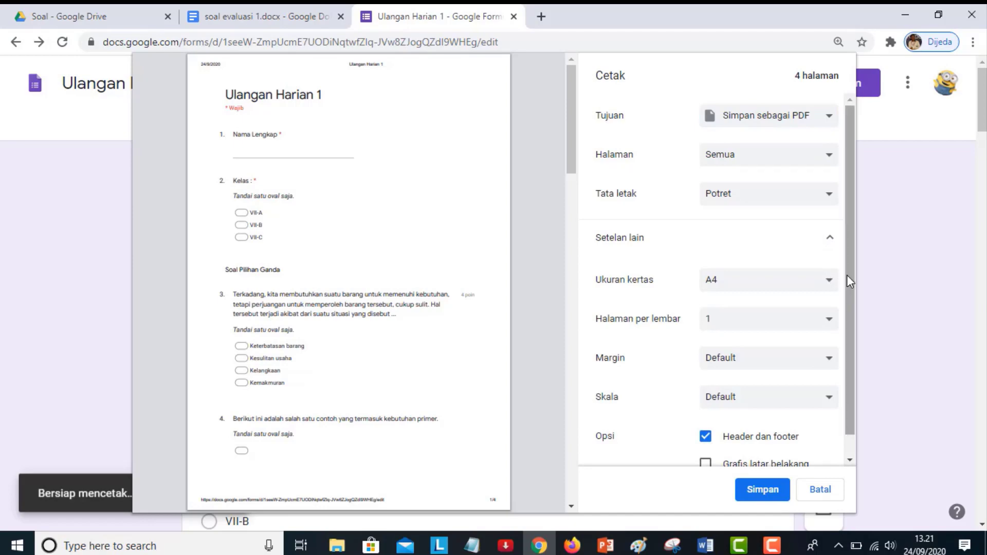
{"action": "scroll", "coordinate": [847, 280], "scroll_direction": "down", "scroll_amount": 1}
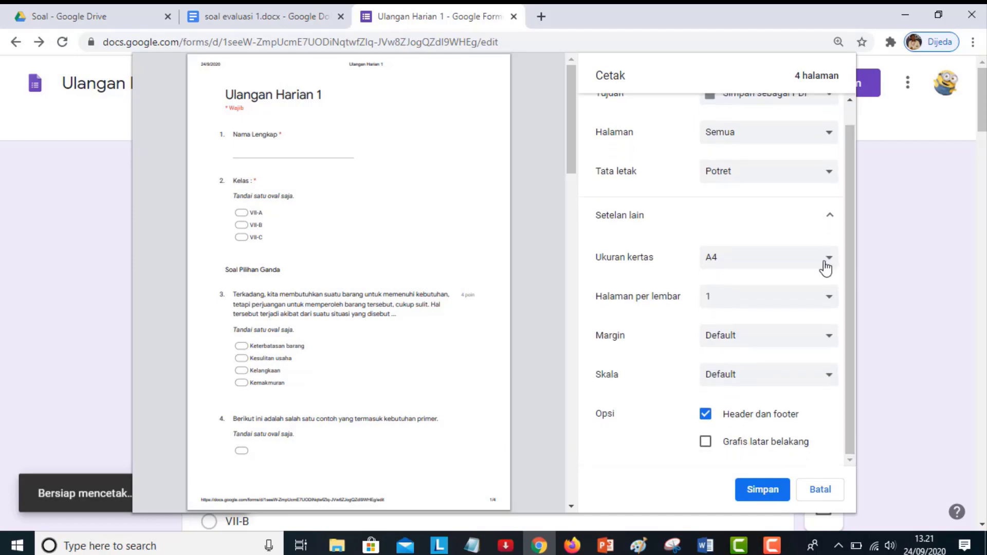
{"action": "left_click", "coordinate": [762, 266]}
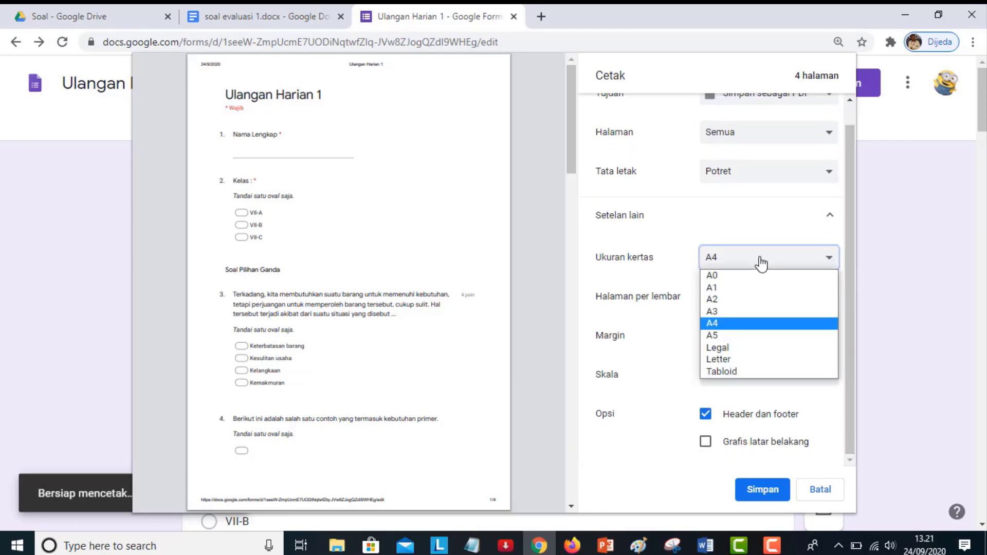
{"action": "left_click", "coordinate": [732, 322]}
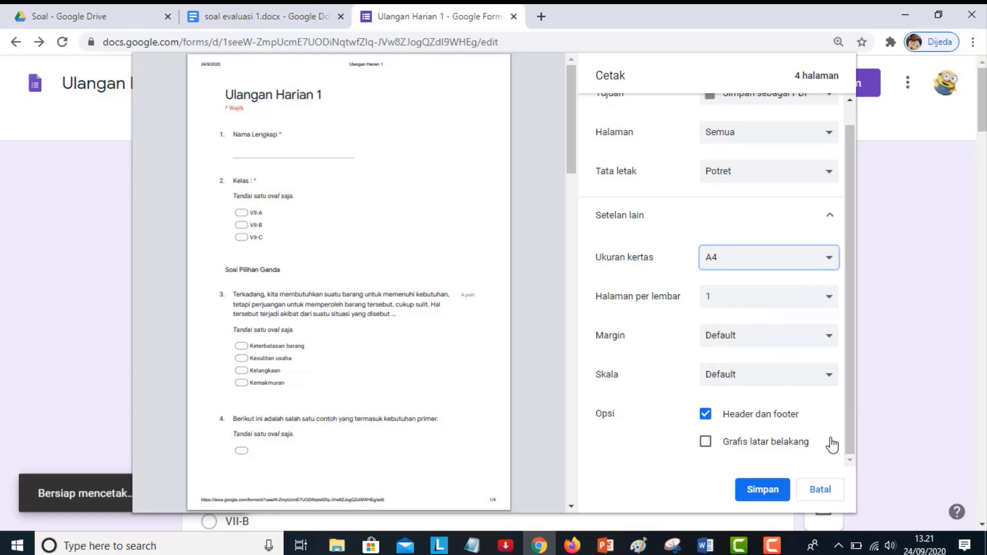
{"action": "left_click", "coordinate": [708, 415]}
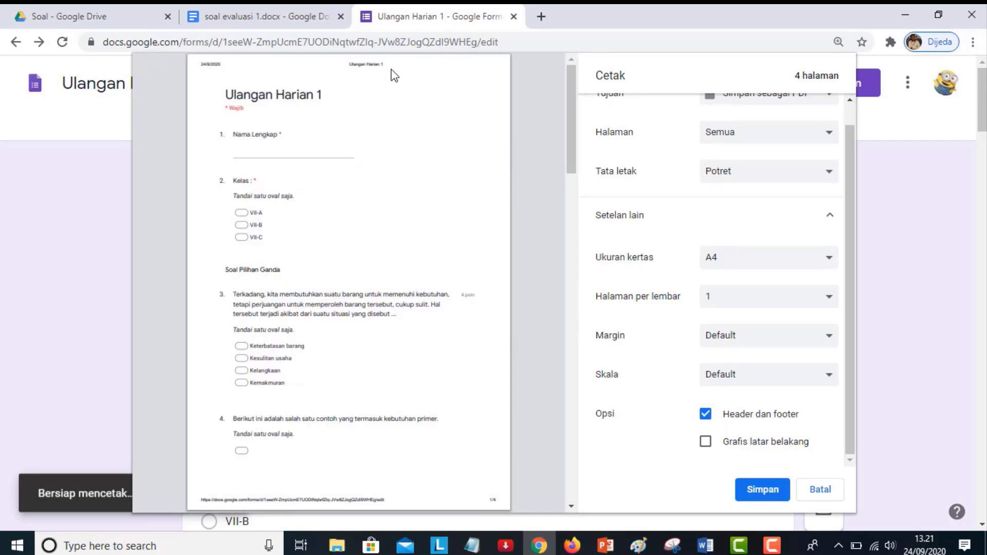
Save the printout as the PDF "Ulangan Harian 1 - Google Formulir" in the bahan latihan folder under Documents.
{"action": "left_click", "coordinate": [766, 491]}
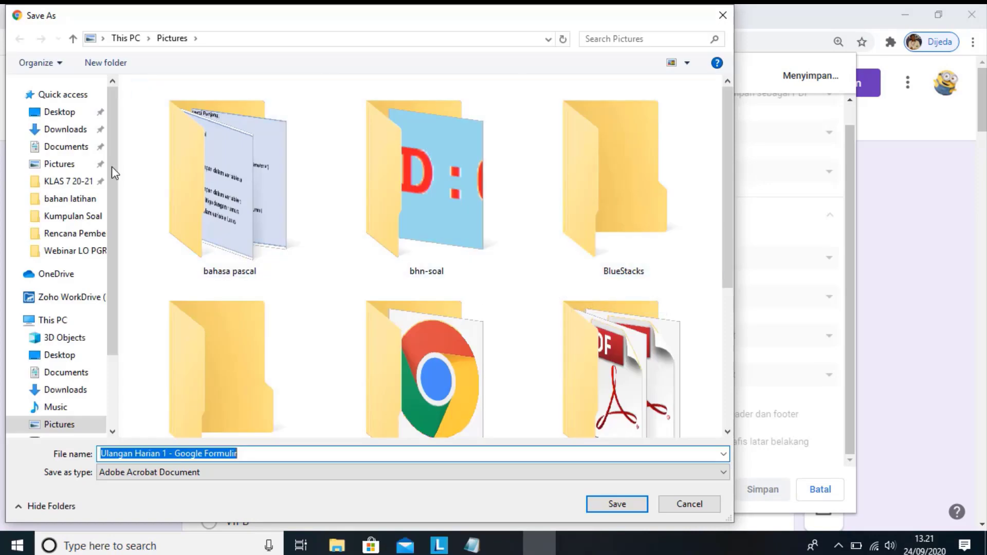
{"action": "left_click", "coordinate": [81, 147]}
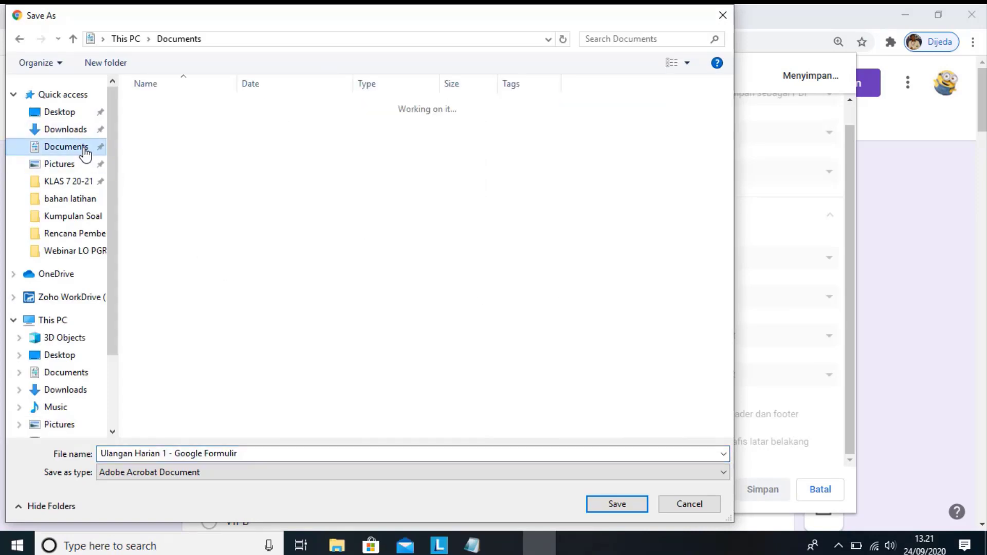
{"action": "double_click", "coordinate": [177, 104]}
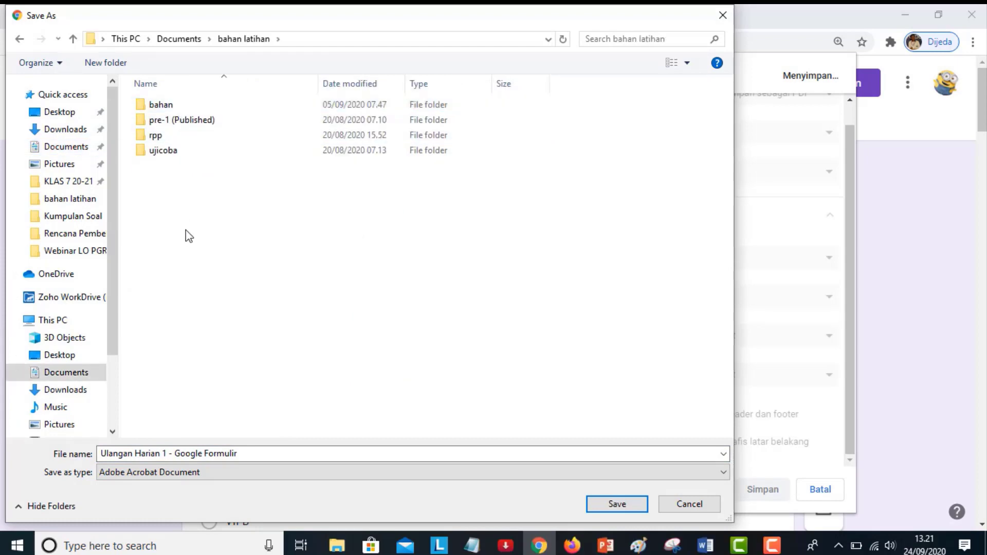
{"action": "left_click", "coordinate": [244, 456]}
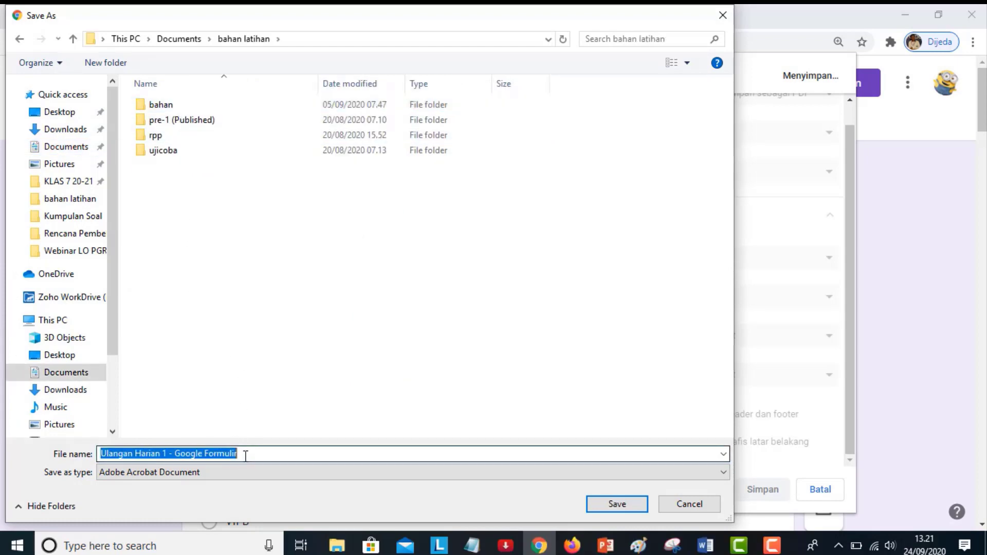
{"action": "left_click", "coordinate": [245, 456]}
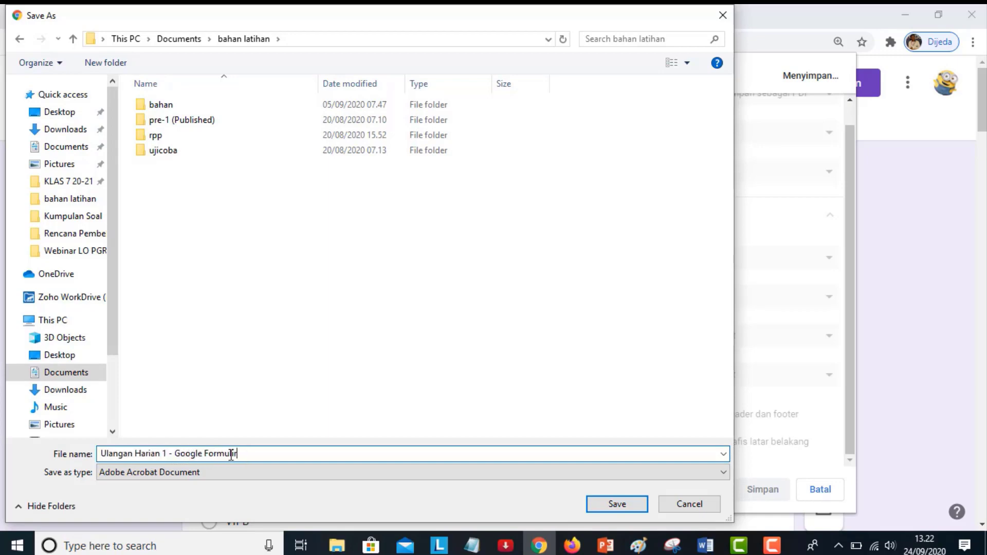
{"action": "left_click", "coordinate": [602, 505]}
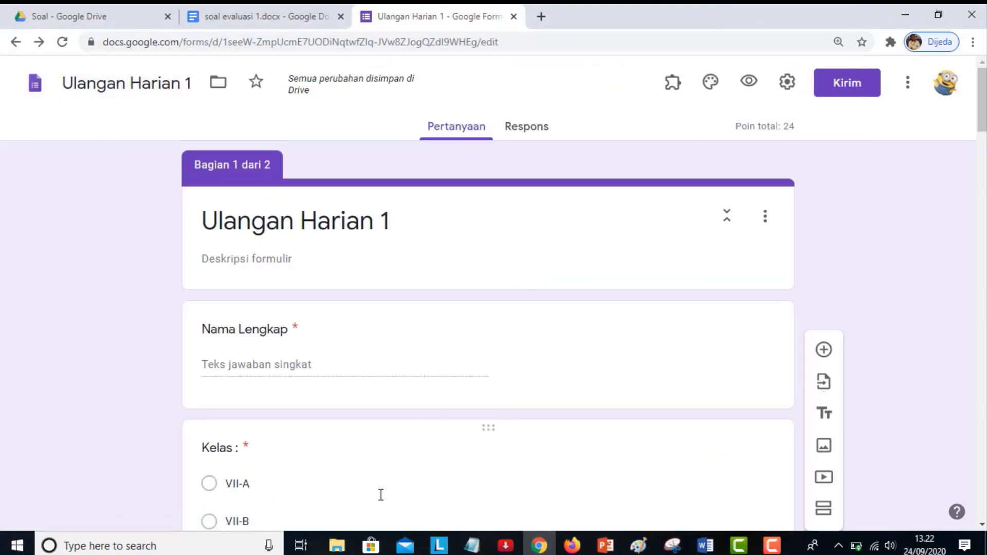
Switch to File Explorer and open the saved Ulangan Harian 1 - Google Formulir PDF from bahan latihan in Adobe Reader.
{"action": "left_click", "coordinate": [337, 545]}
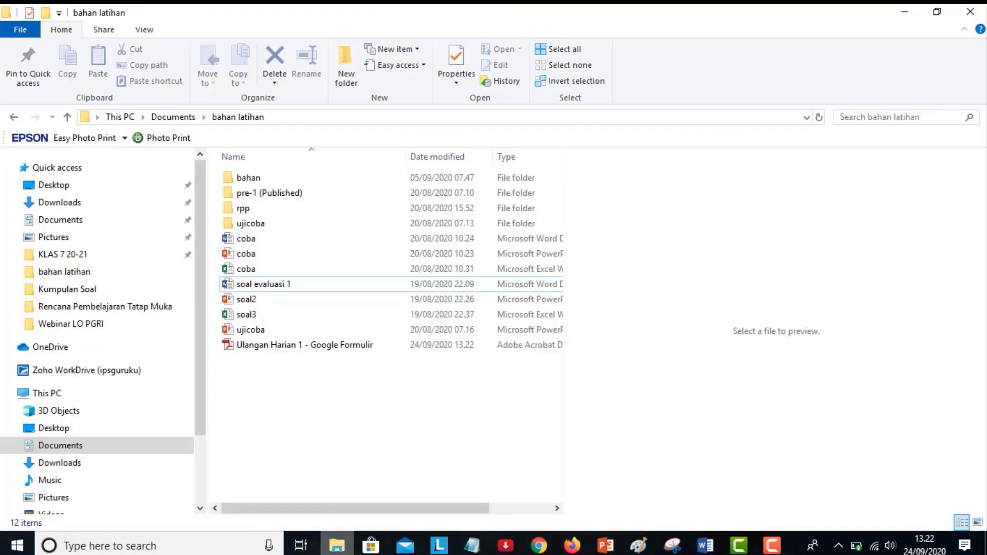
{"action": "left_click", "coordinate": [279, 348]}
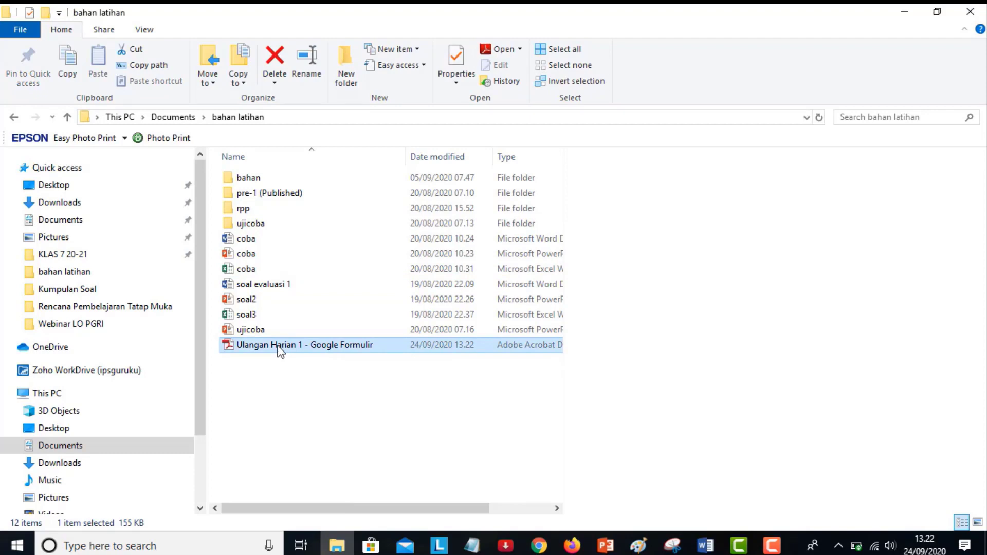
{"action": "double_click", "coordinate": [280, 352]}
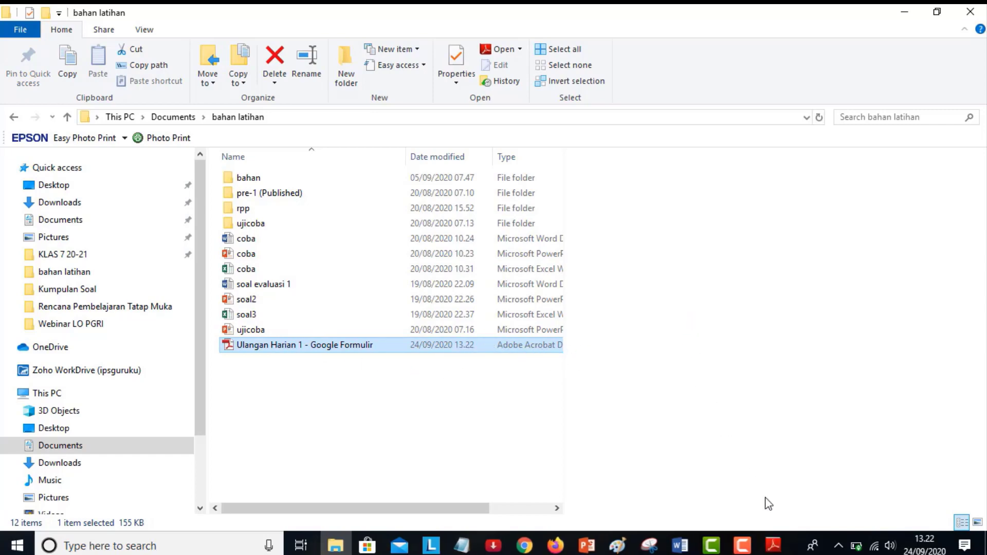
{"action": "left_click", "coordinate": [773, 546]}
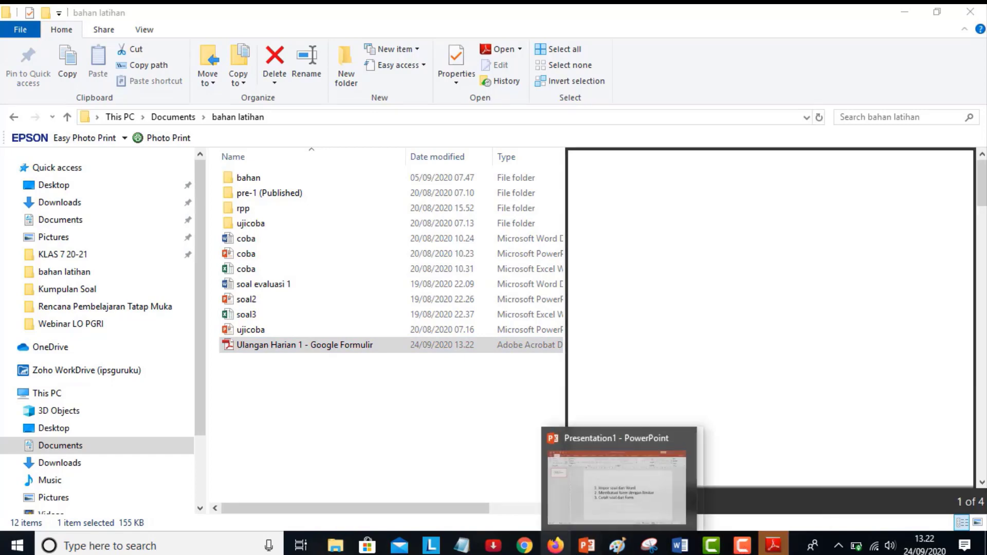
{"action": "mouse_move", "coordinate": [524, 546]}
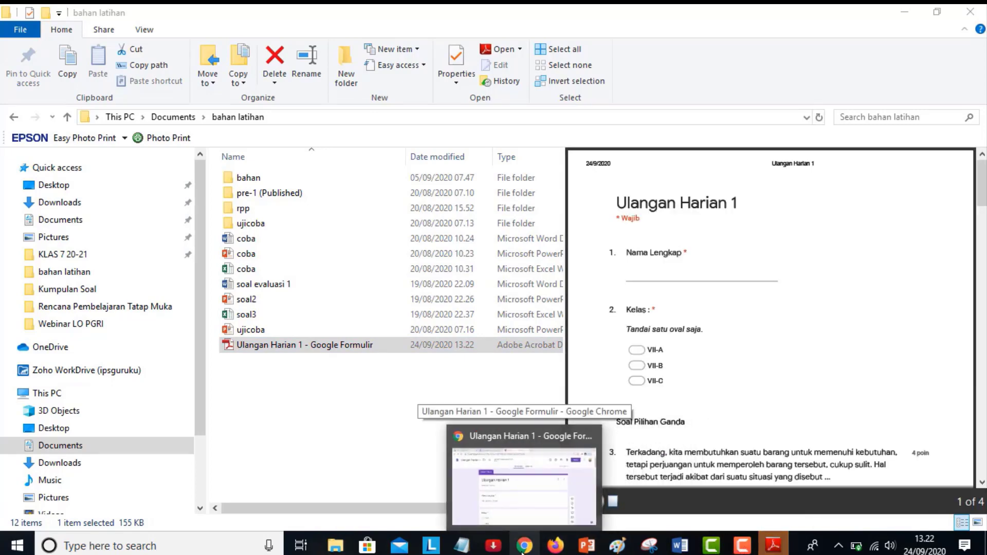
{"action": "left_click", "coordinate": [524, 483]}
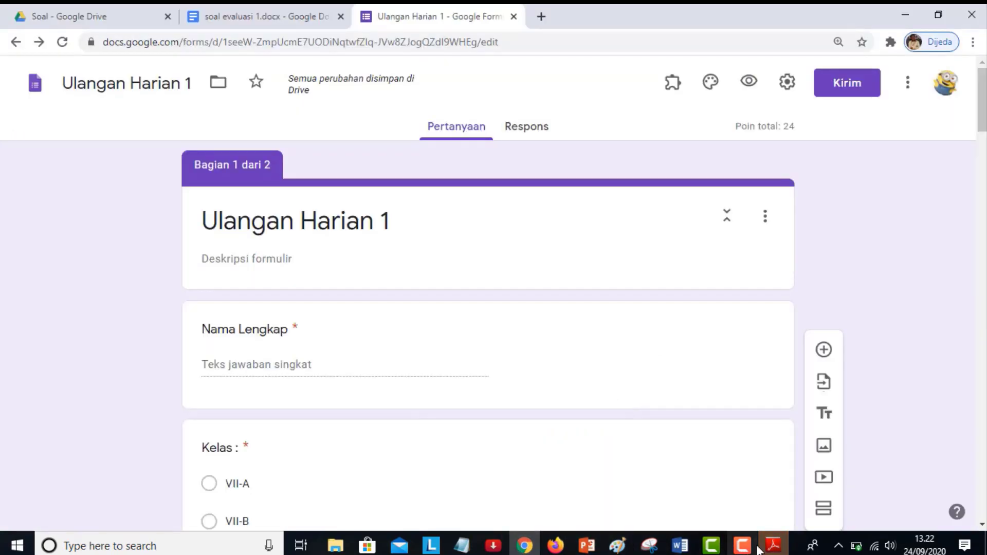
{"action": "left_click", "coordinate": [773, 545]}
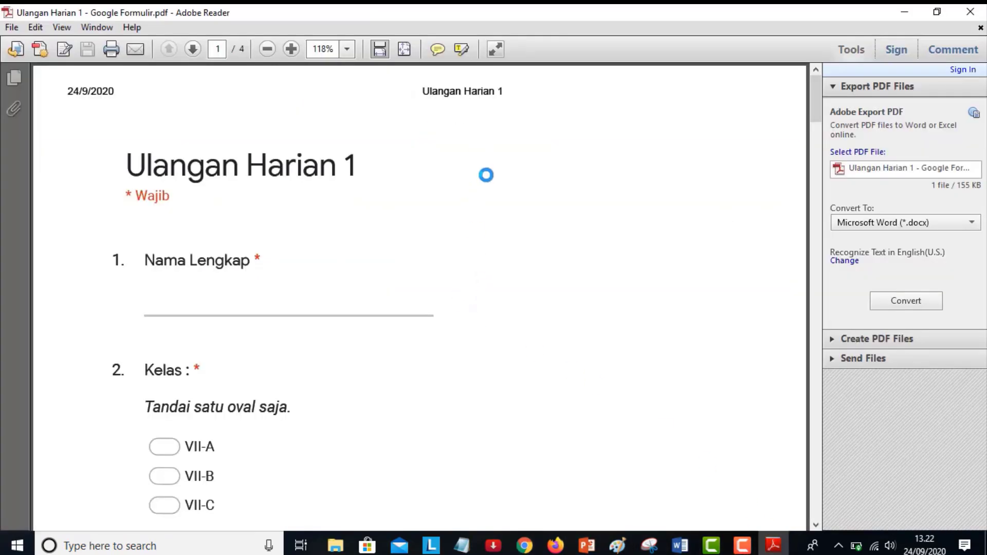
Look through the questions in the PDF, return to its first page, and close Adobe Reader.
{"action": "left_click_drag", "start_coordinate": [818, 133], "coordinate": [817, 227]}
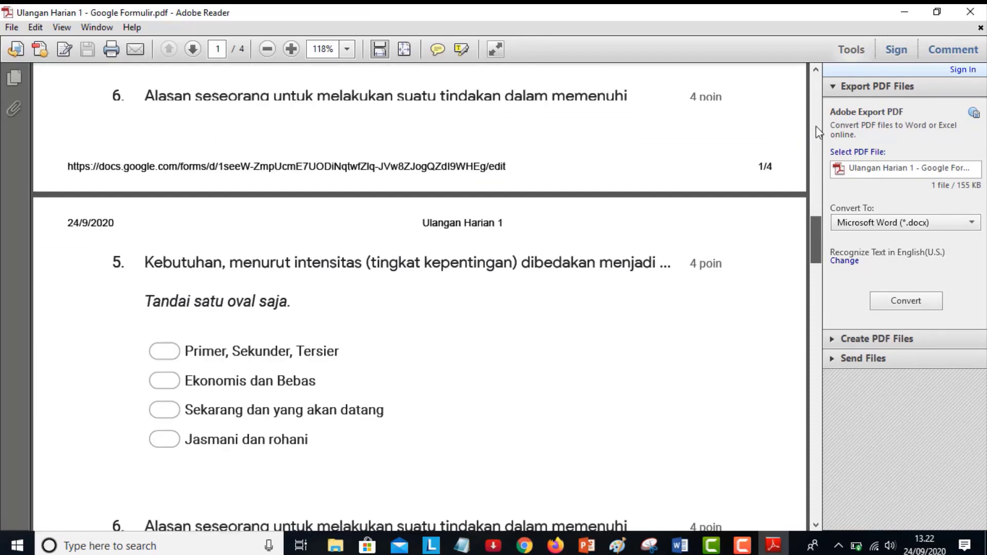
{"action": "left_click", "coordinate": [816, 82]}
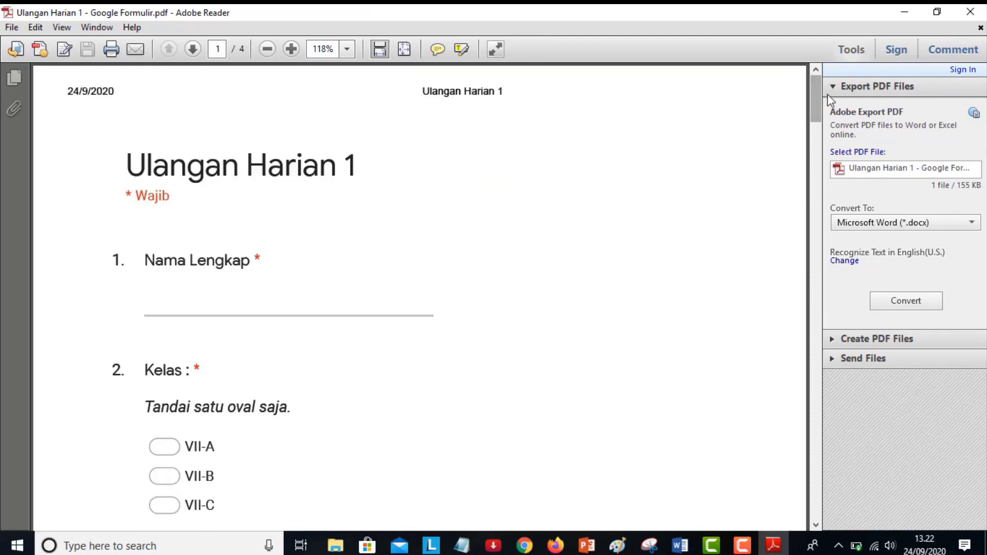
{"action": "left_click", "coordinate": [970, 14]}
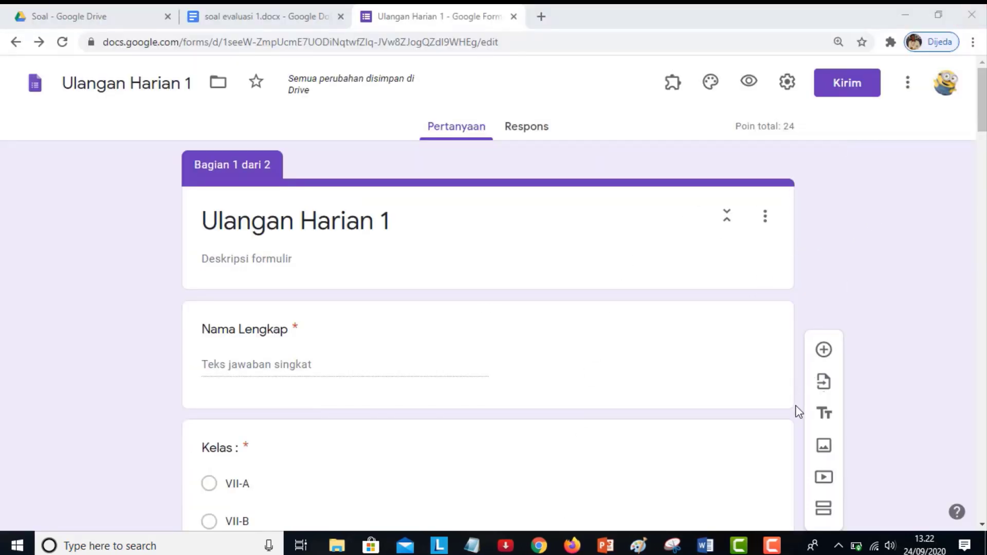
{"action": "left_click", "coordinate": [770, 545]}
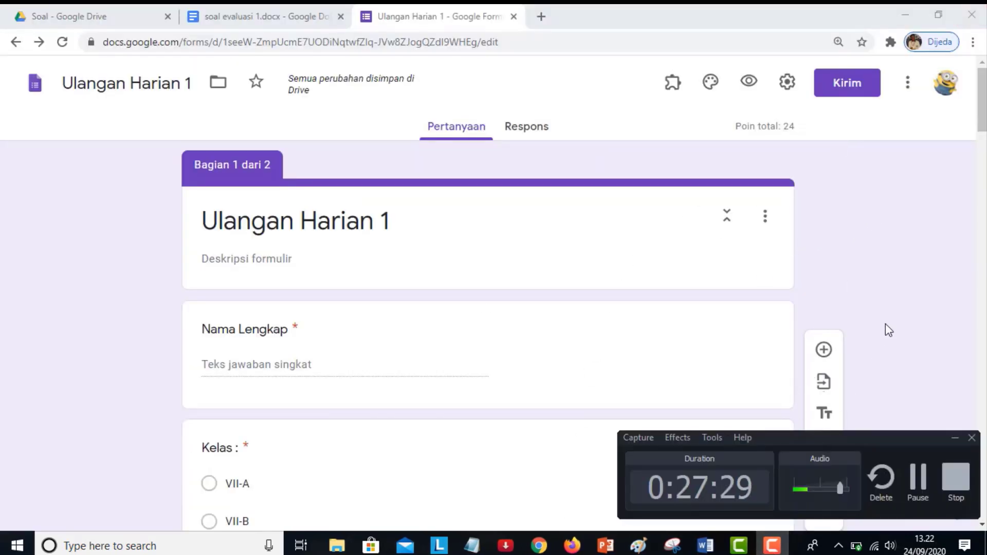